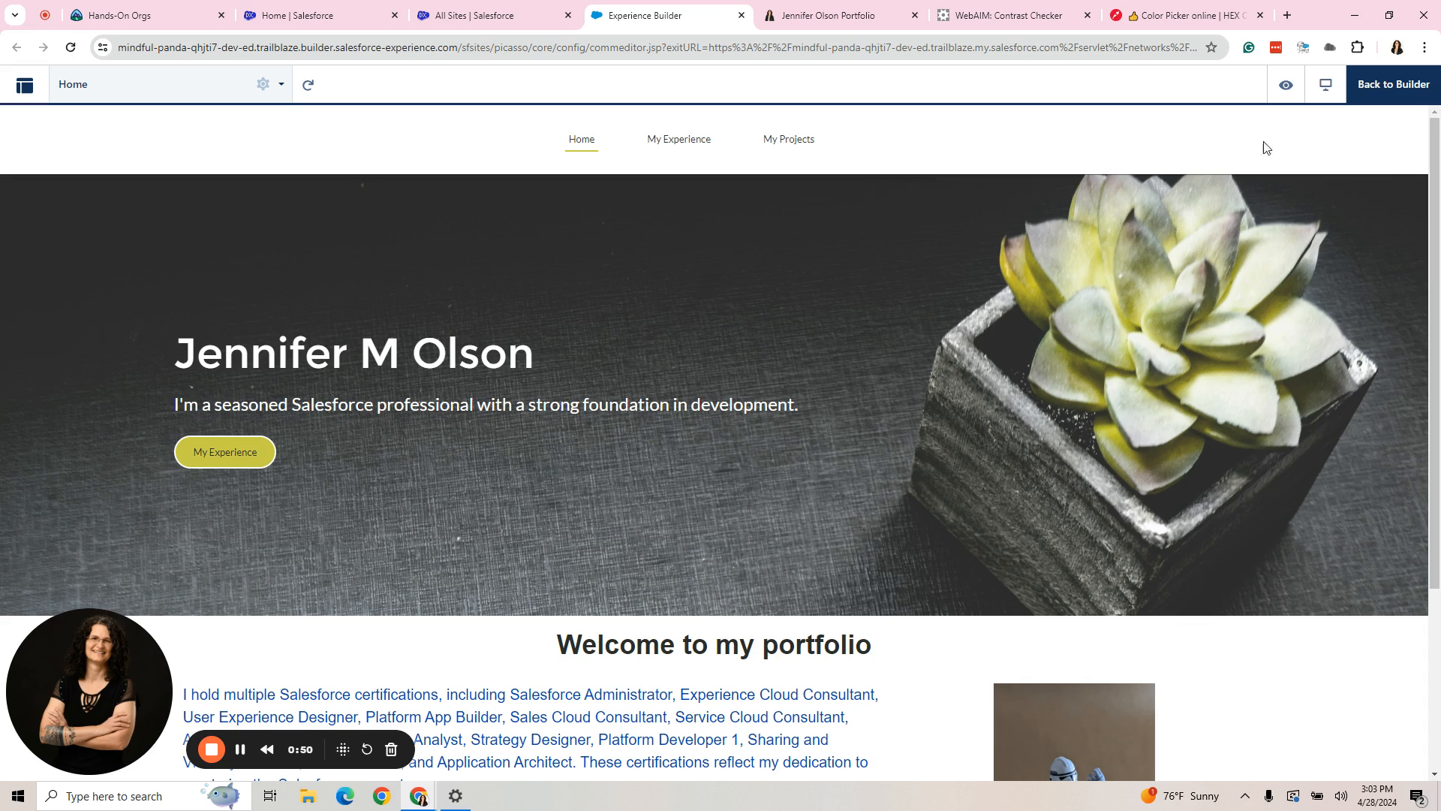
# - Return from the preview to the builder and open the theme navigation menu's properties, checking the default menu choices
pyautogui.click(1388, 88)
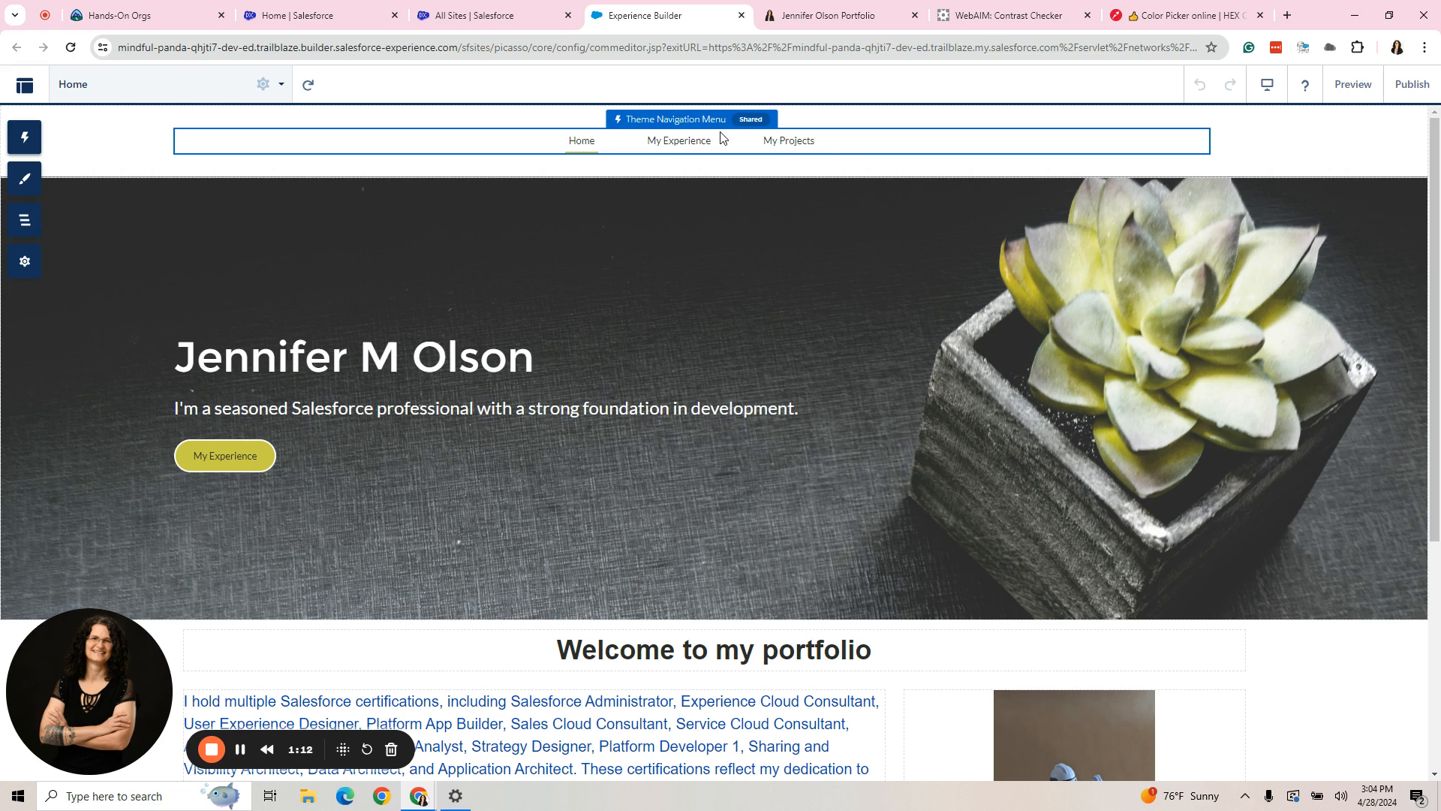
pyautogui.click(830, 144)
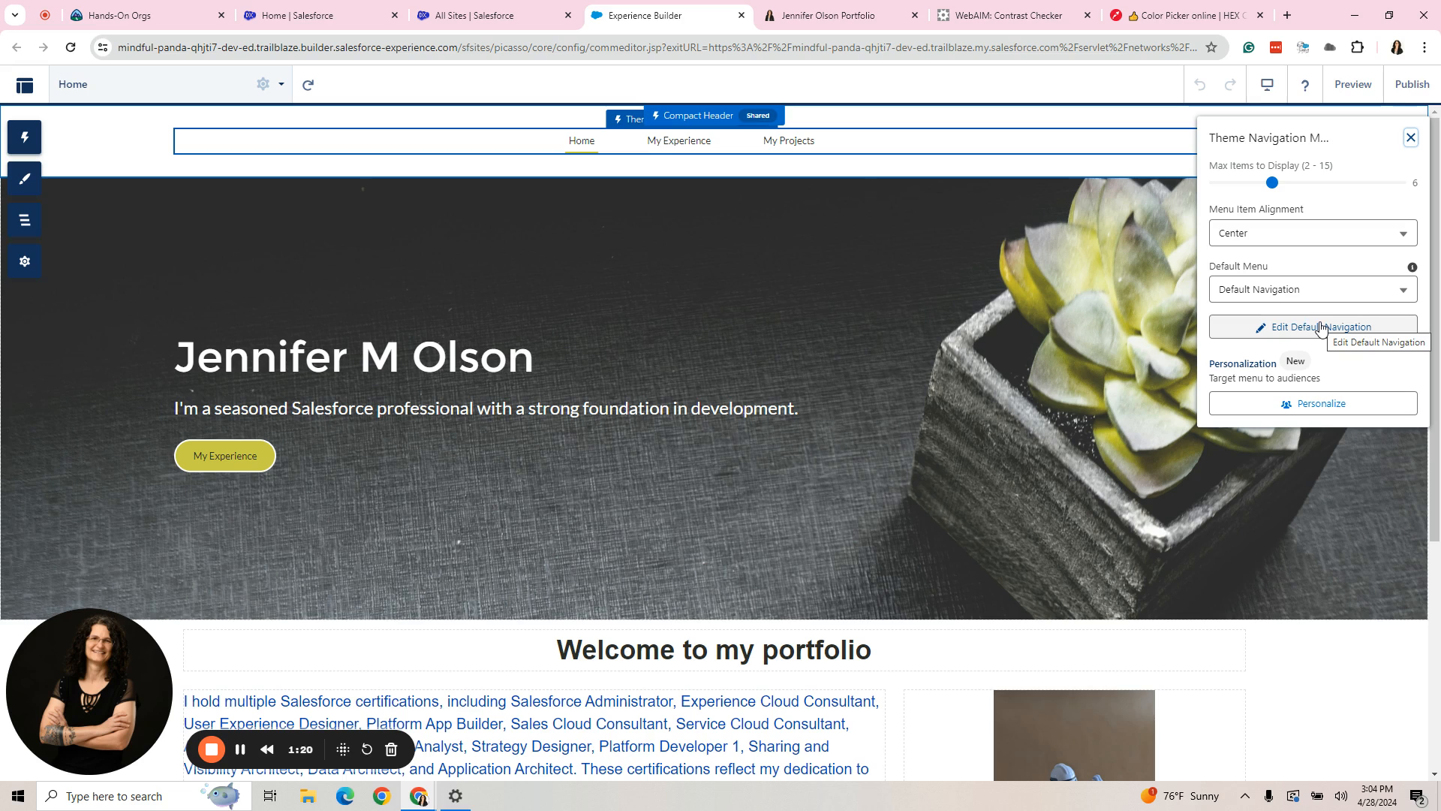
pyautogui.click(1345, 296)
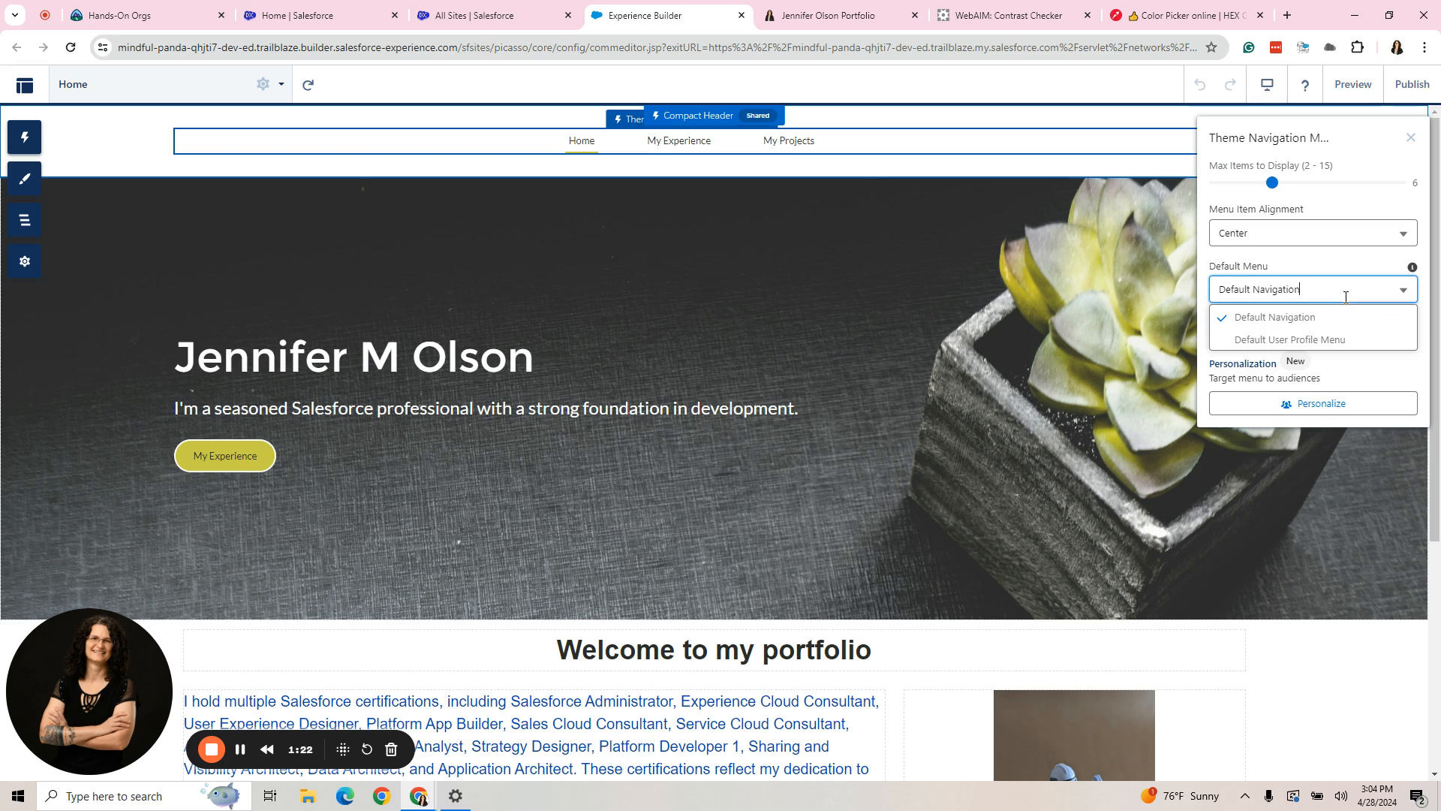
pyautogui.click(1362, 276)
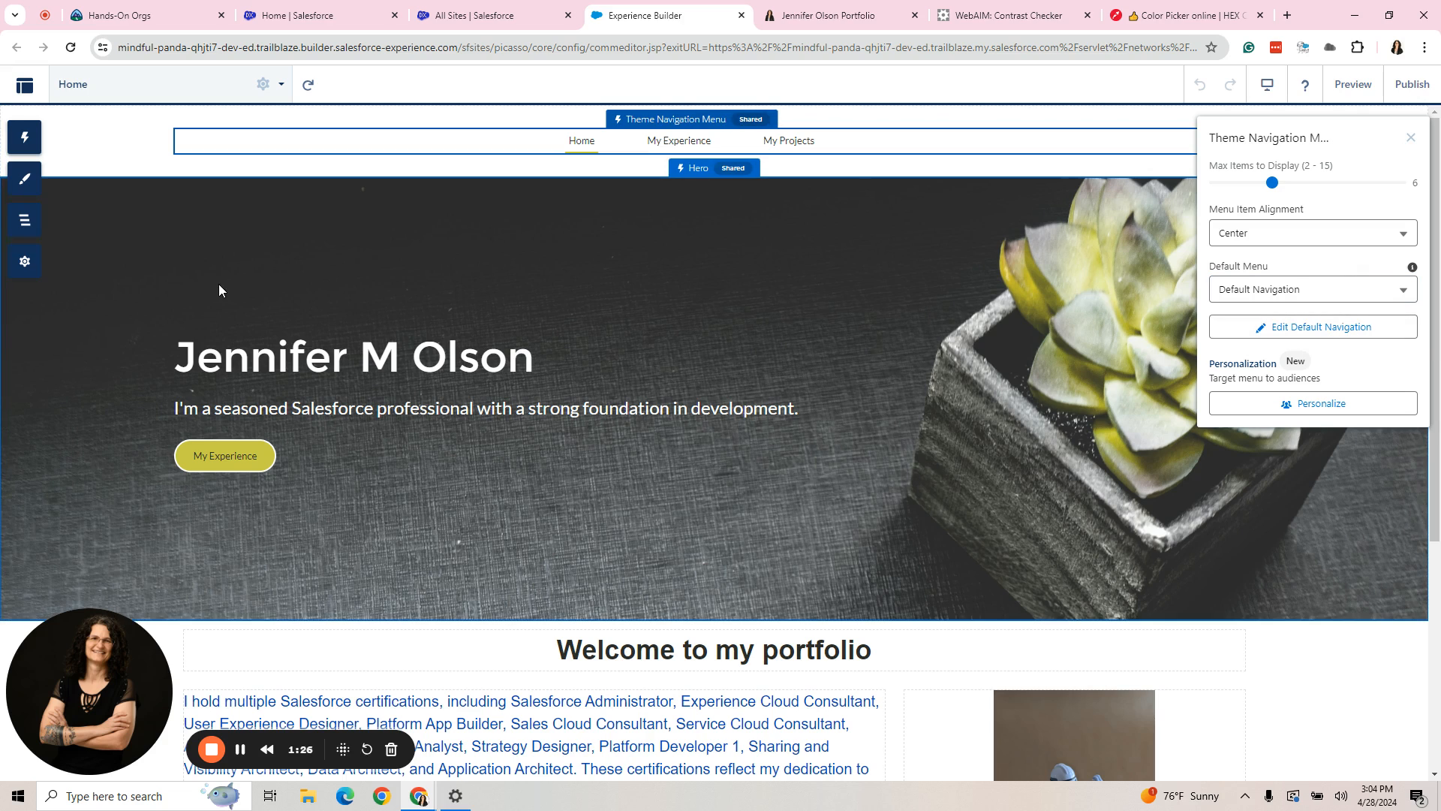
# - Examine the My Experience and My Projects items of the Default Navigation menu in the site's navigation settings
pyautogui.click(25, 265)
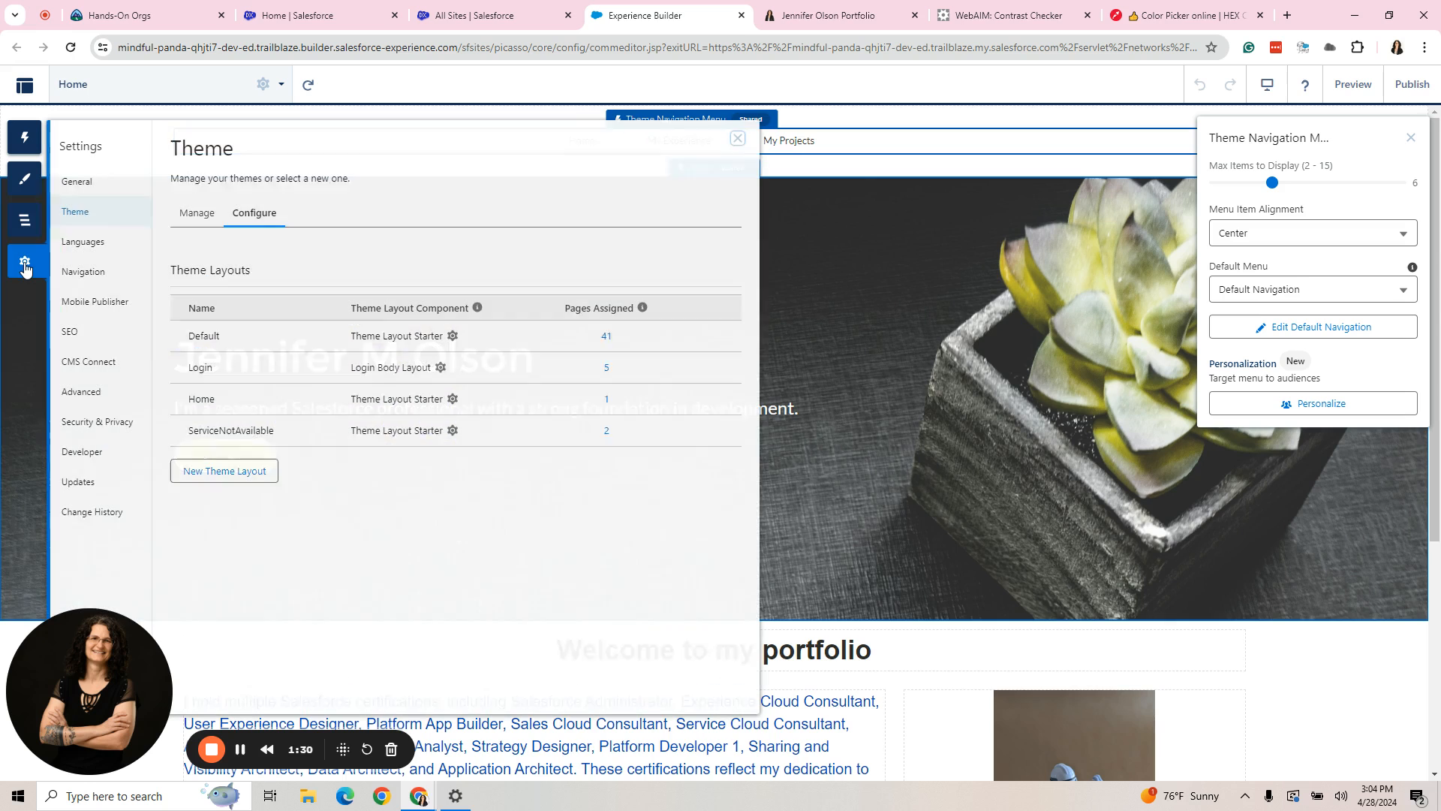
pyautogui.click(101, 272)
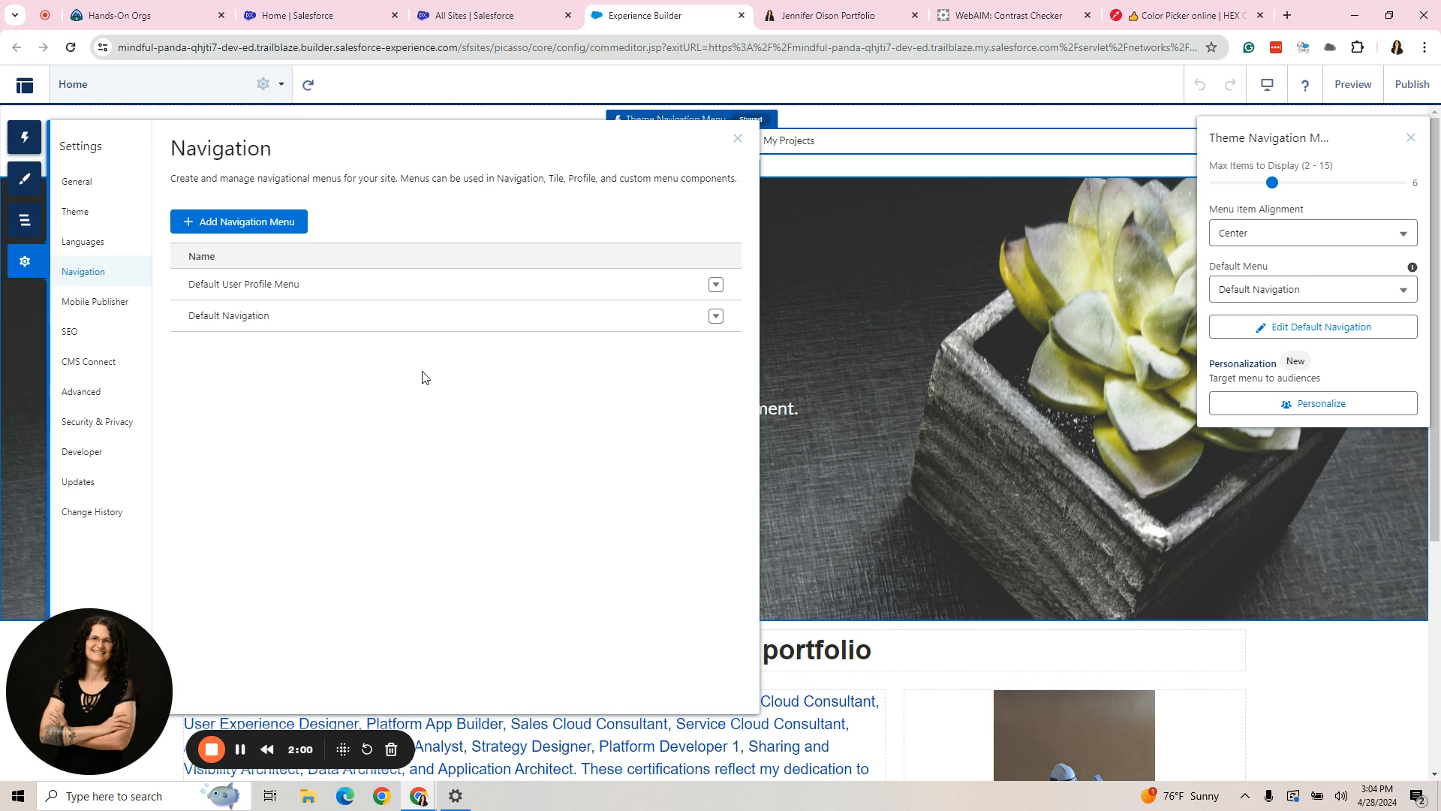
pyautogui.click(715, 316)
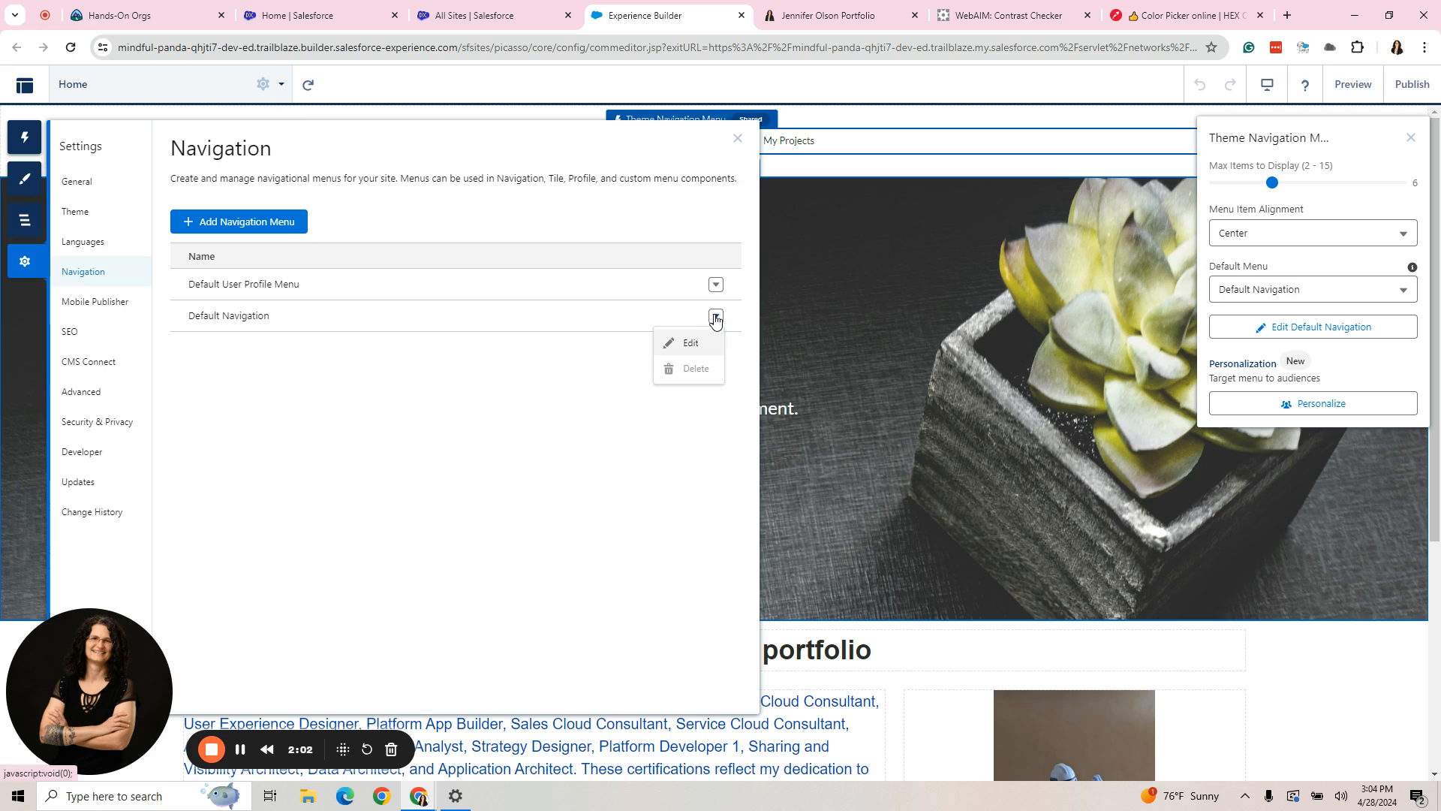
pyautogui.click(687, 347)
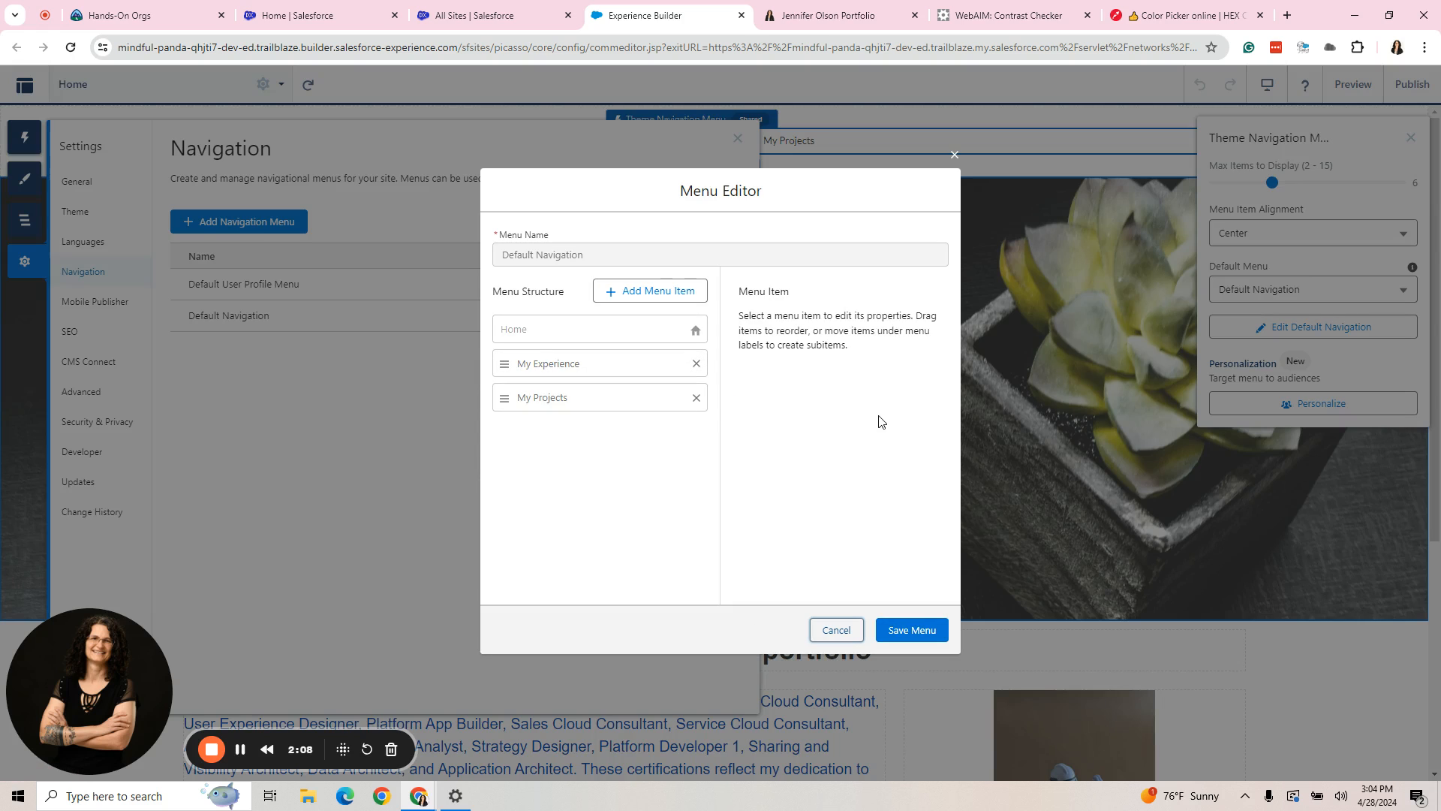
pyautogui.click(564, 366)
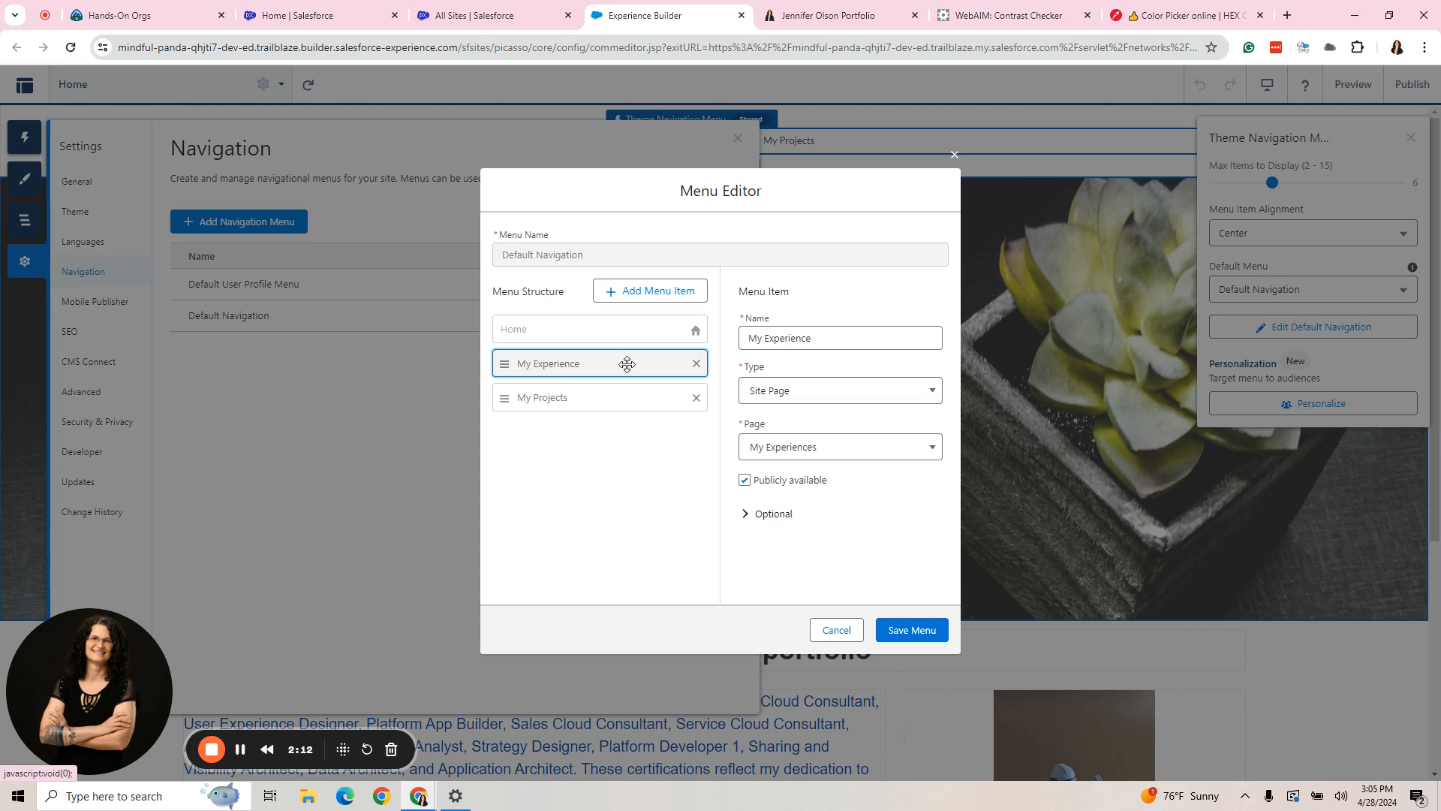
pyautogui.click(598, 399)
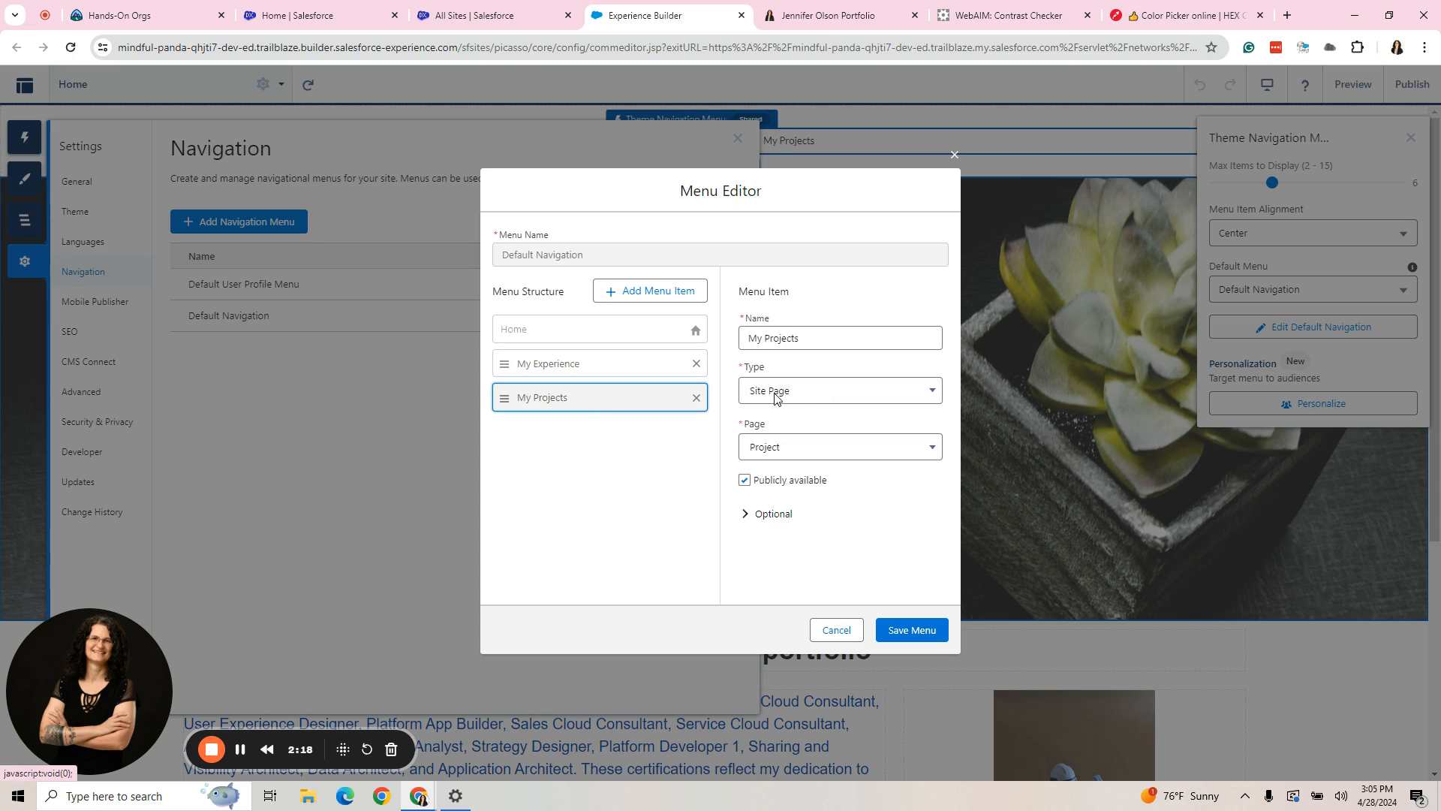
pyautogui.click(844, 633)
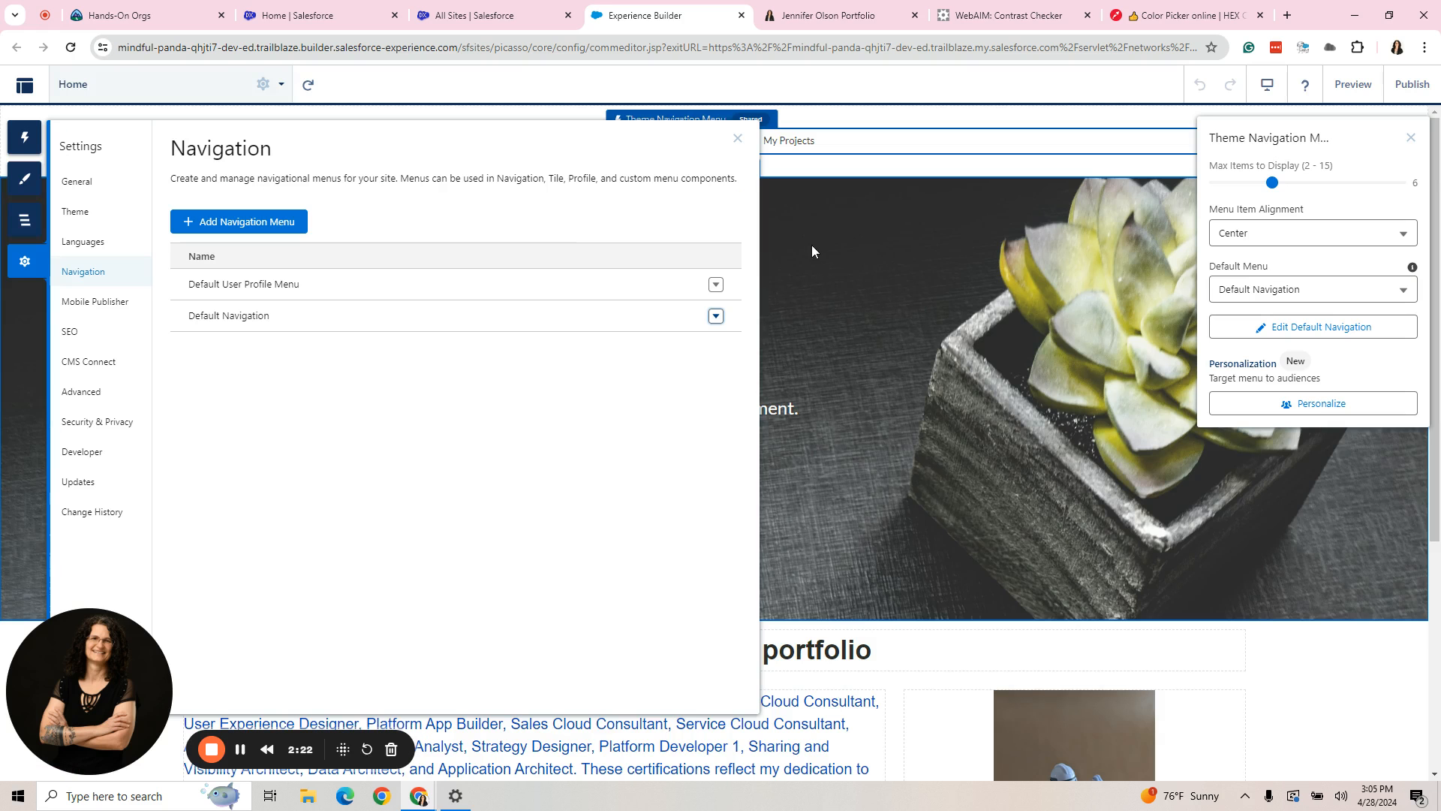
pyautogui.click(737, 139)
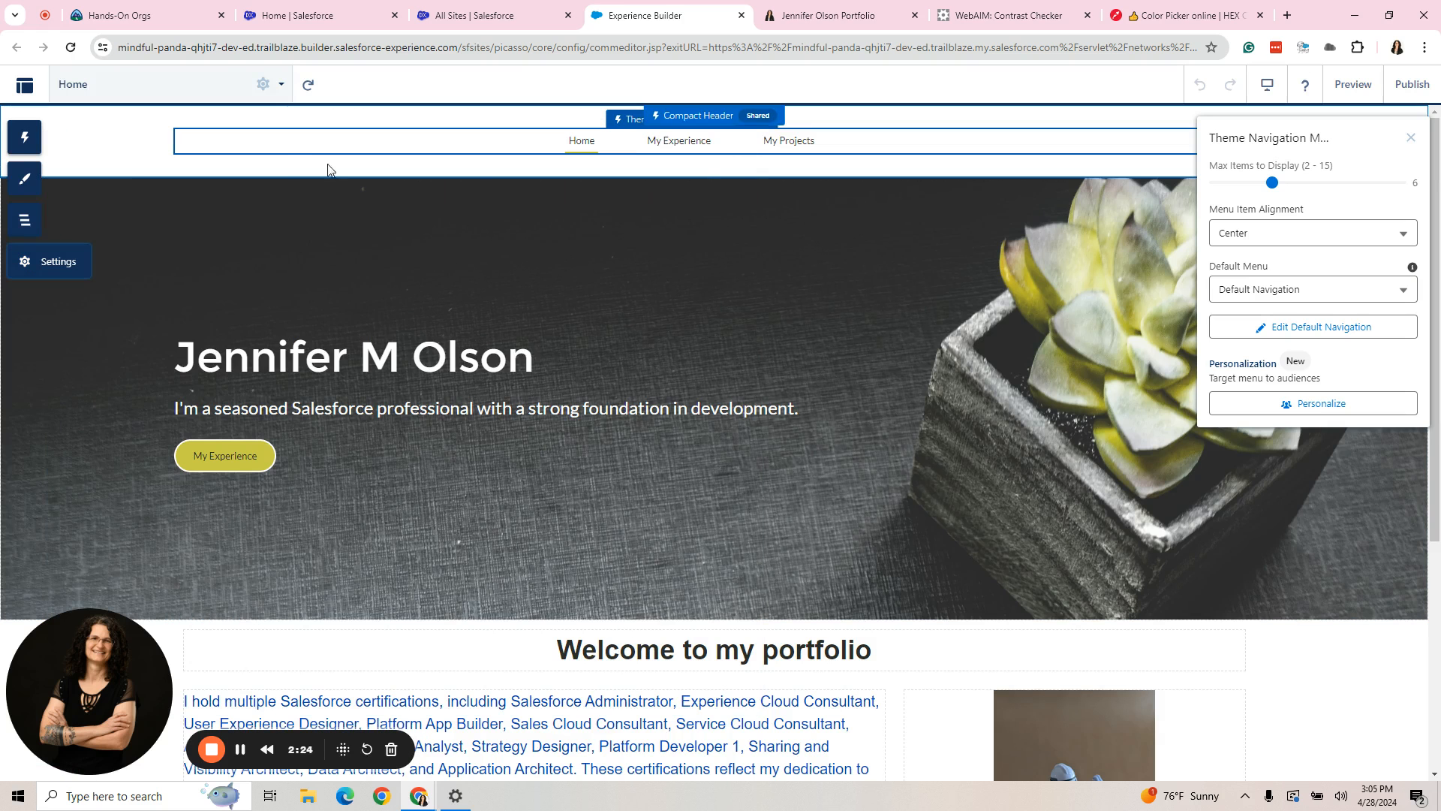
# - Examine the site's page list and the page types offered for a new page
pyautogui.click(199, 89)
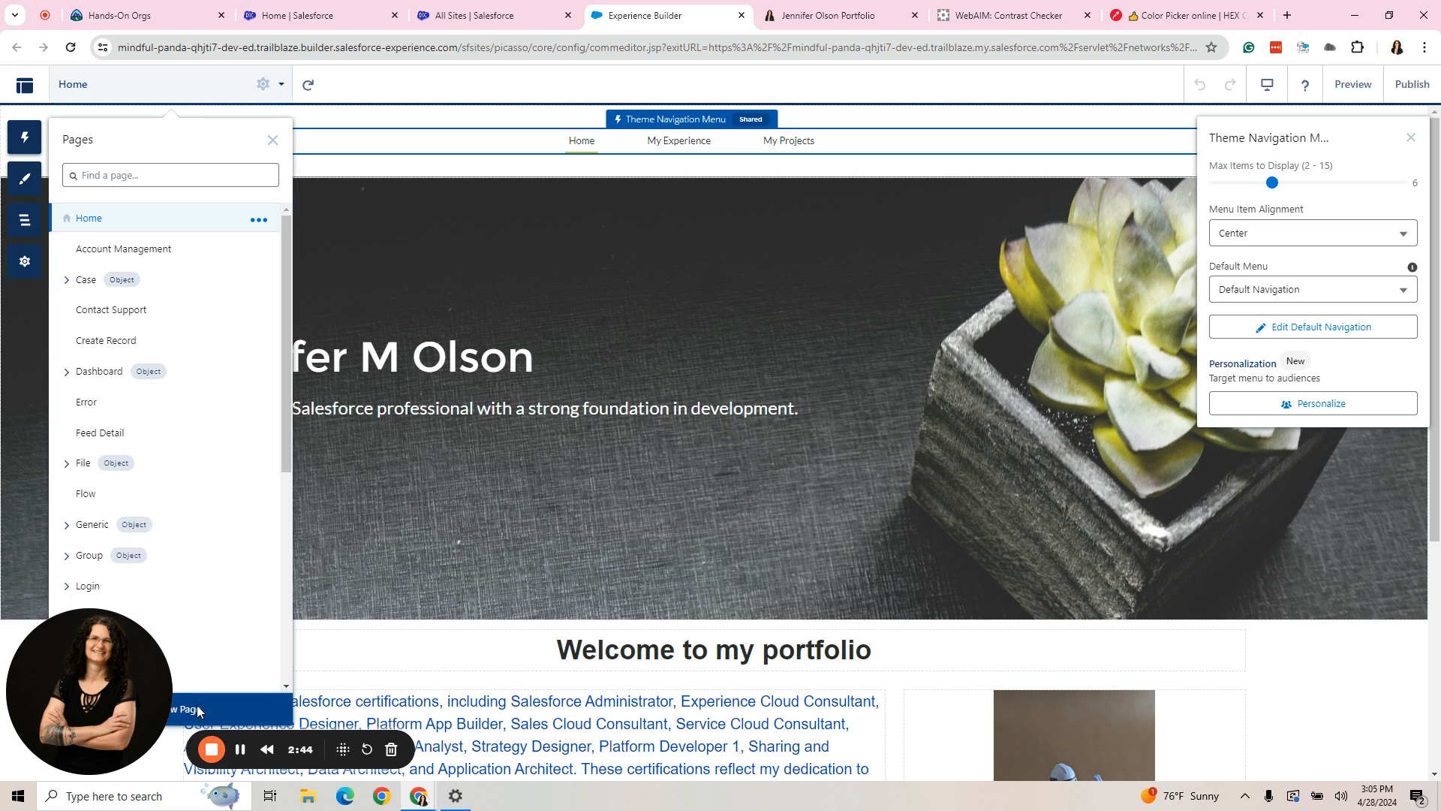
pyautogui.click(199, 710)
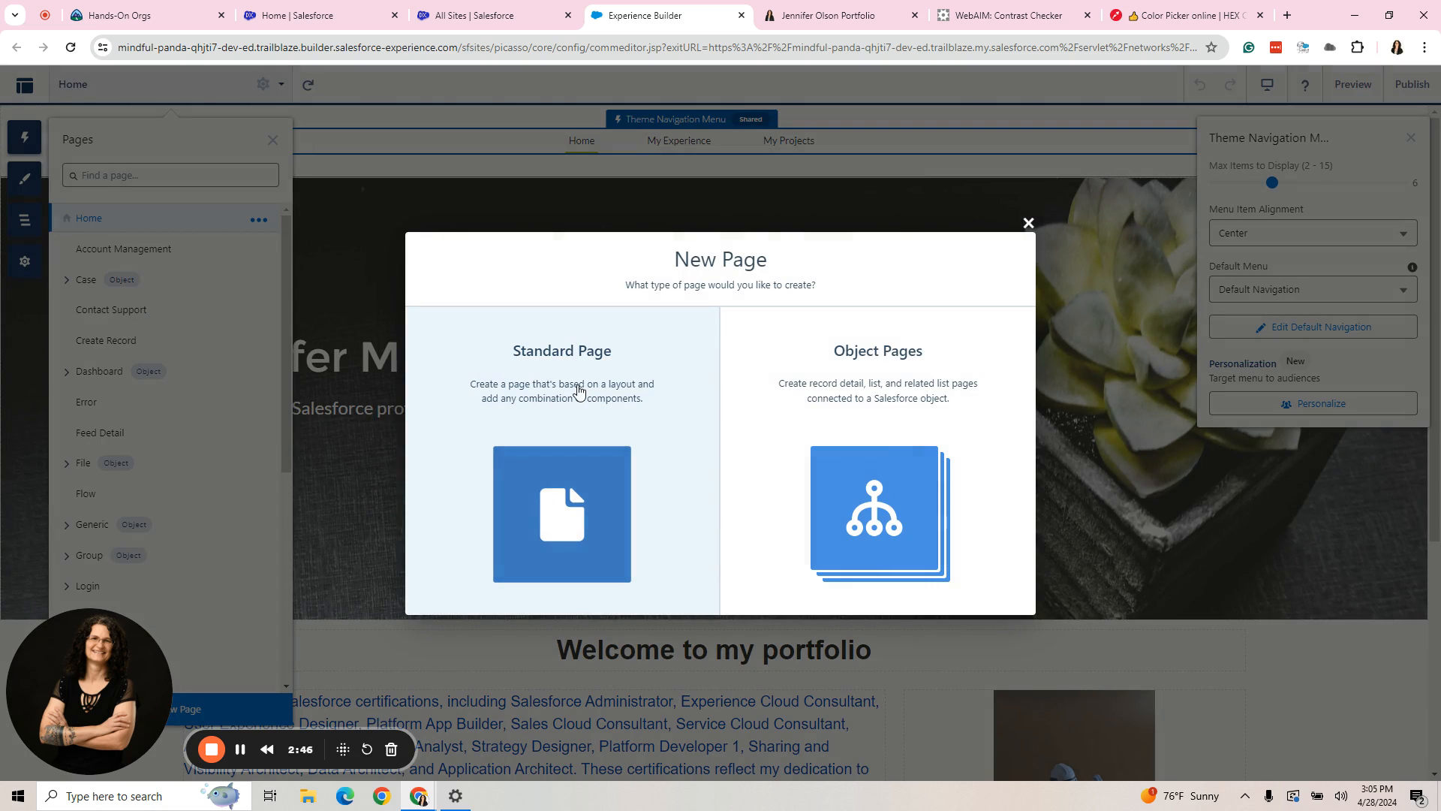
pyautogui.click(1029, 224)
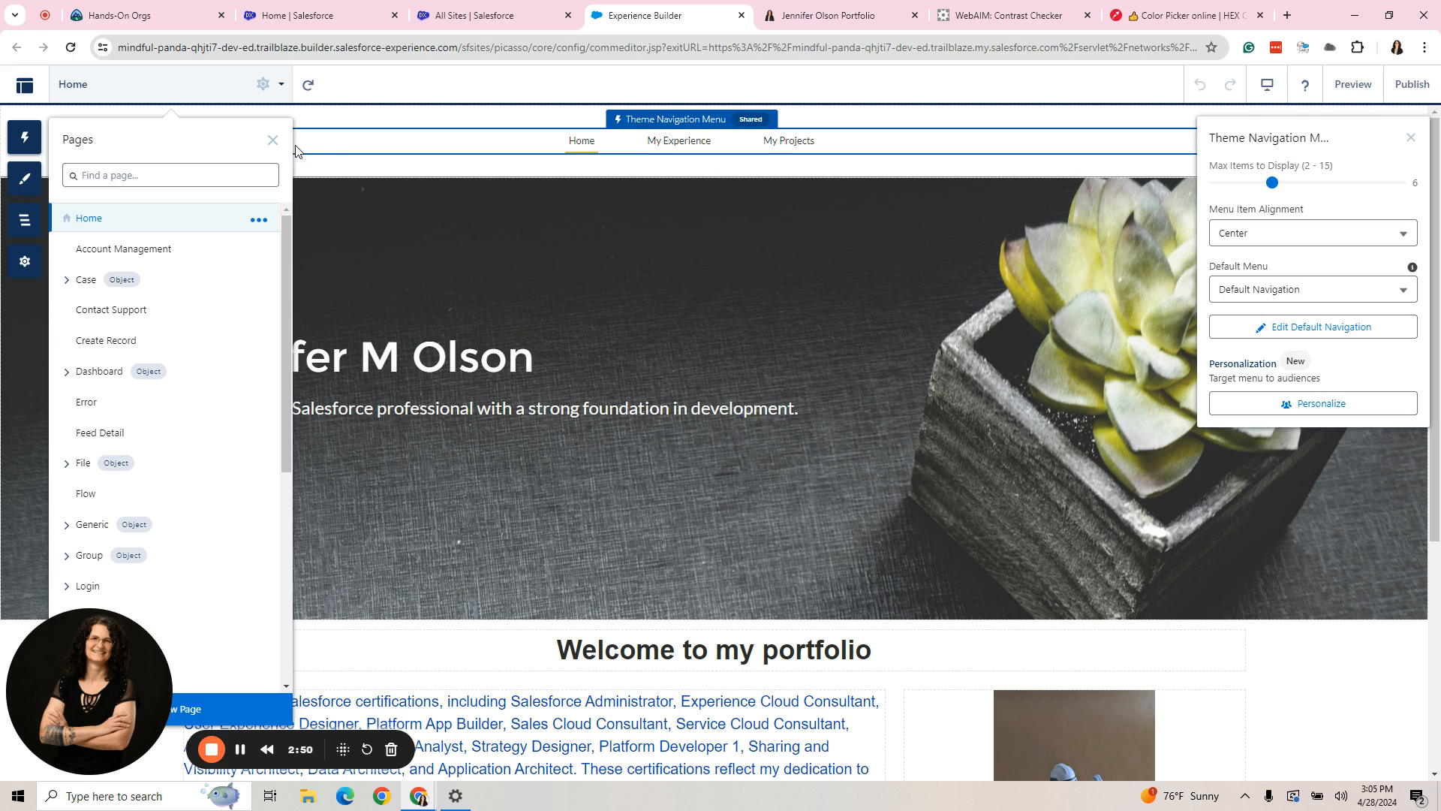
pyautogui.click(272, 140)
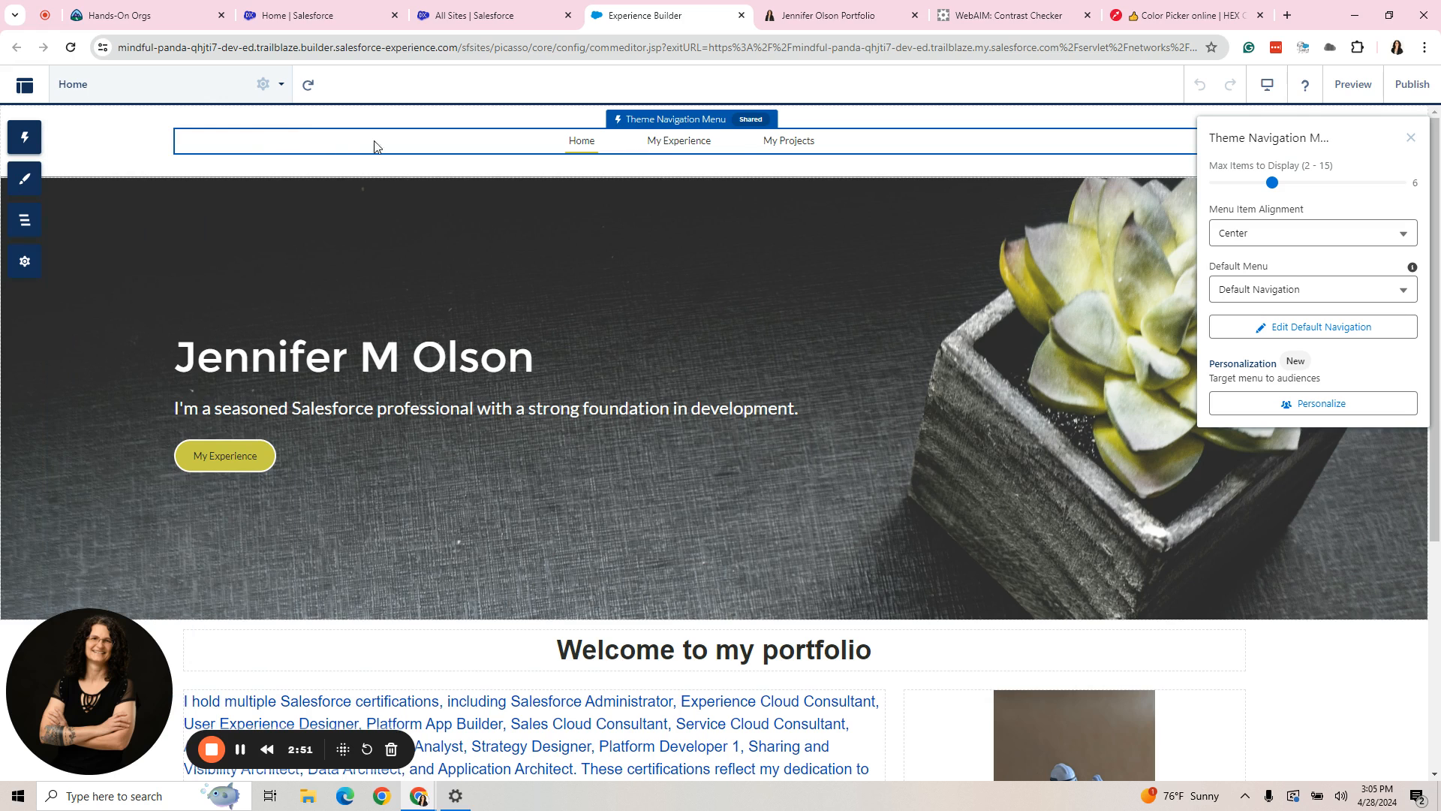
# - Add a menu item named "My LinkedIn" to the Default Navigation menu
pyautogui.click(1302, 328)
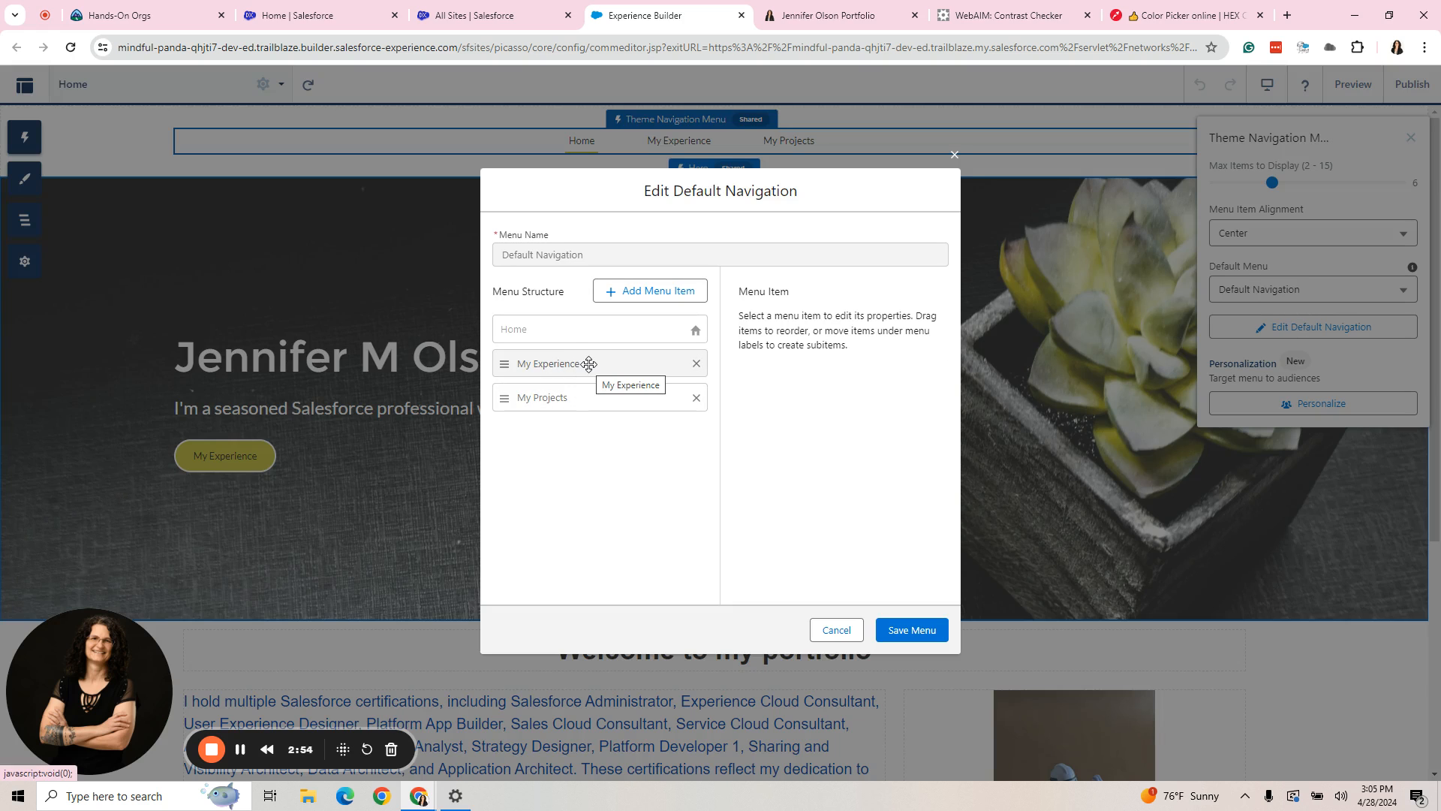
pyautogui.click(584, 364)
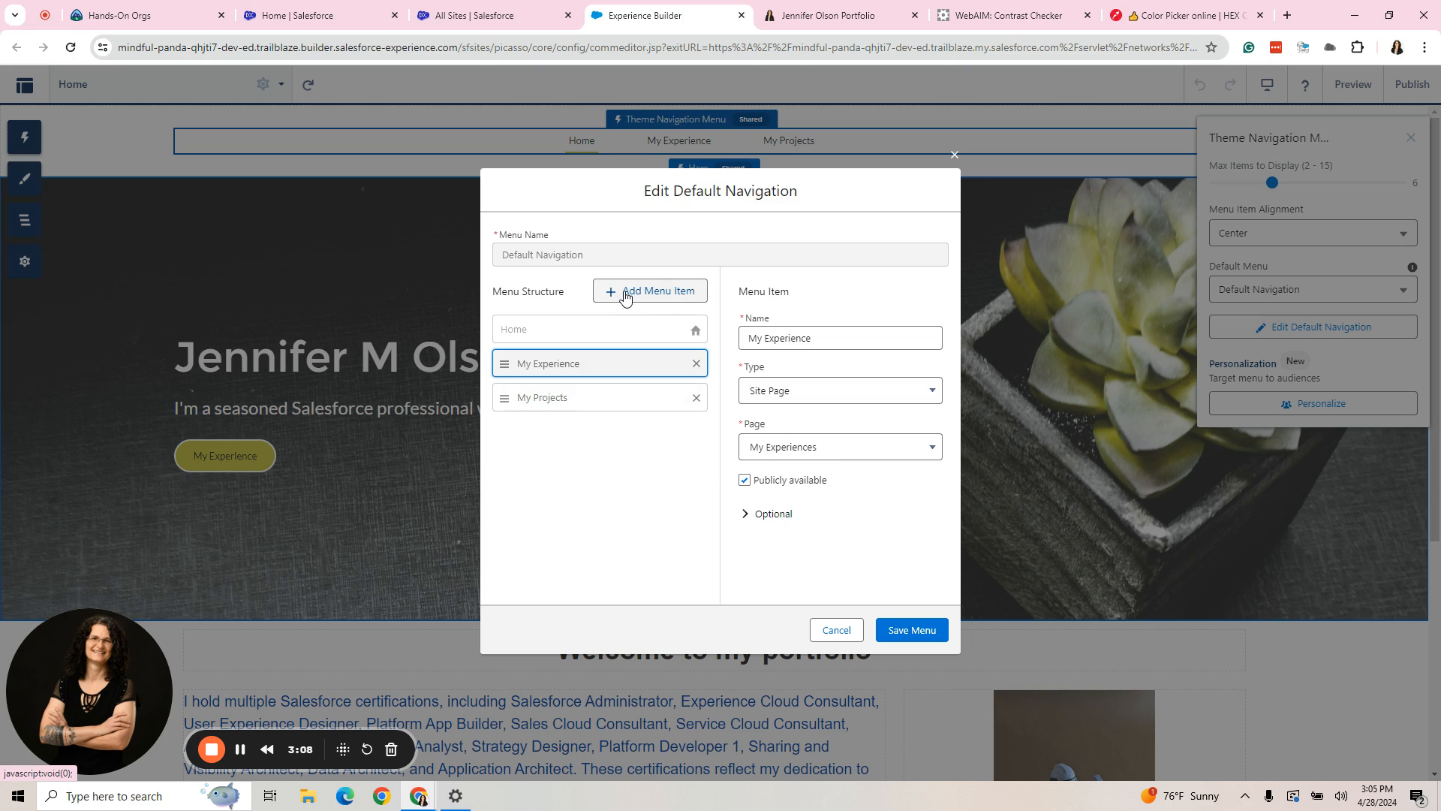
pyautogui.click(665, 298)
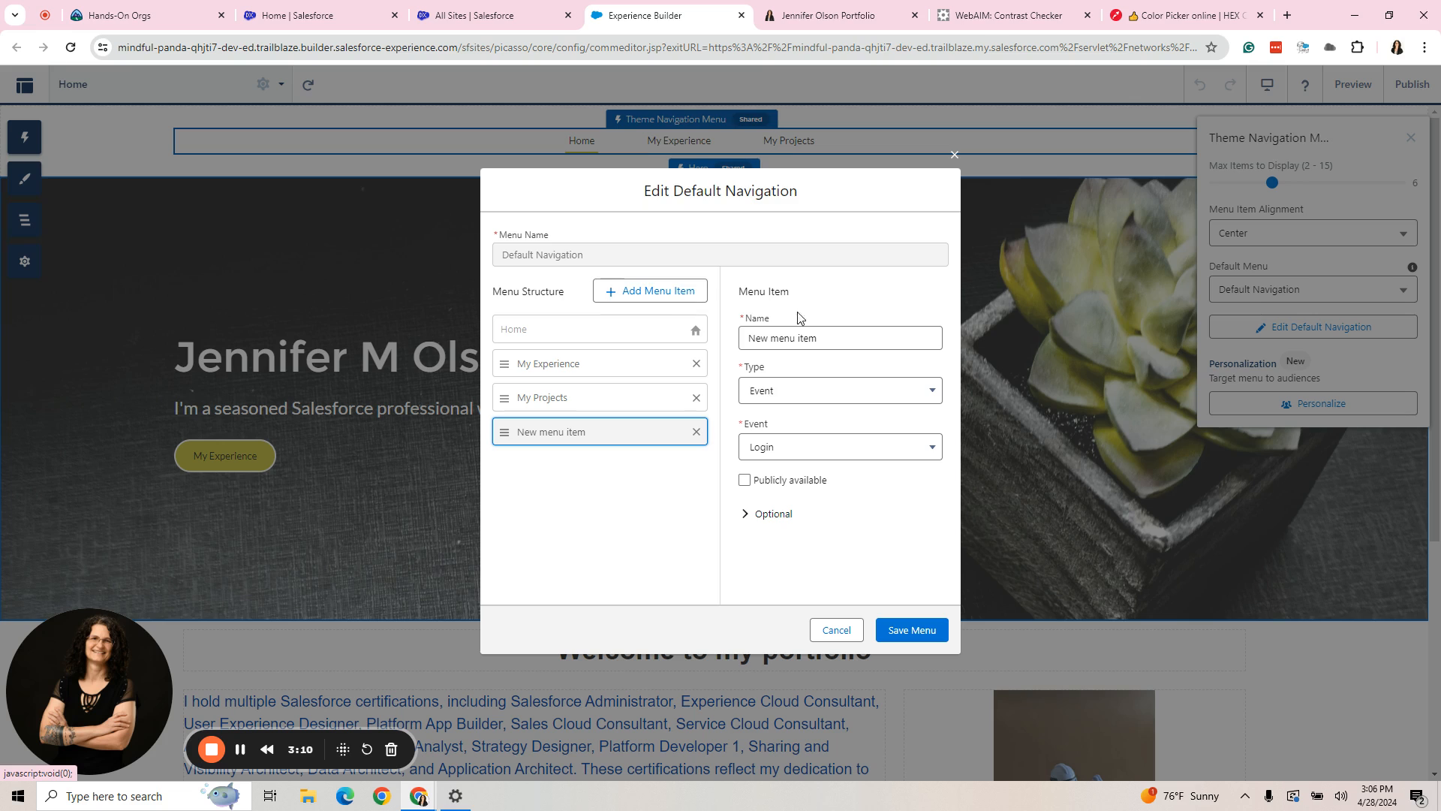
pyautogui.click(848, 338)
pyautogui.moveTo(847, 338); pyautogui.dragTo(744, 339)
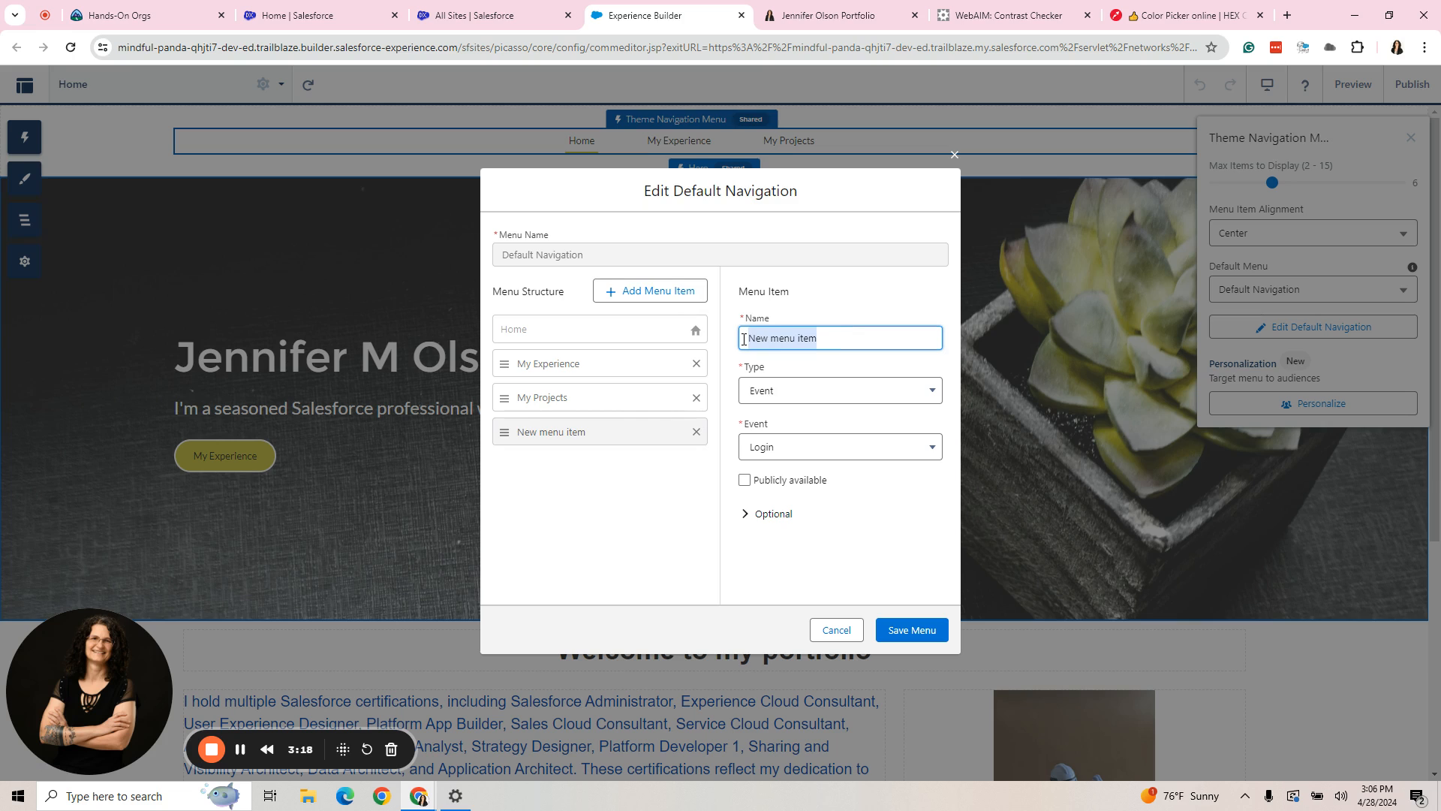
pyautogui.write('My Linked')
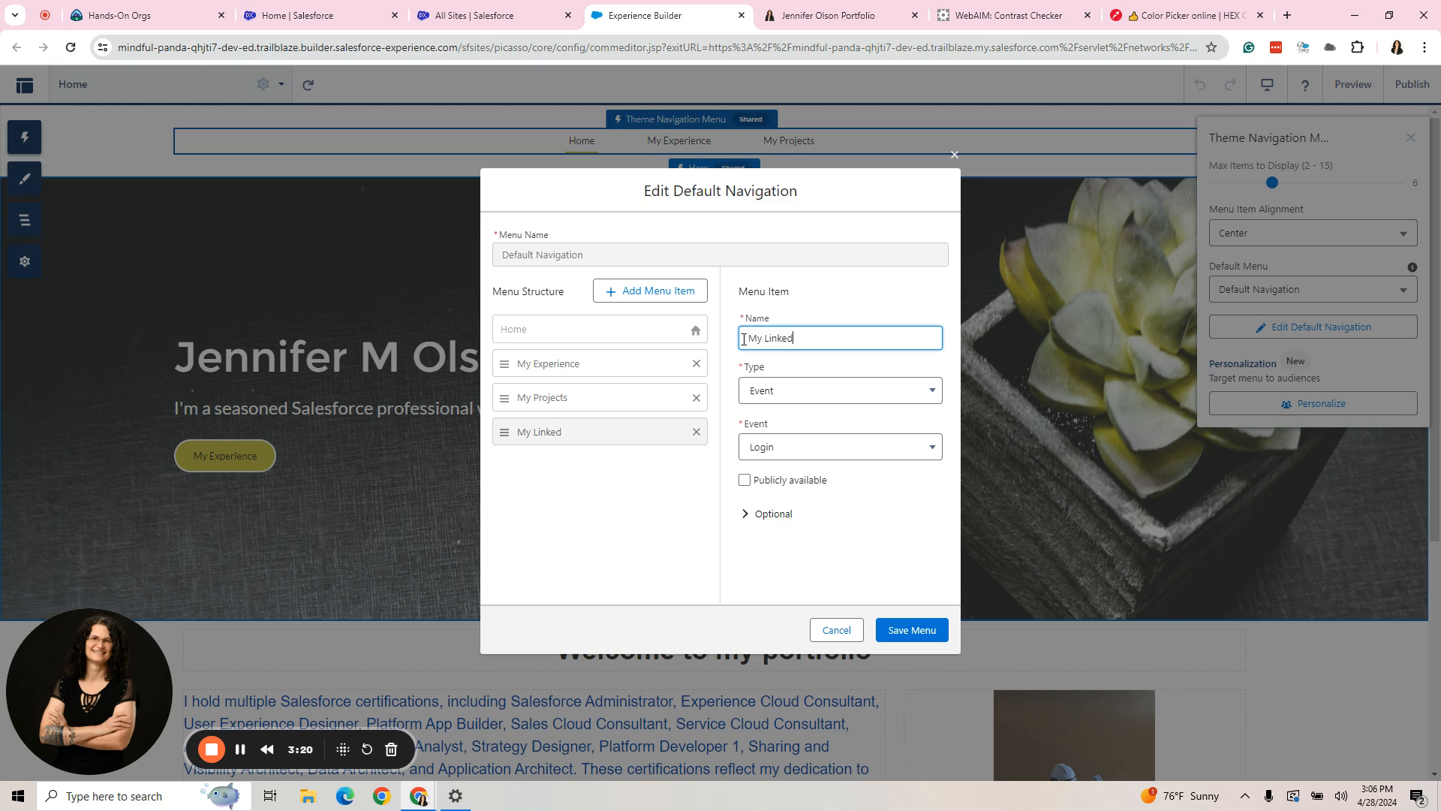
pyautogui.write('In')
# - Make the My LinkedIn item an External URL using the LinkedIn profile link copied from the existing portfolio site
pyautogui.click(837, 396)
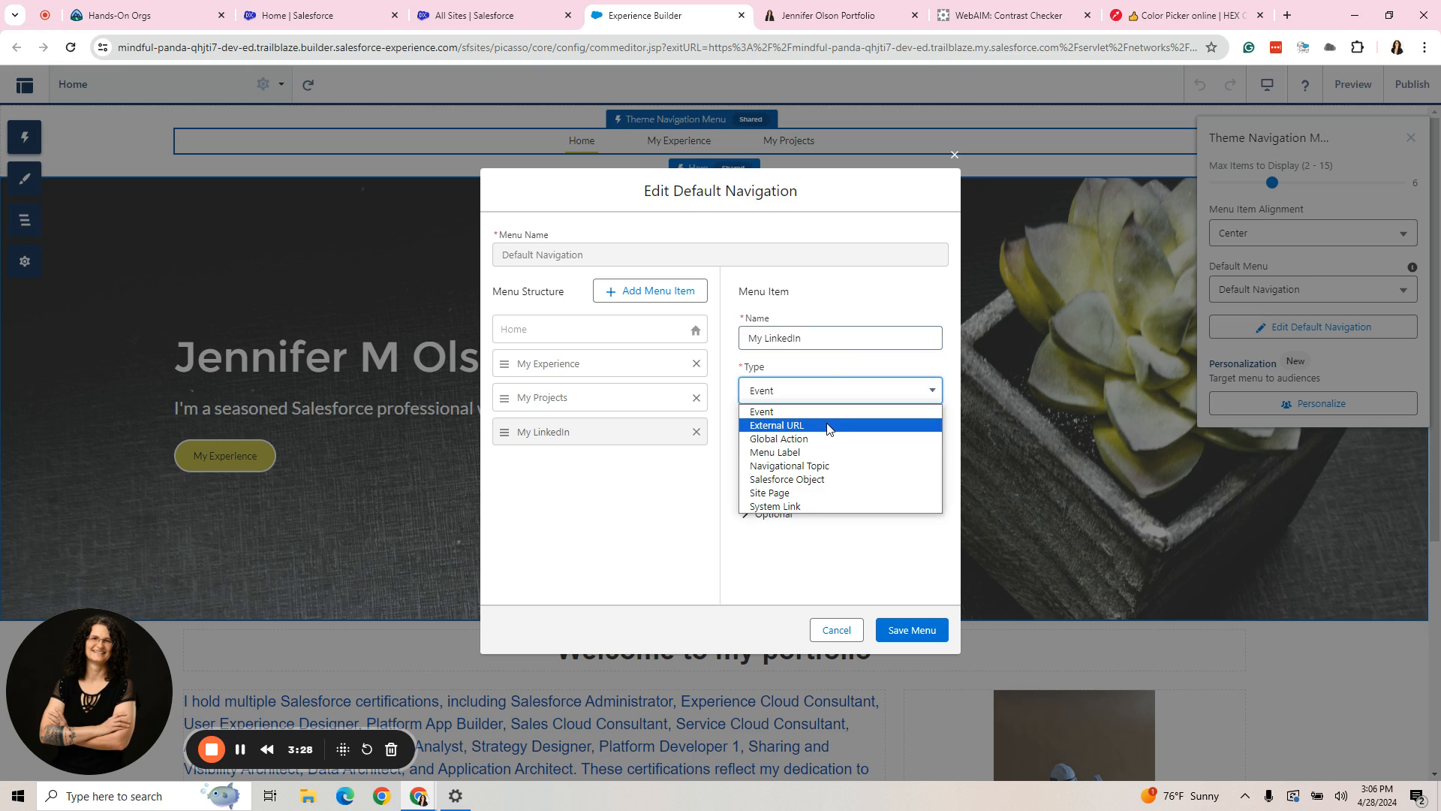
pyautogui.click(829, 426)
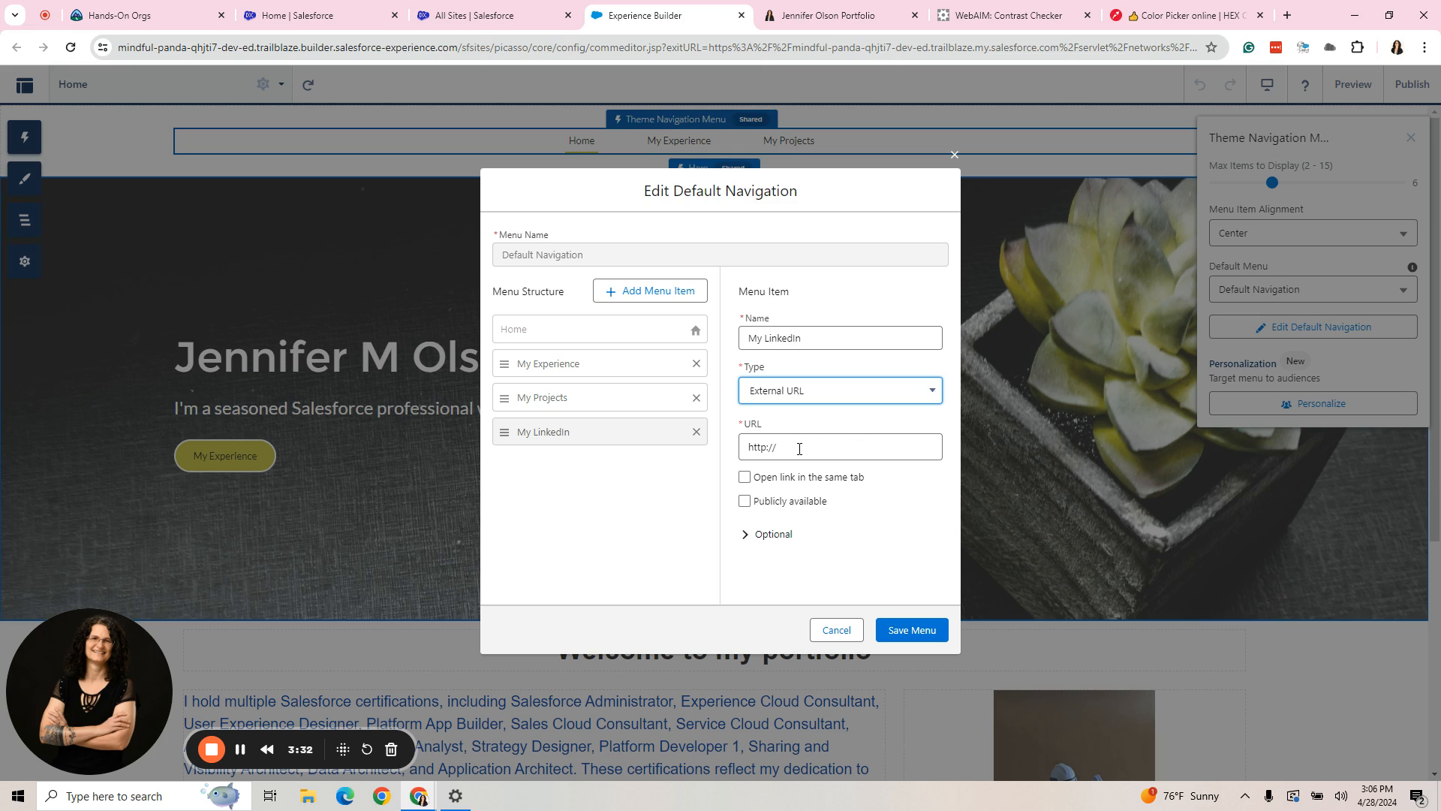
pyautogui.click(833, 15)
pyautogui.scroll(-12, 797, 394)
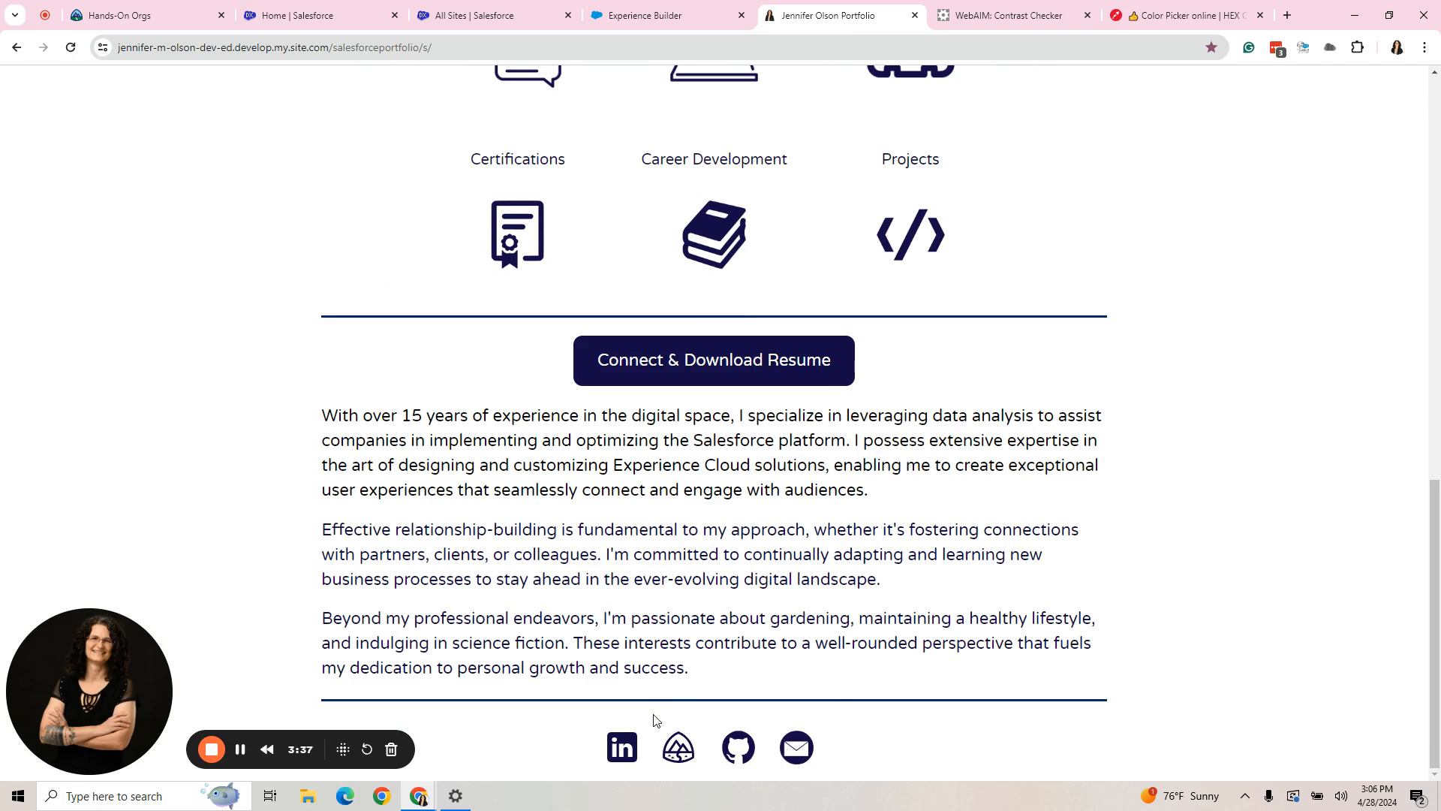
pyautogui.rightClick(622, 747)
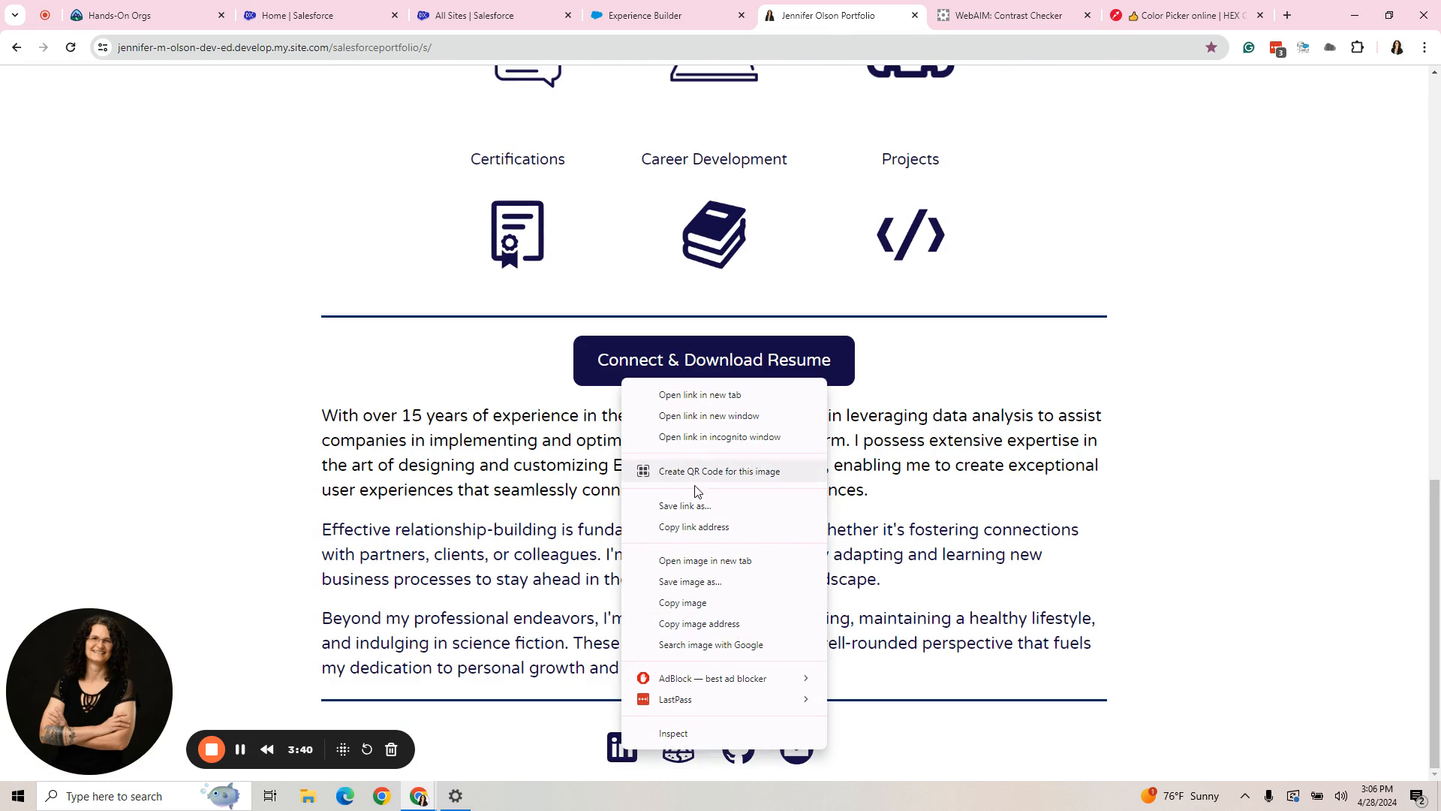
pyautogui.click(706, 527)
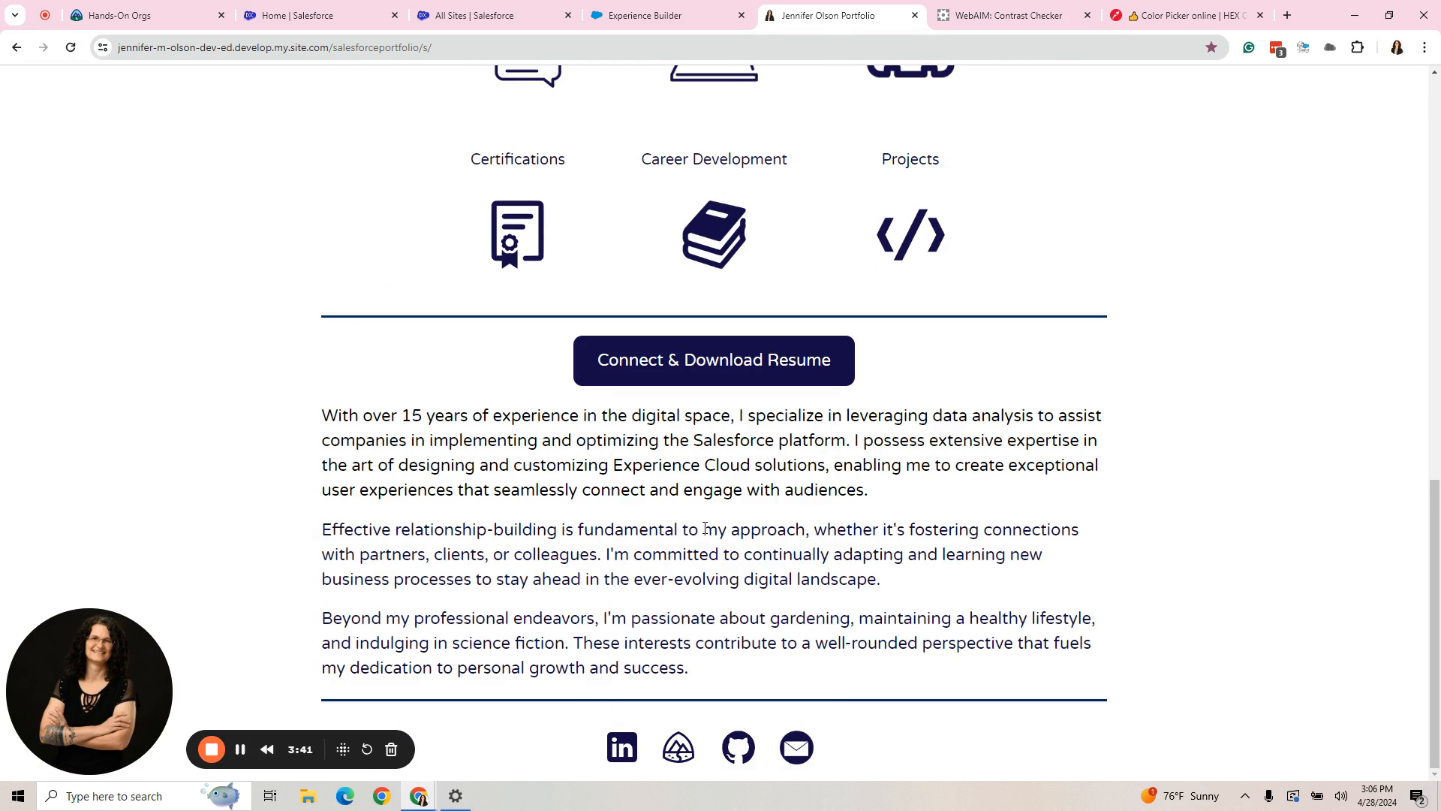
pyautogui.click(644, 14)
pyautogui.tripleClick(789, 453)
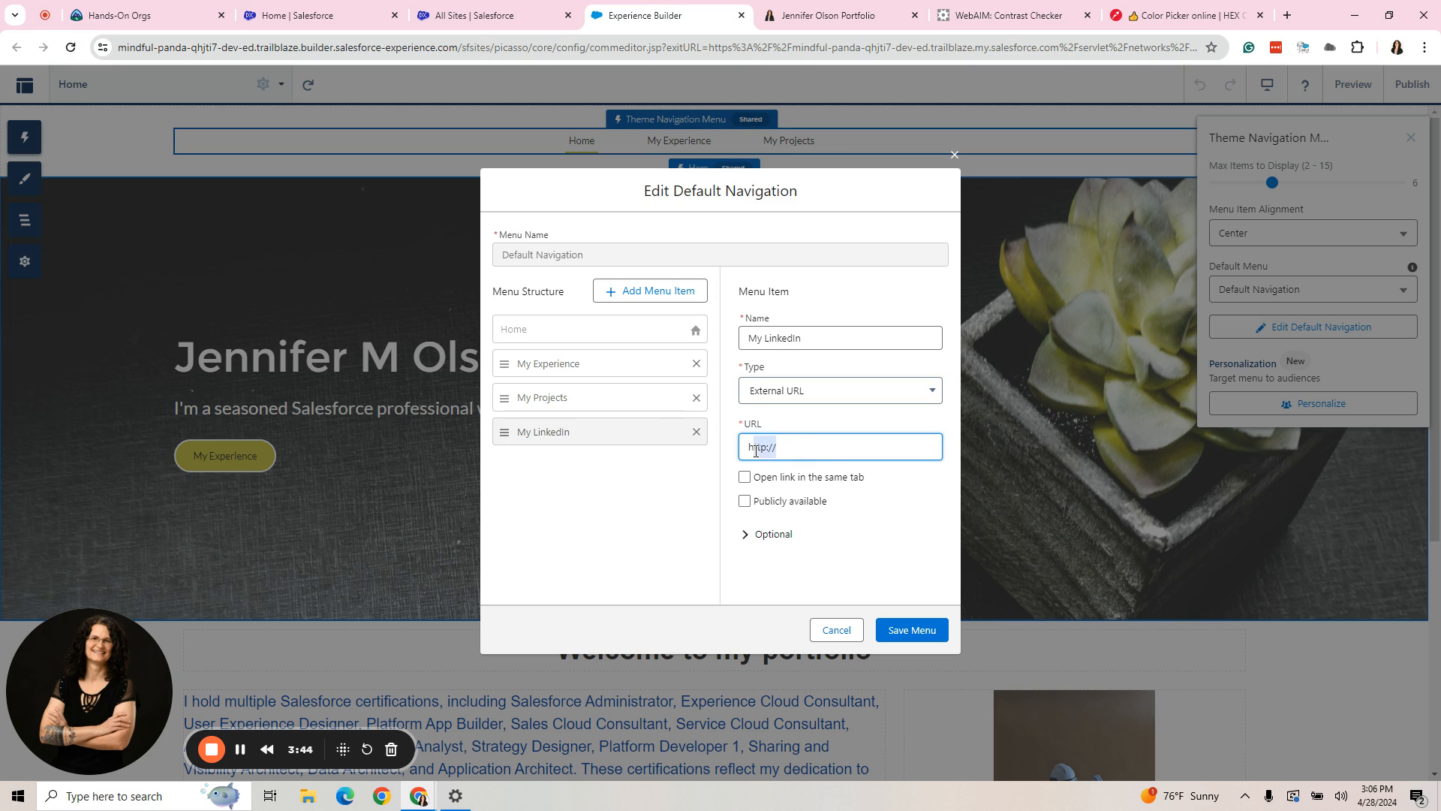
pyautogui.rightClick(766, 449)
pyautogui.click(889, 178)
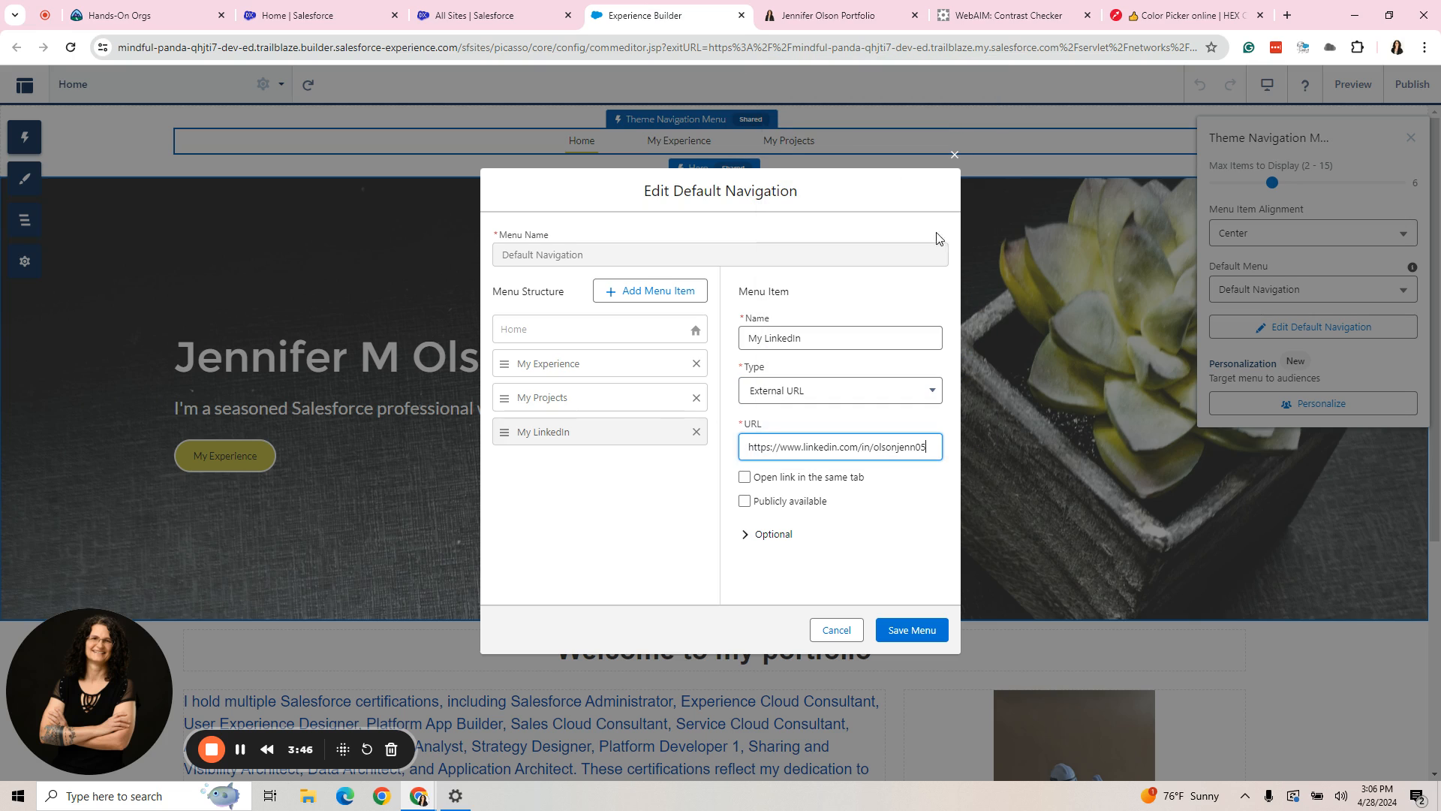
# - Make the My LinkedIn item publicly available with same-tab opening turned off, and save the navigation menu
pyautogui.click(744, 477)
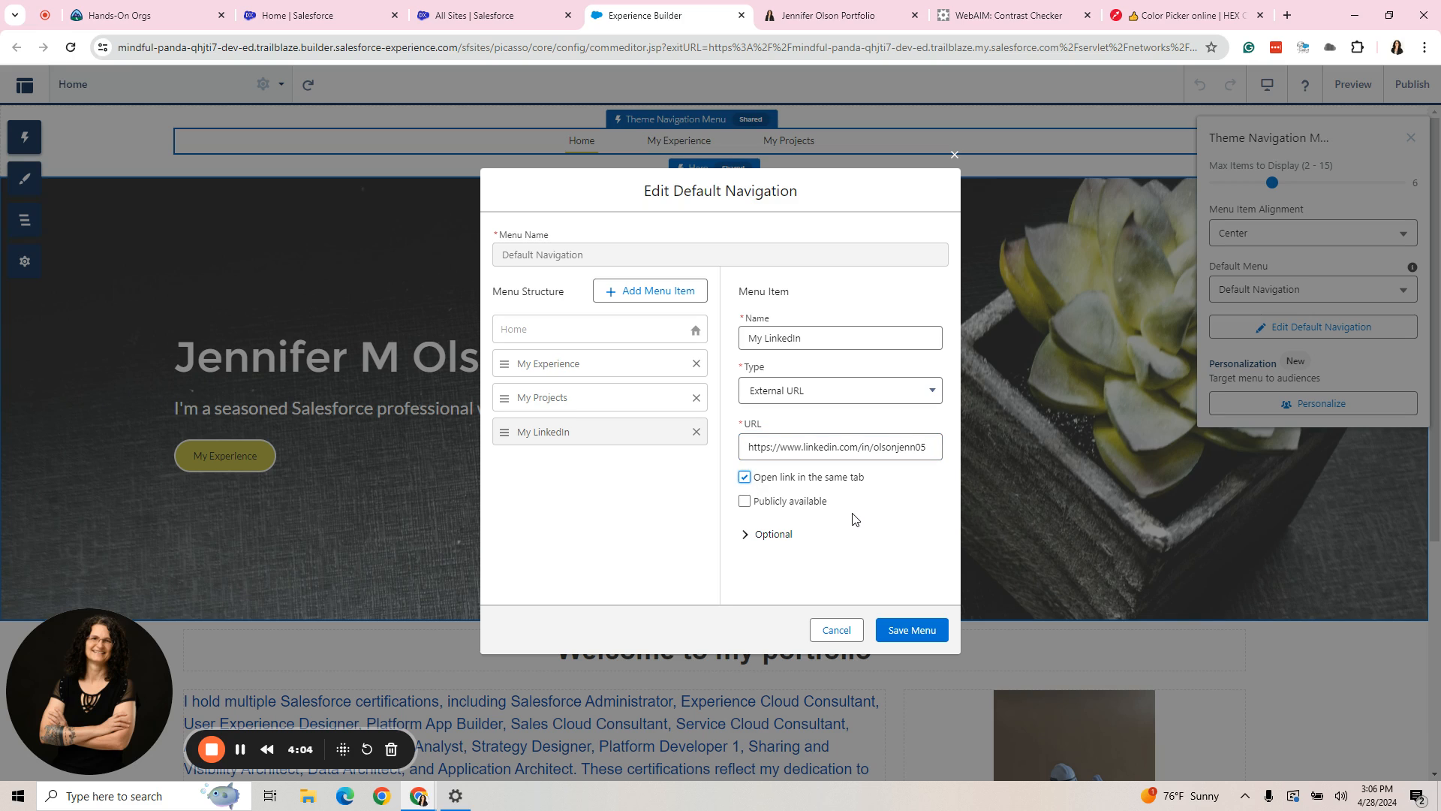
pyautogui.click(744, 478)
pyautogui.click(745, 502)
pyautogui.click(766, 533)
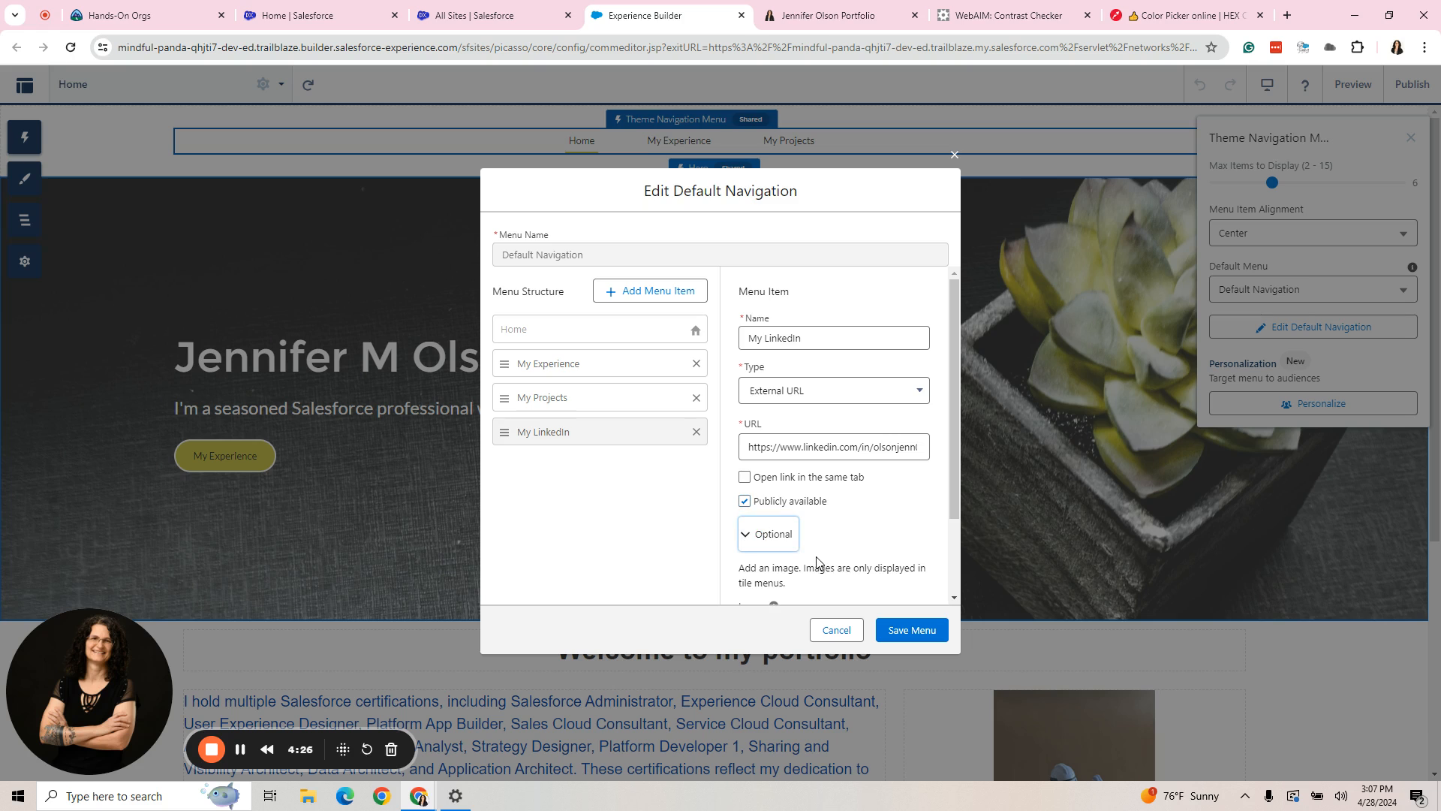
pyautogui.scroll(-2, 816, 556)
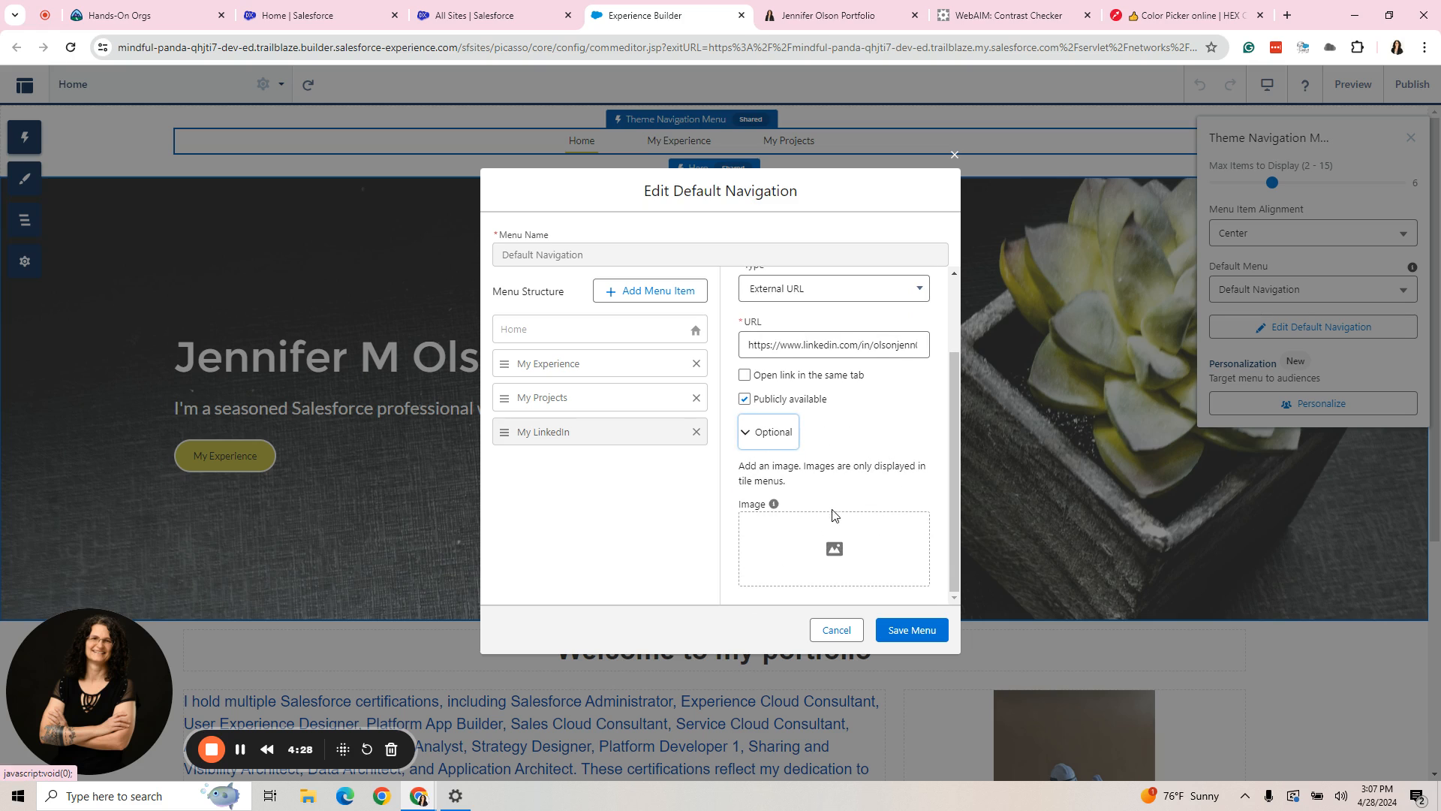
pyautogui.click(759, 439)
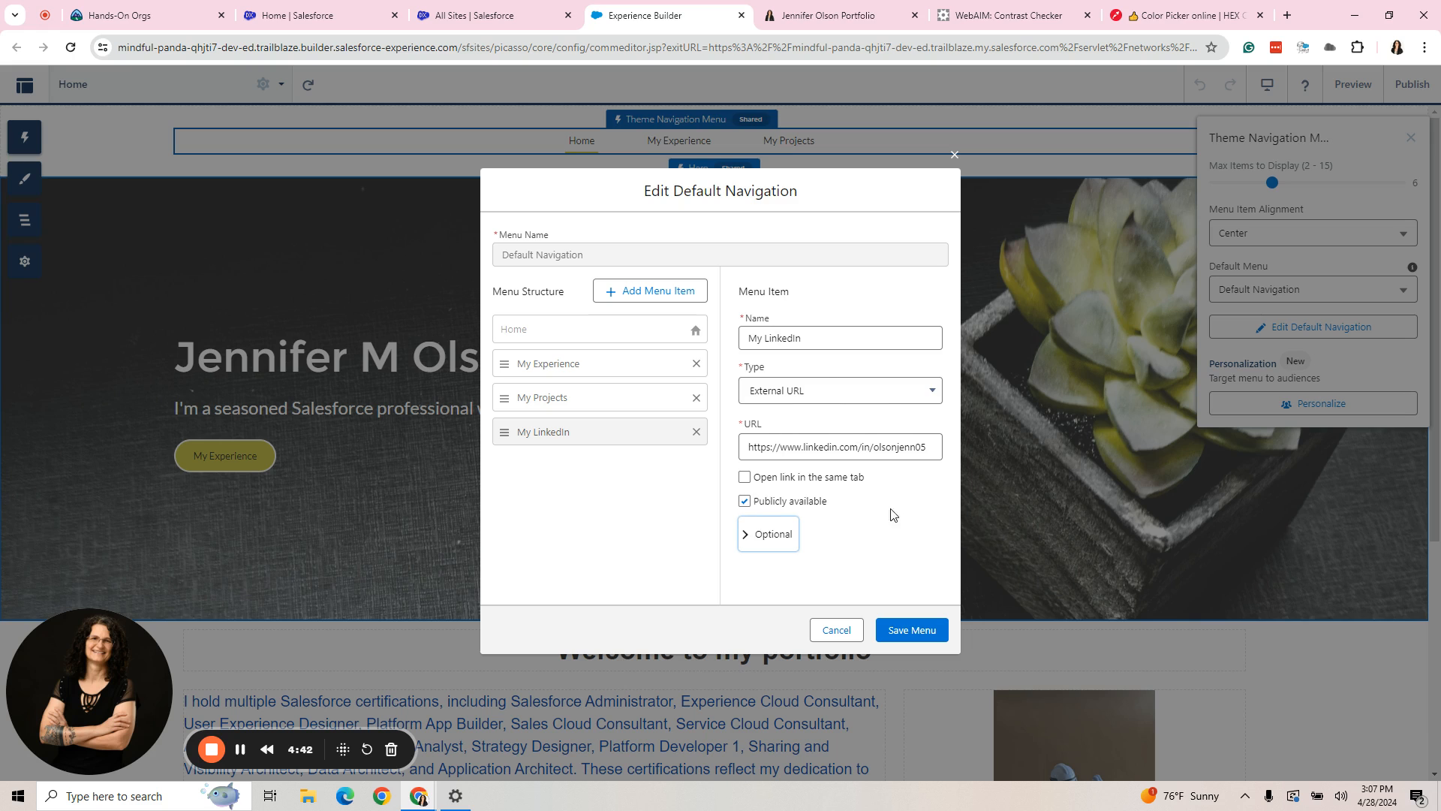
pyautogui.click(915, 630)
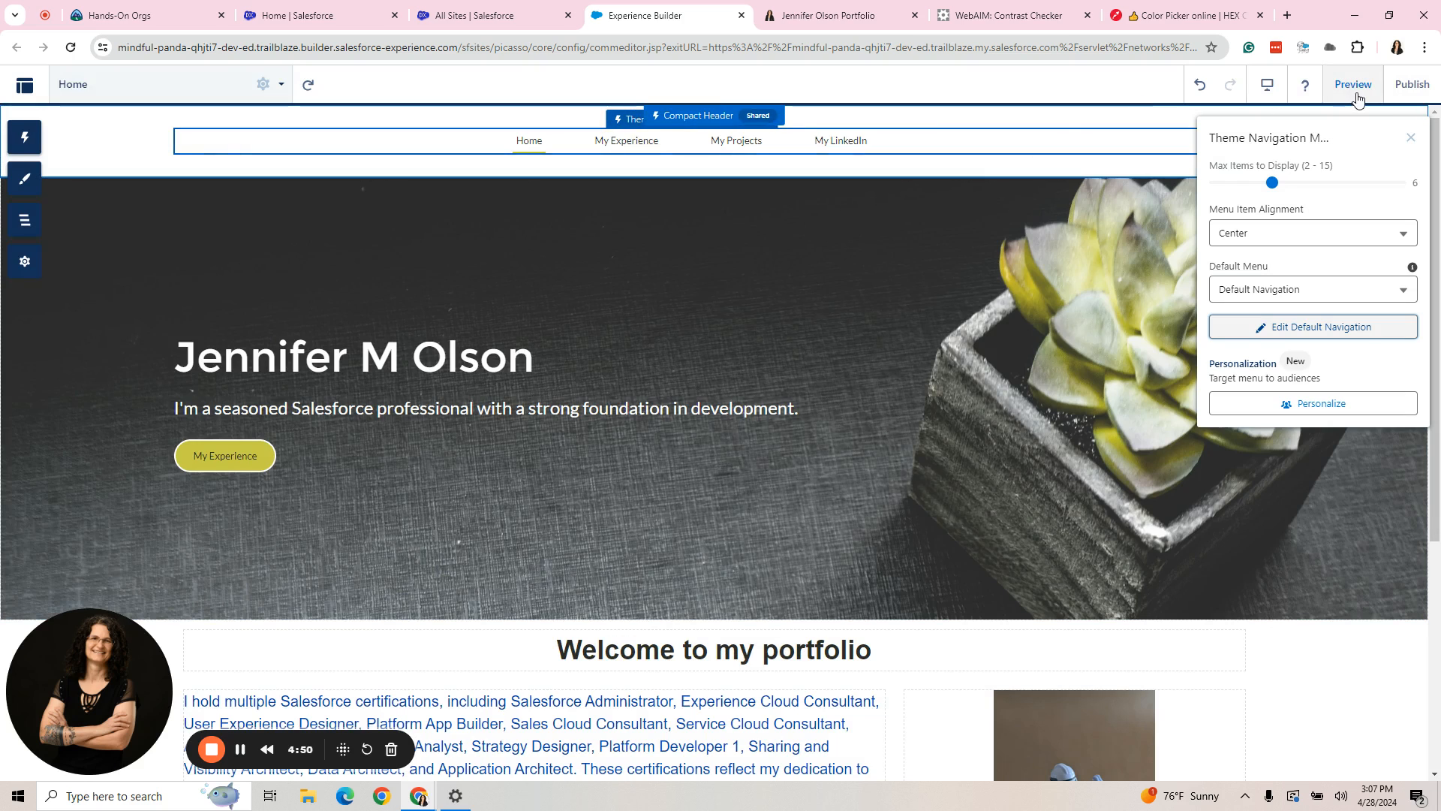
# - Add a menu item named "Site Page" to the Default Navigation menu
pyautogui.click(1291, 331)
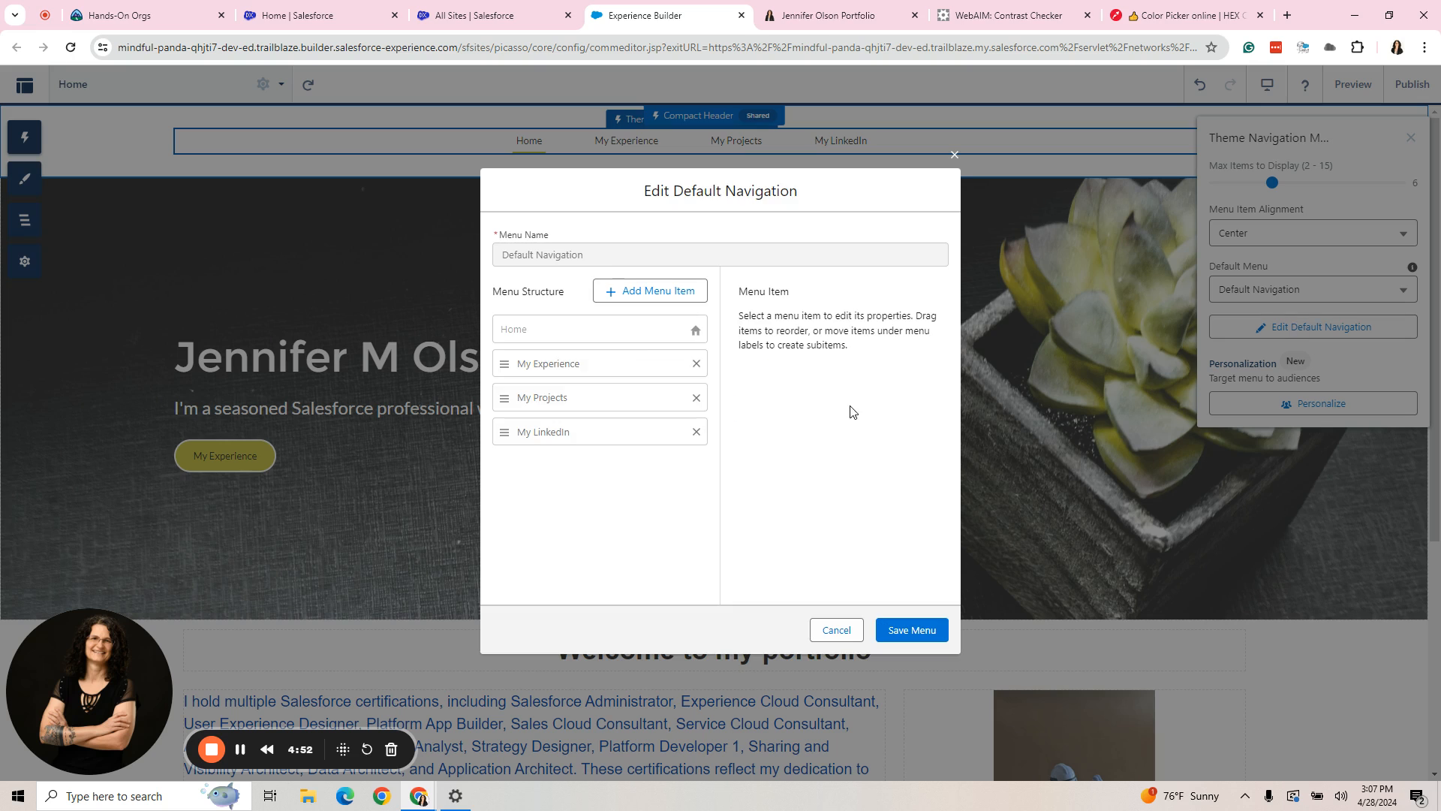
pyautogui.click(661, 294)
pyautogui.moveTo(843, 334); pyautogui.dragTo(737, 343)
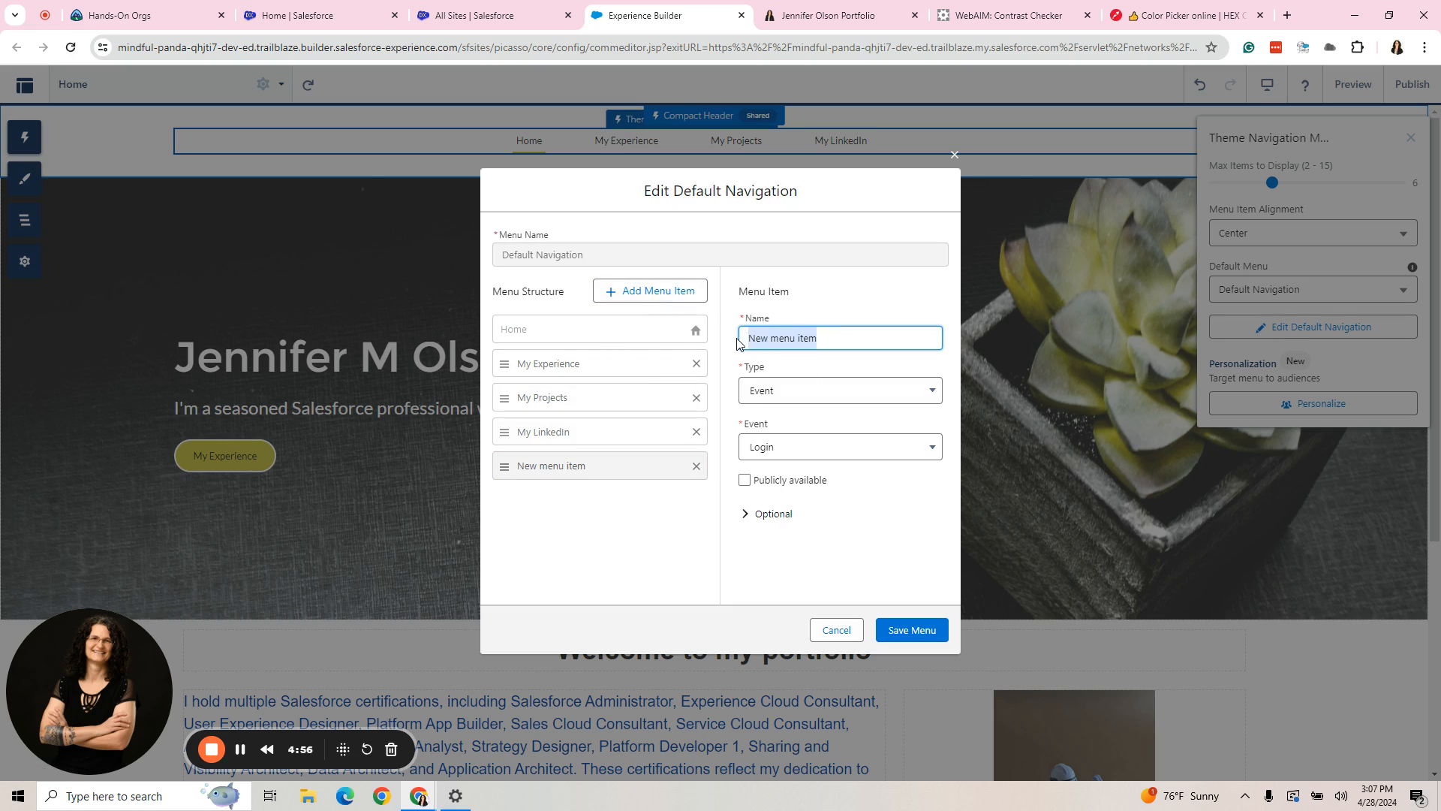
pyautogui.write('Sote (')
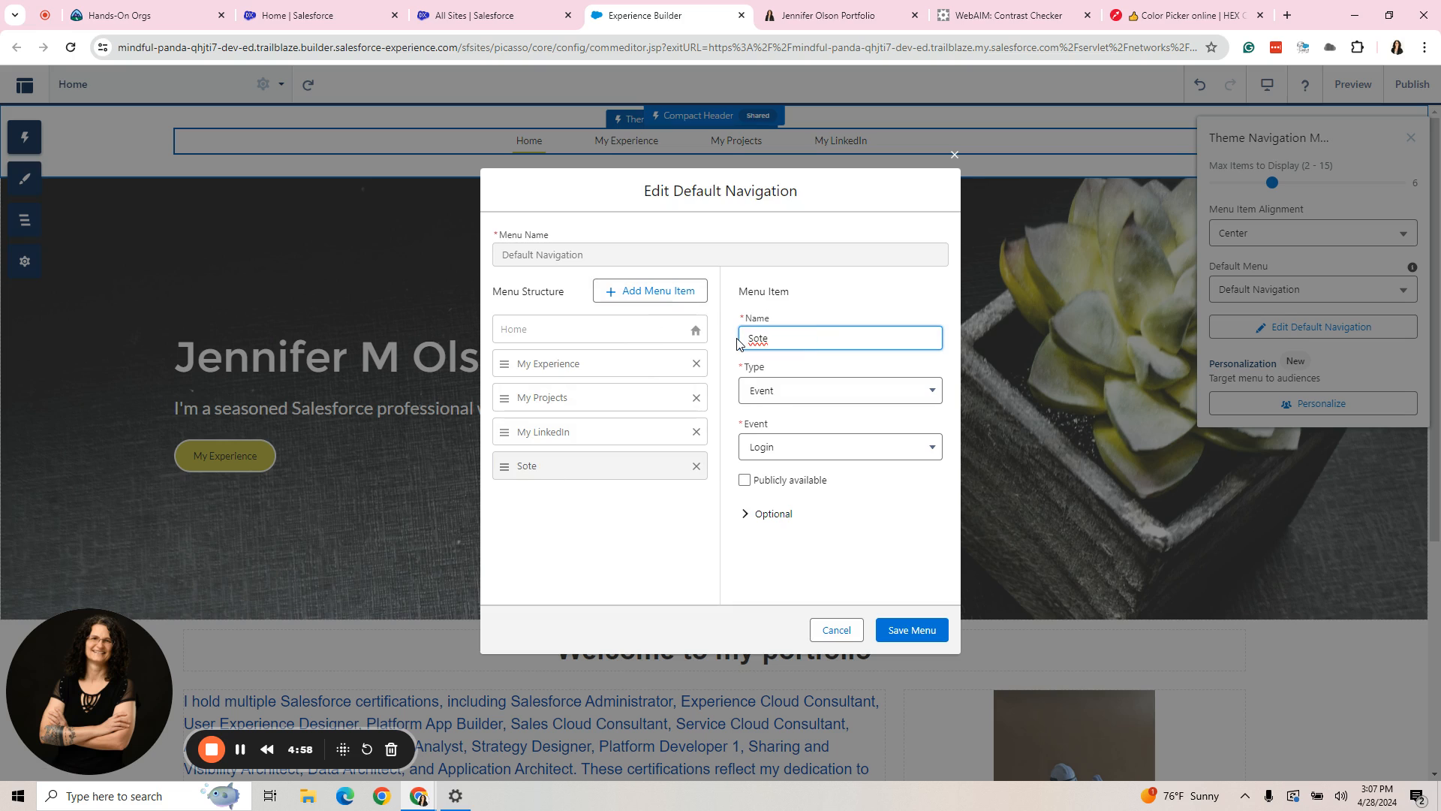
pyautogui.press('BackSpace')
pyautogui.press('BackSpace')
pyautogui.press('BackSpace')
pyautogui.write('ote')
pyautogui.press('BackSpace')
pyautogui.press('BackSpace')
pyautogui.write('itye')
pyautogui.press('BackSpace')
pyautogui.press('BackSpace')
pyautogui.write('e Page')
# - Set the new item's type to Site Page and look through the pages it can link to
pyautogui.click(813, 388)
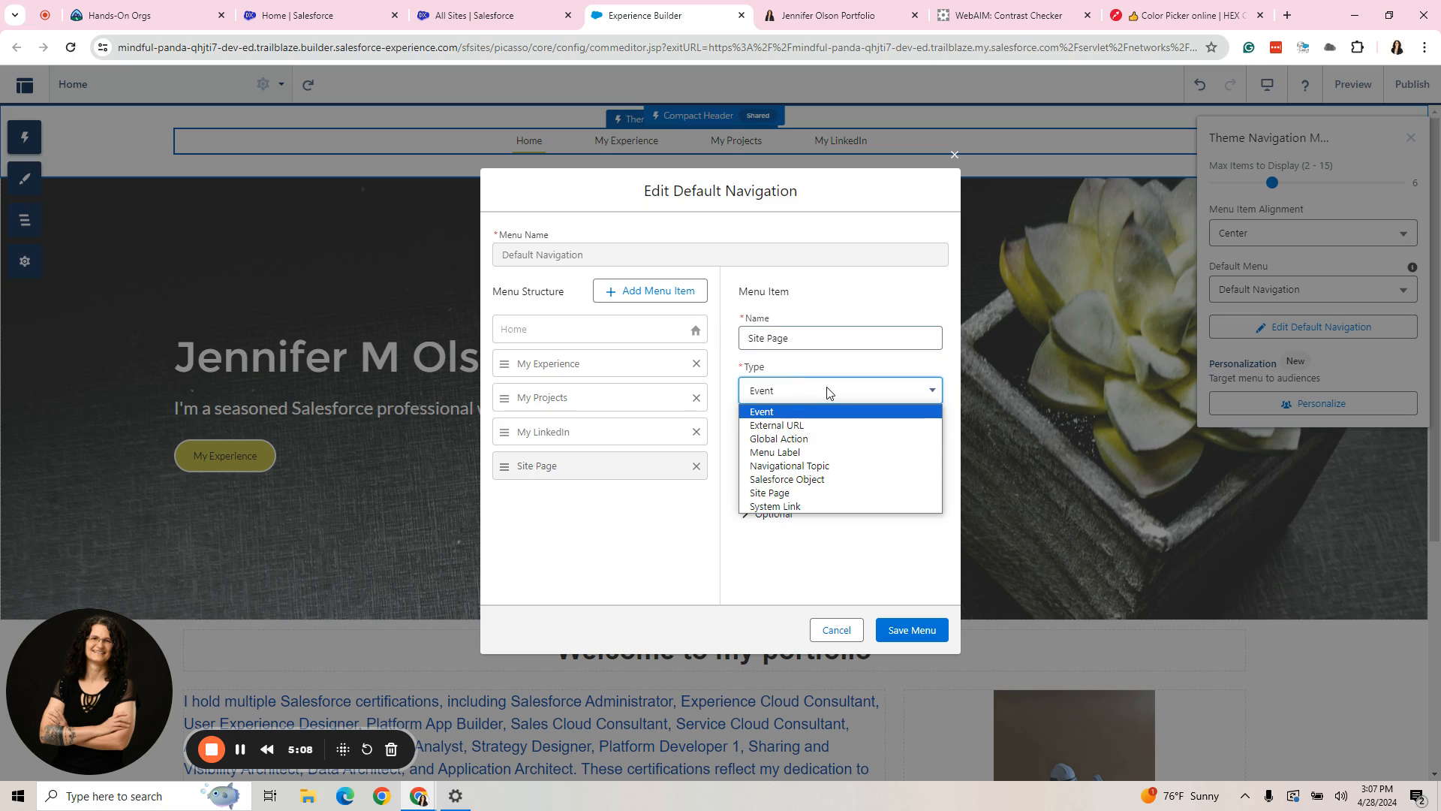
pyautogui.click(792, 494)
pyautogui.click(810, 450)
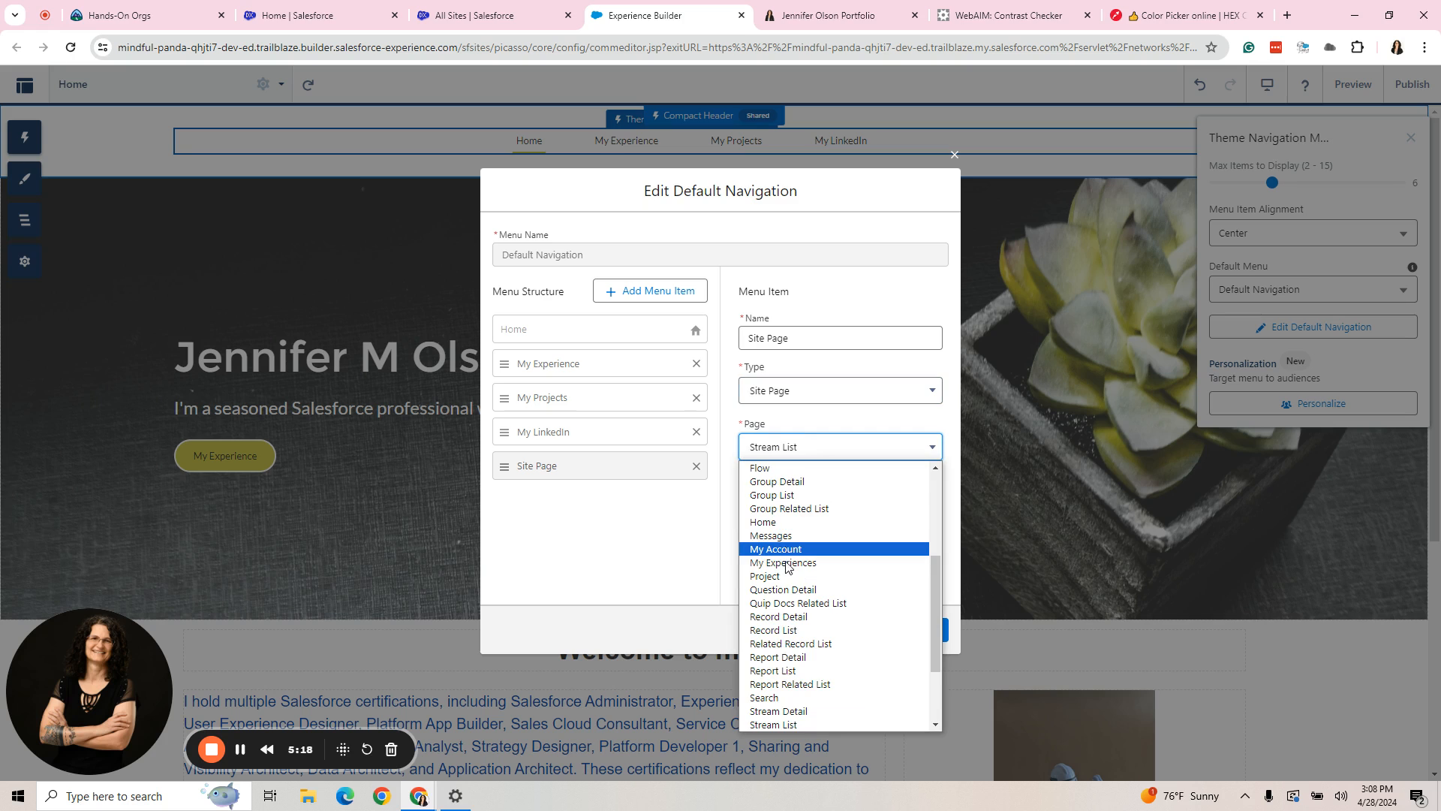
pyautogui.scroll(3, 795, 646)
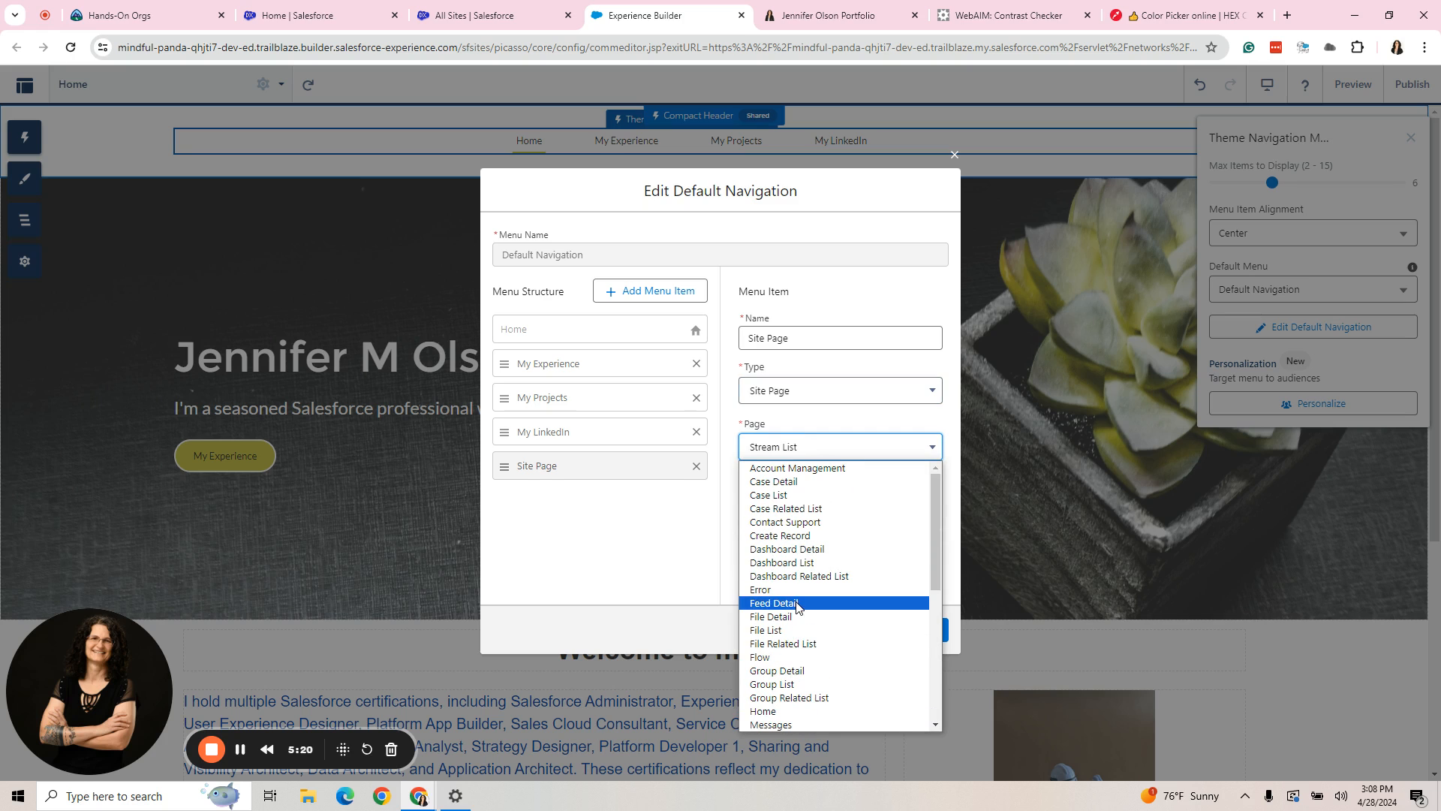
pyautogui.scroll(-5, 805, 535)
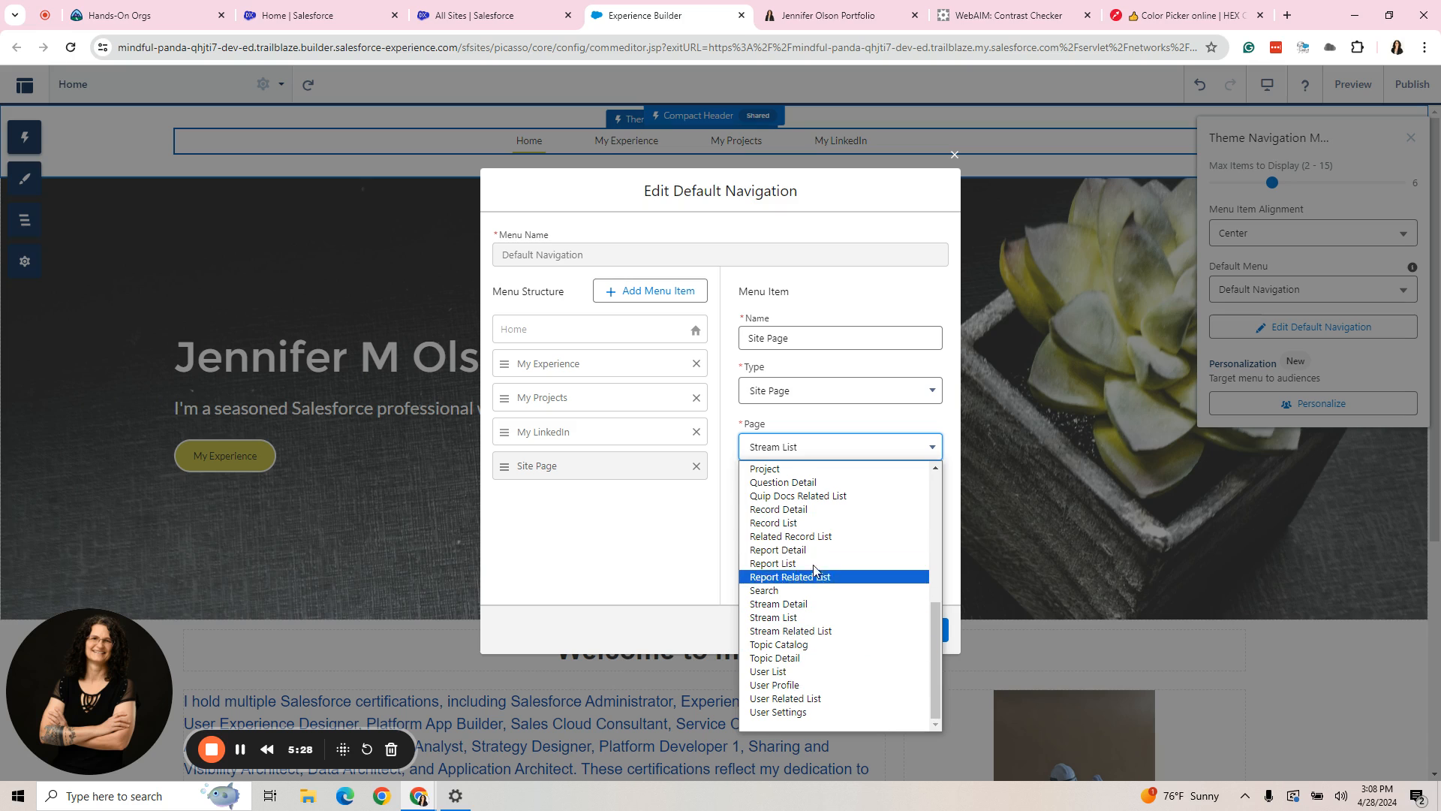
pyautogui.scroll(5, 825, 596)
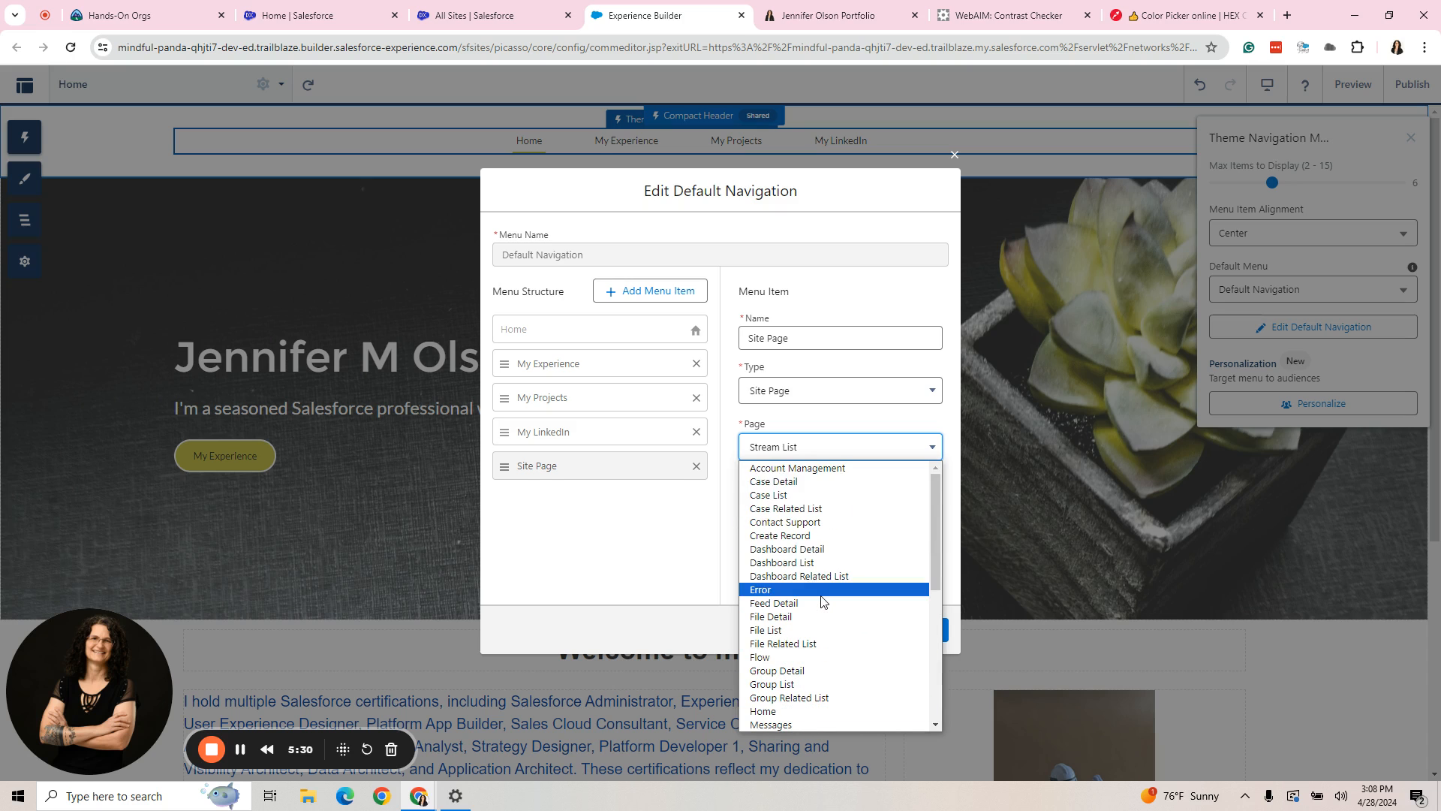
pyautogui.click(861, 425)
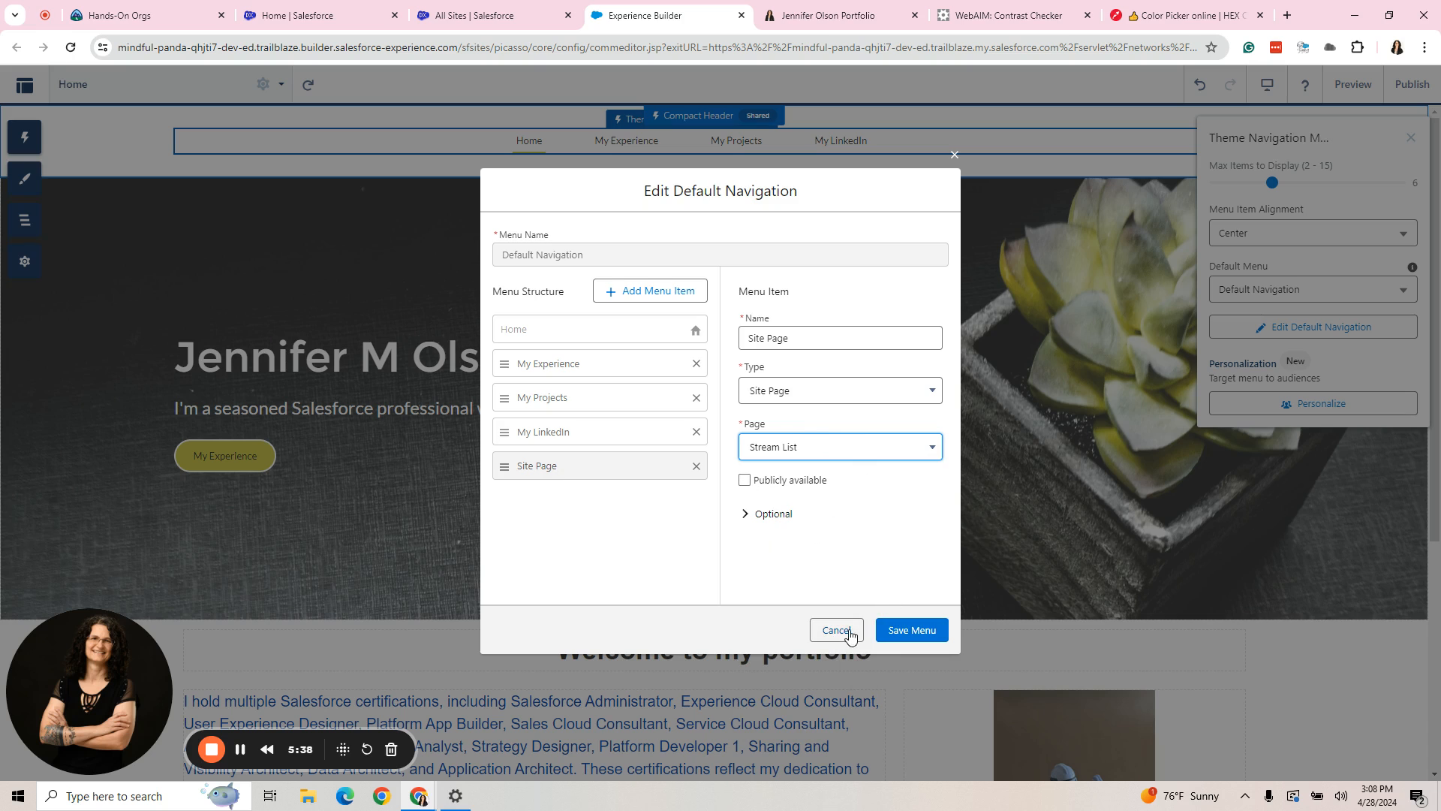
# - Rename the Site Page item "Menu Label" and change its type to Menu Label
pyautogui.tripleClick(824, 337)
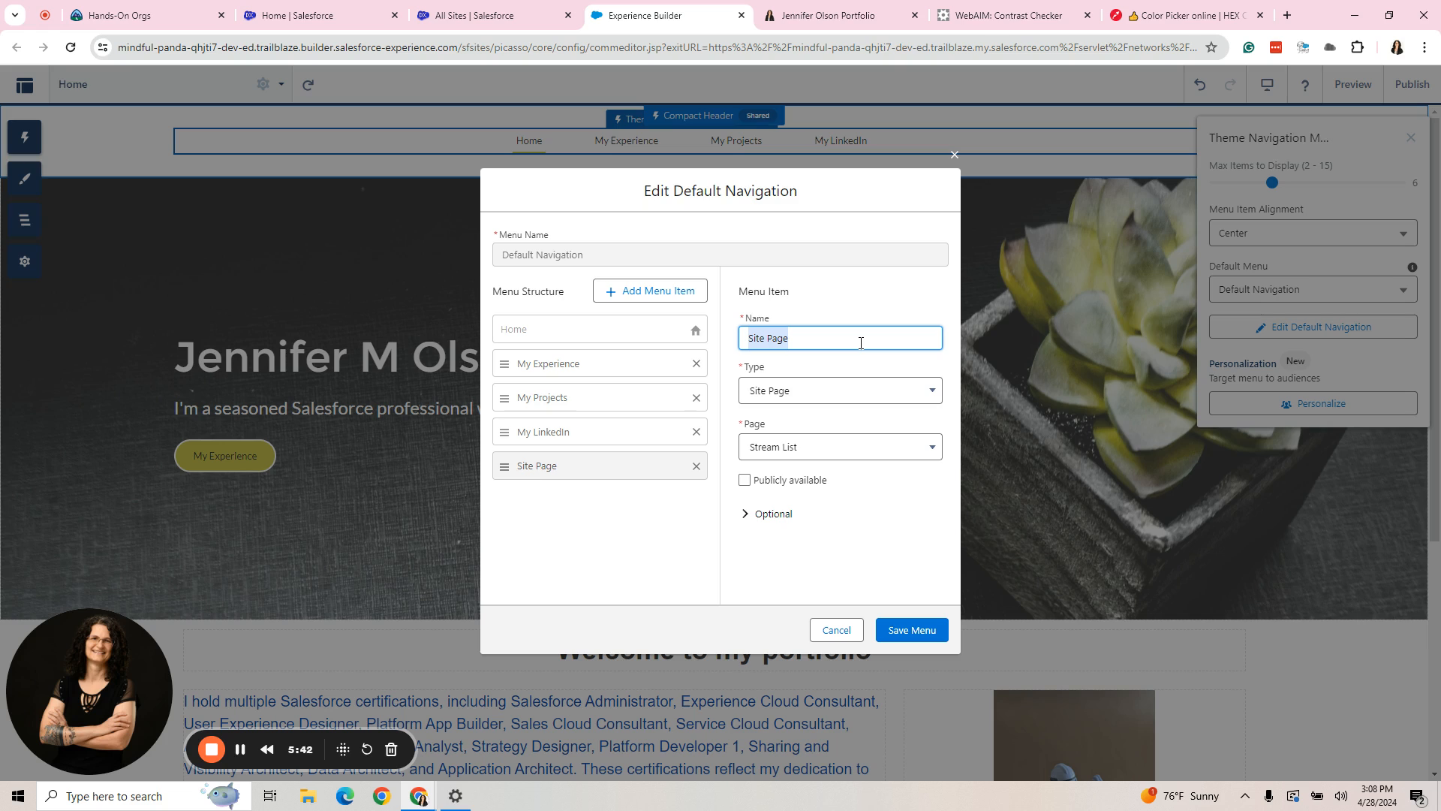
pyautogui.write('Menu Lbel')
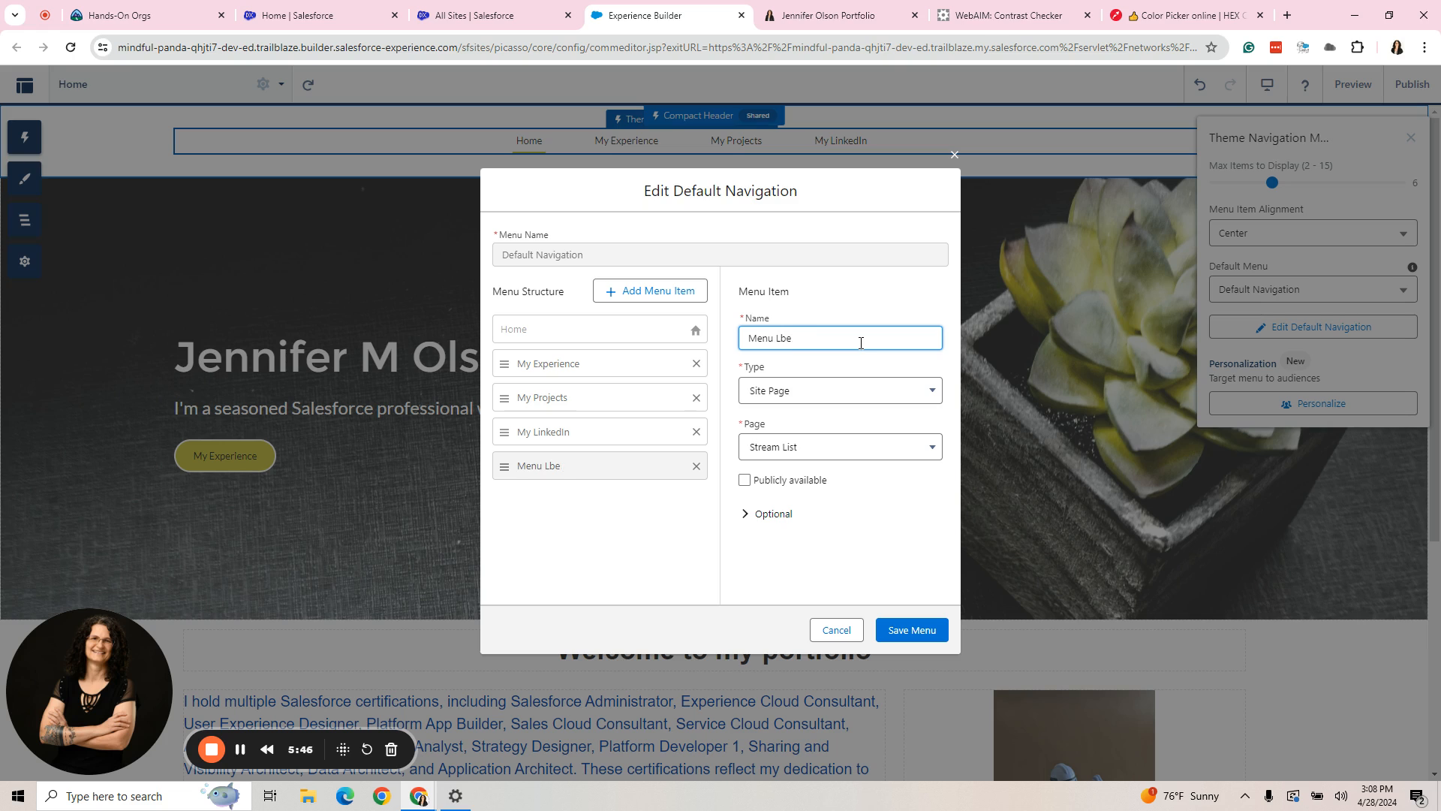
pyautogui.press('BackSpace')
pyautogui.press('BackSpace')
pyautogui.write('ab')
pyautogui.click(824, 388)
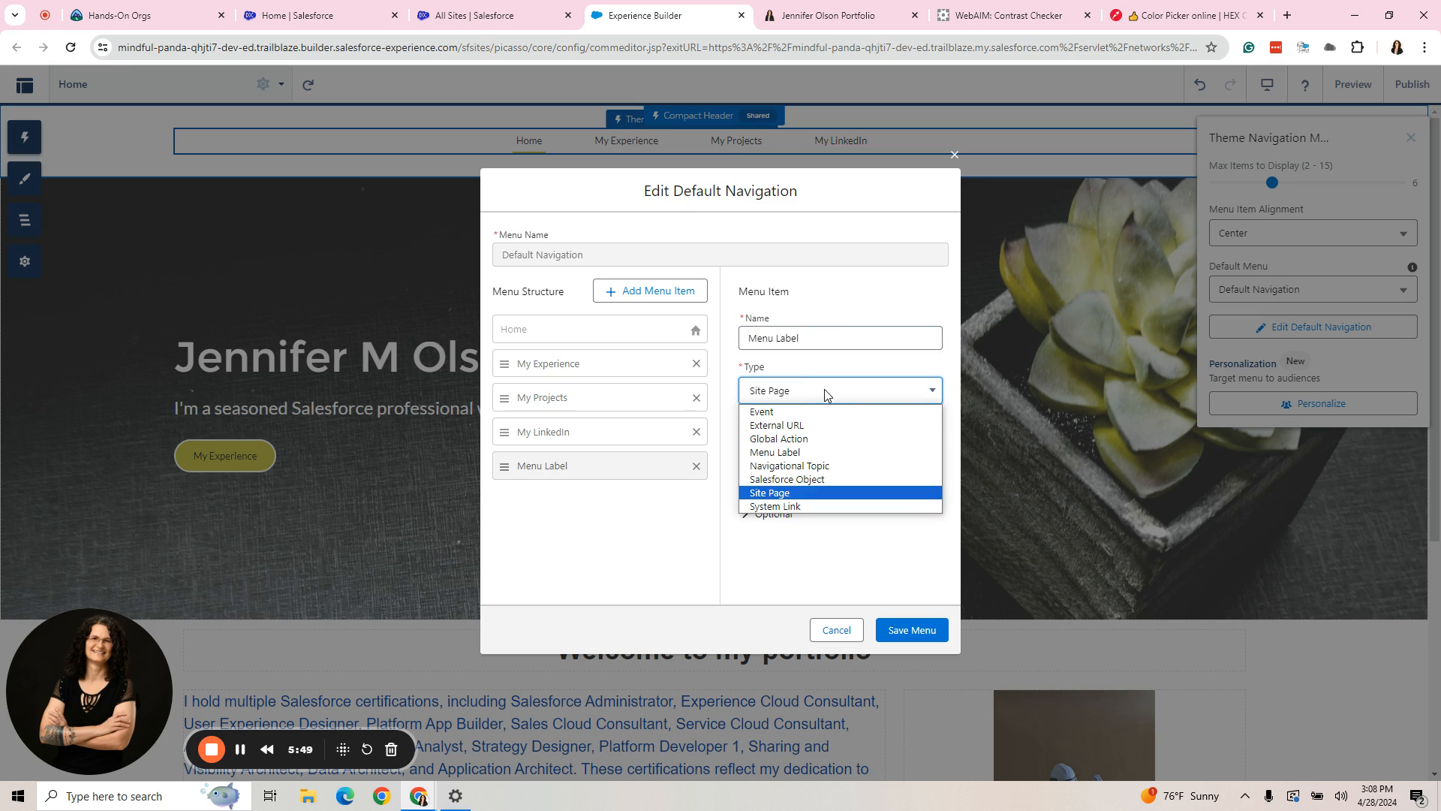
pyautogui.click(807, 453)
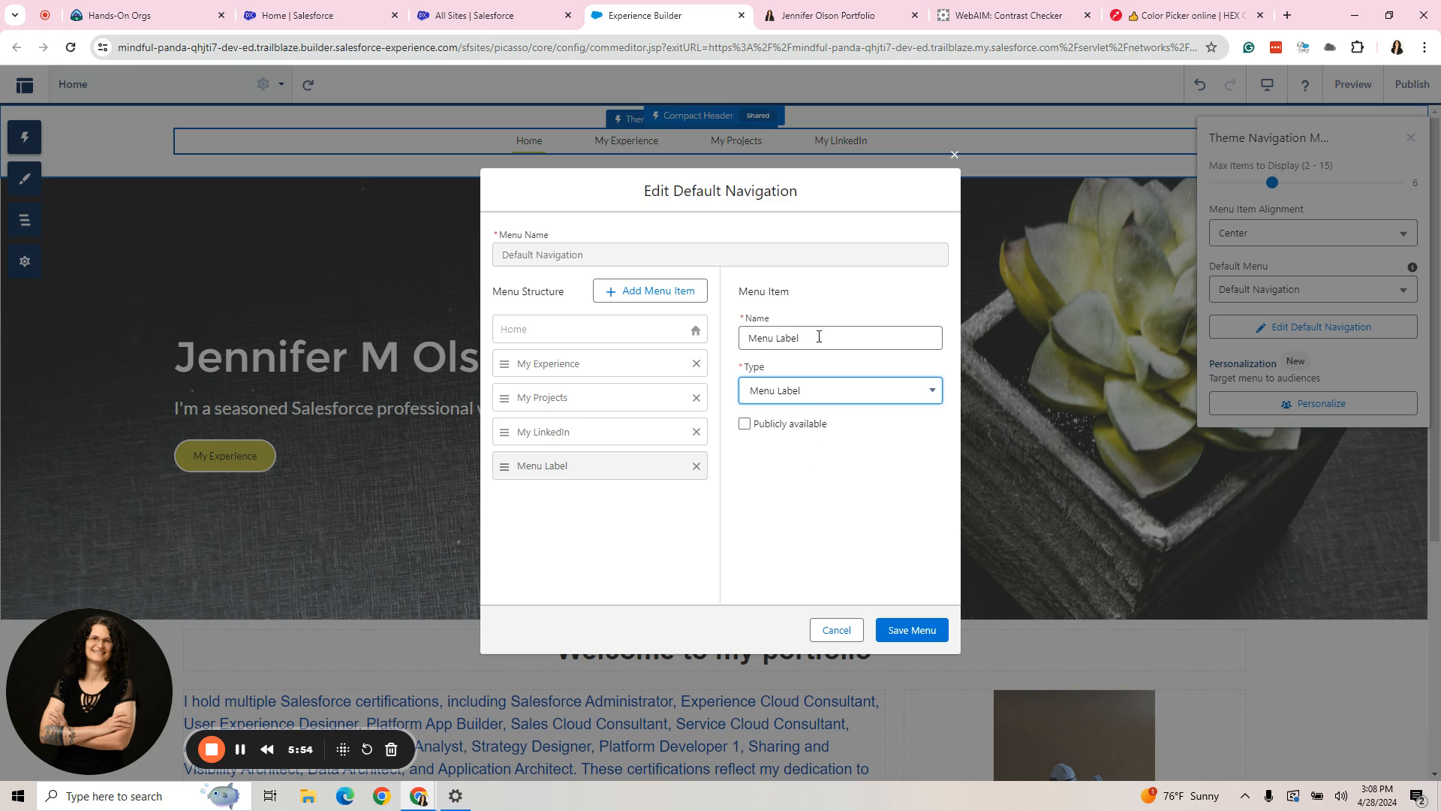
# - Remove the trial Menu Label item from the Default Navigation menu structure
pyautogui.click(817, 336)
pyautogui.moveTo(816, 336); pyautogui.dragTo(736, 341)
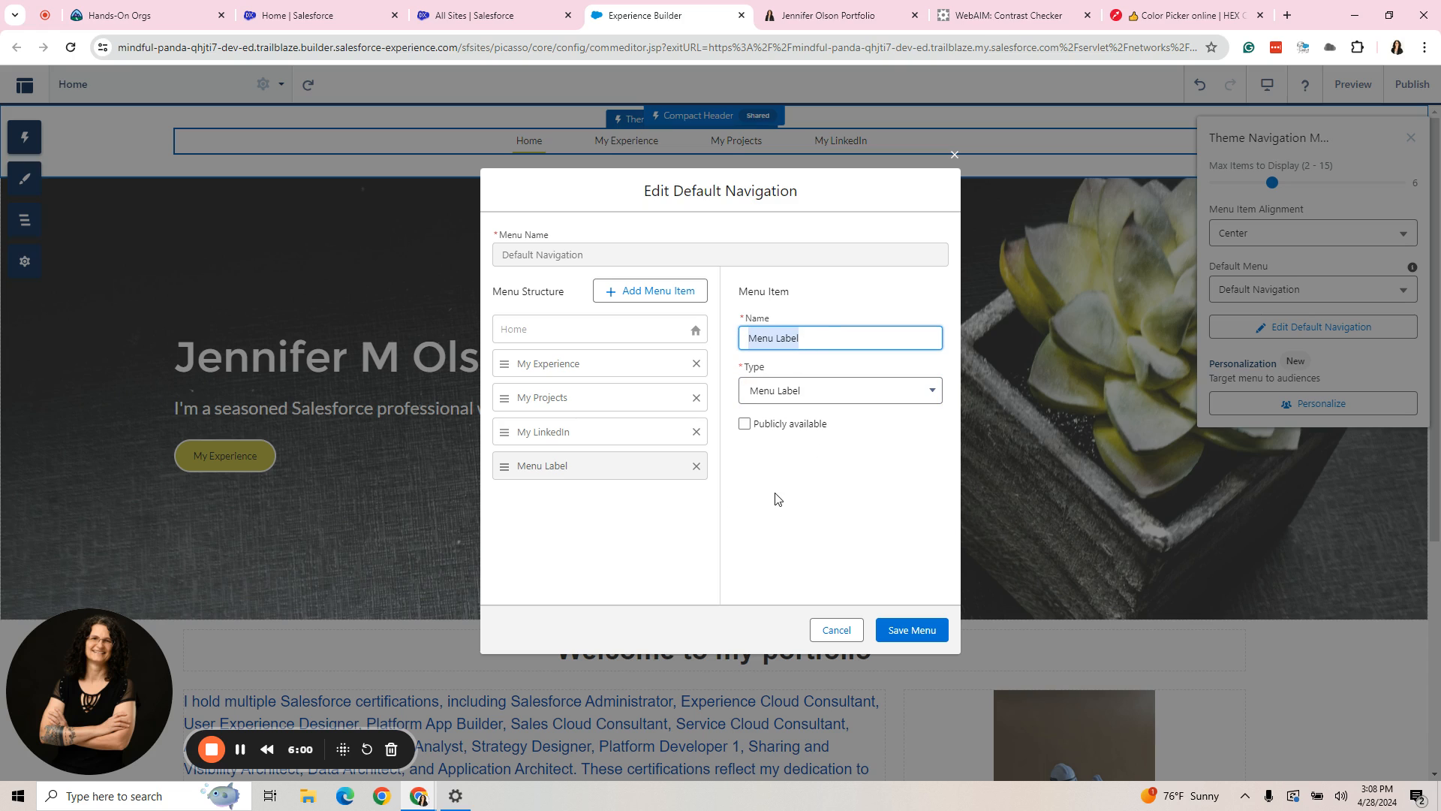
pyautogui.click(695, 466)
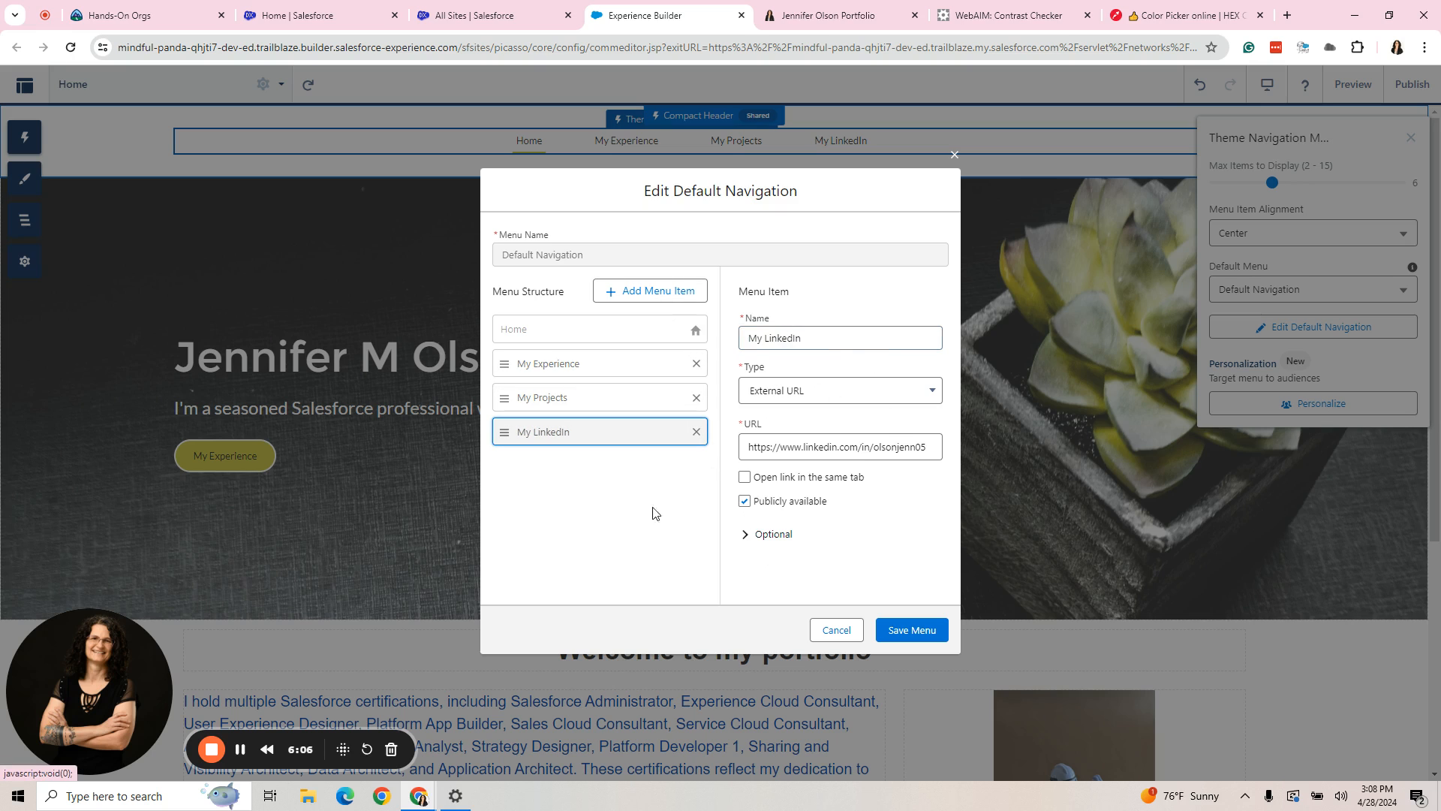
# - Add a publicly available item of type Menu Label named "My Professional Pursuits" and save the navigation menu
pyautogui.click(633, 290)
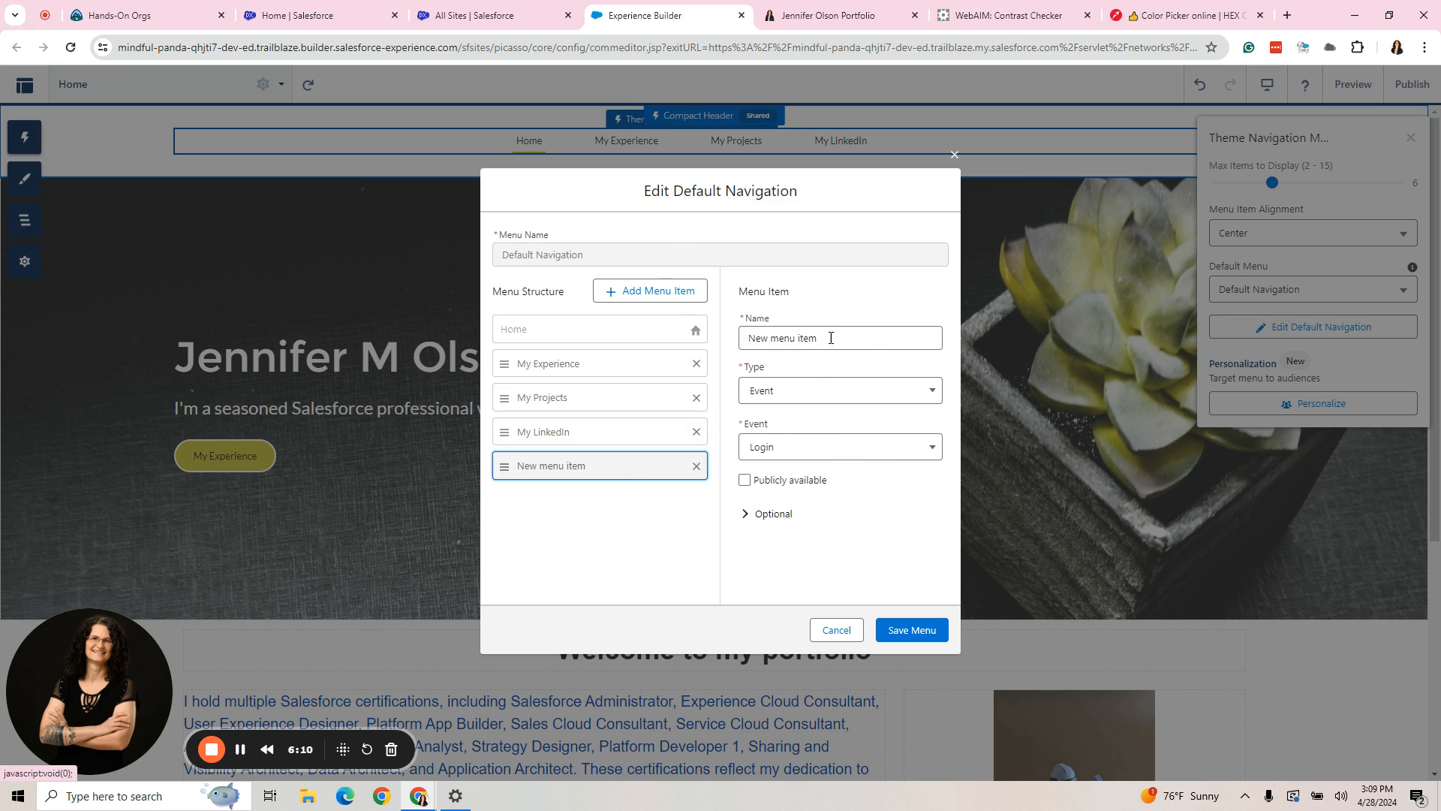
pyautogui.click(839, 390)
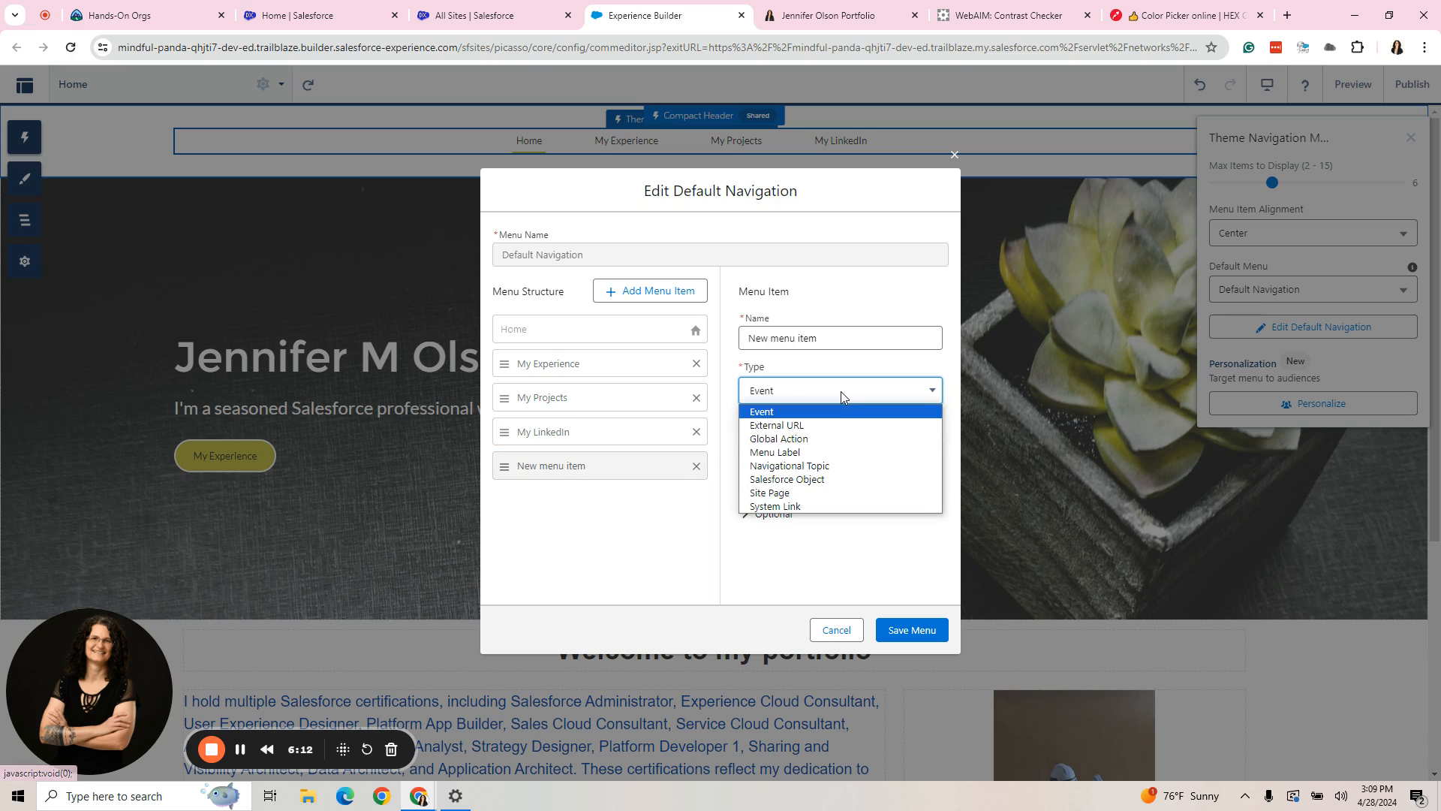
pyautogui.click(806, 454)
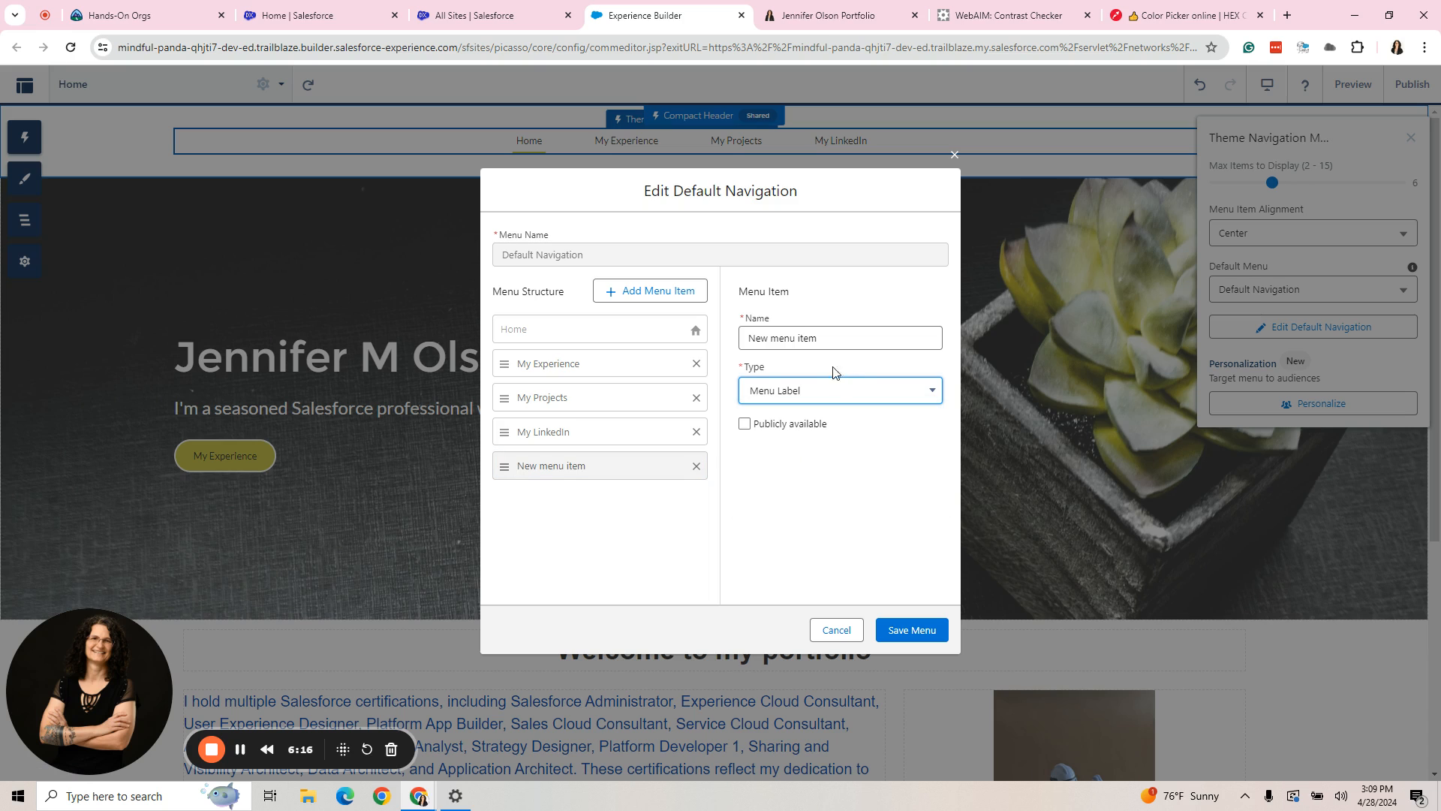
pyautogui.moveTo(833, 338); pyautogui.dragTo(748, 339)
pyautogui.write('M')
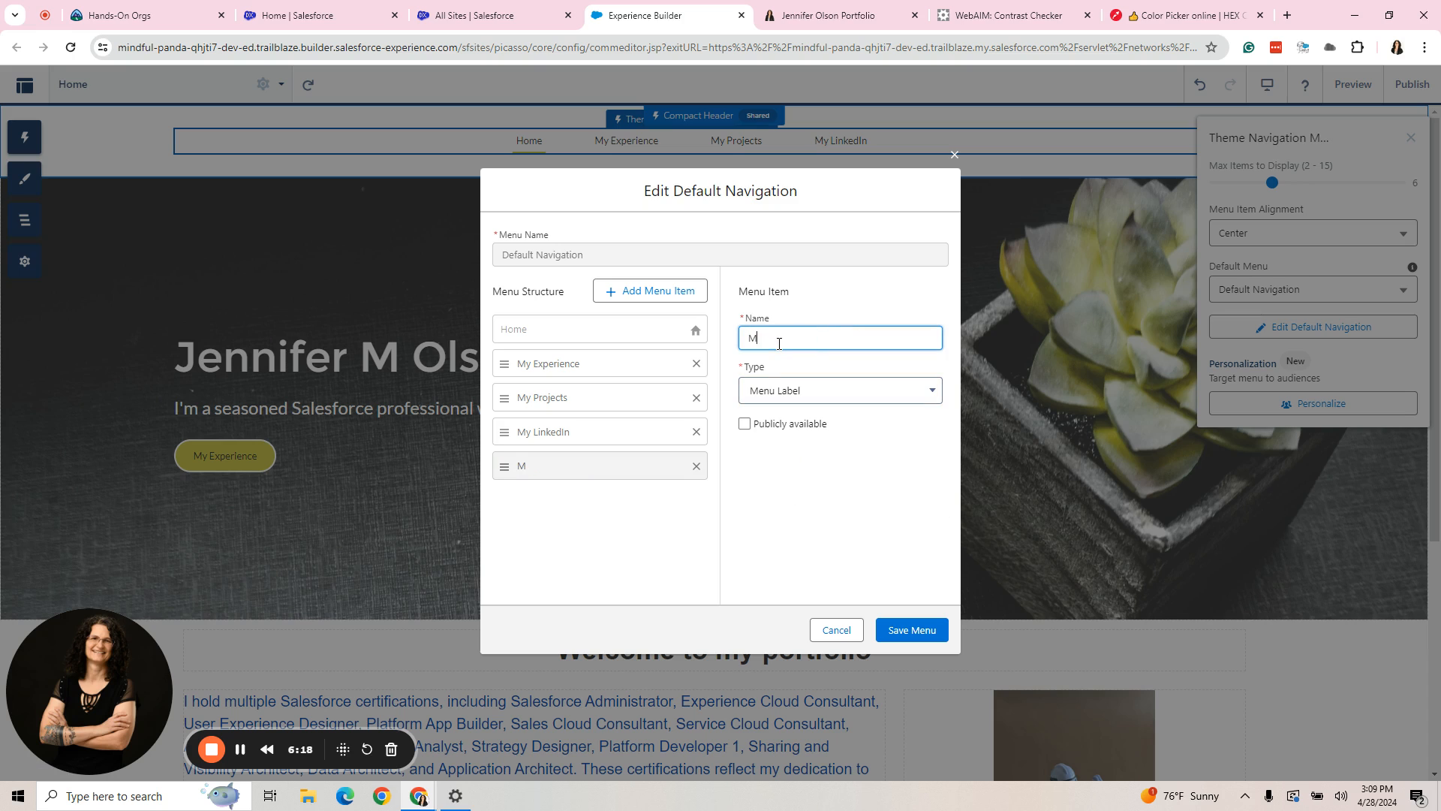
pyautogui.write('y Professional PUr')
pyautogui.press('BackSpace')
pyautogui.write('ursuits')
pyautogui.click(744, 423)
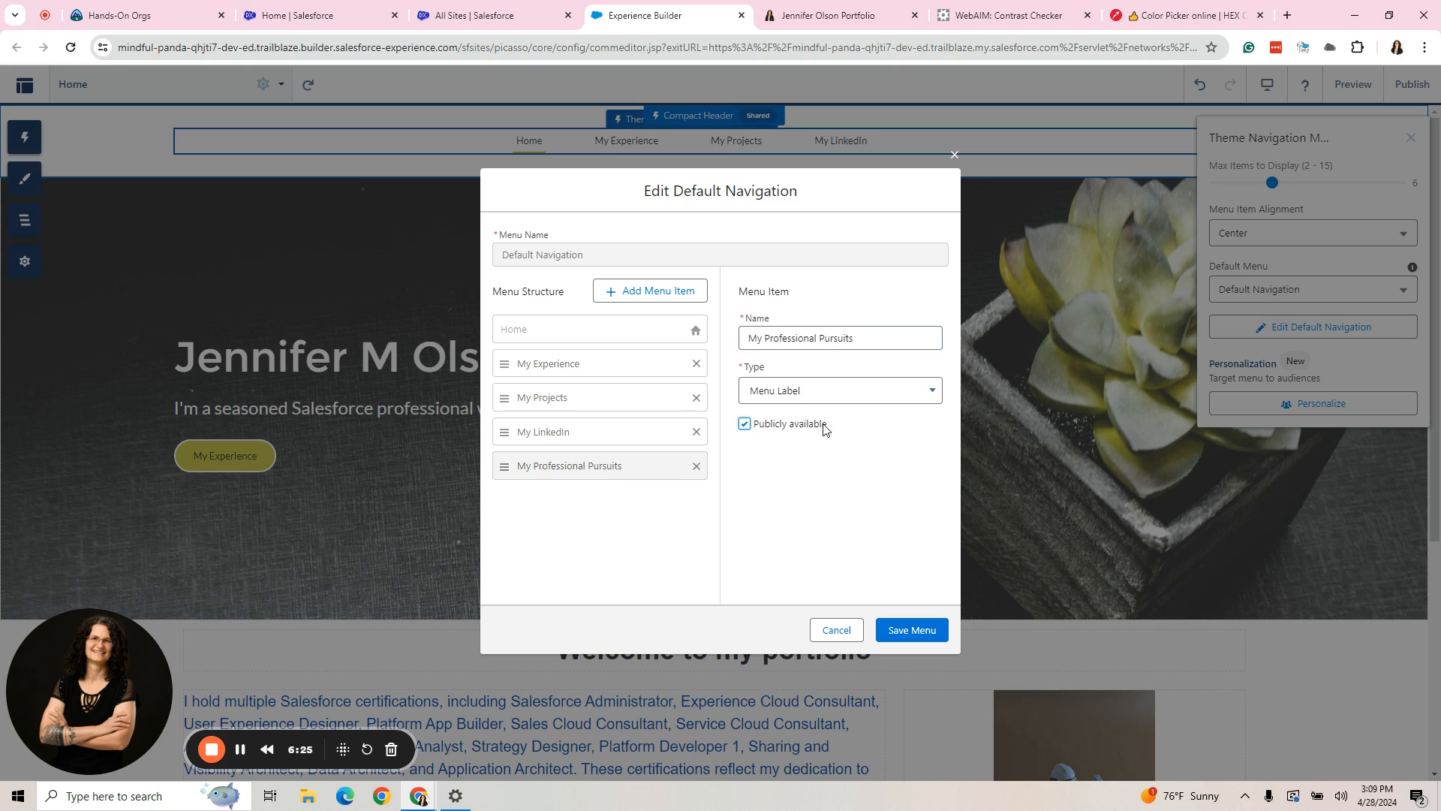
pyautogui.click(917, 629)
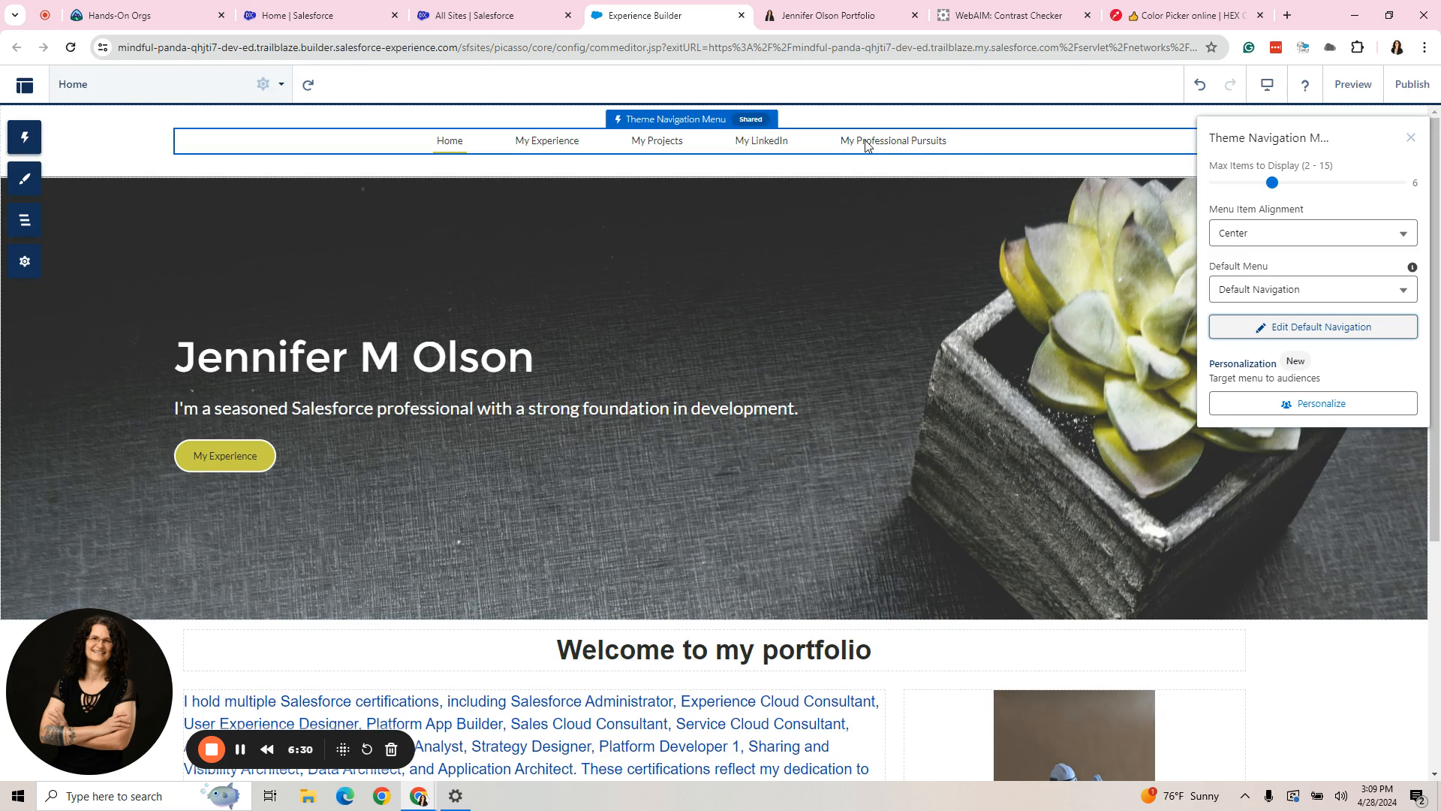
# - Nest My LinkedIn as a subitem of My Professional Pursuits in the Default Navigation menu and save it
pyautogui.click(1253, 335)
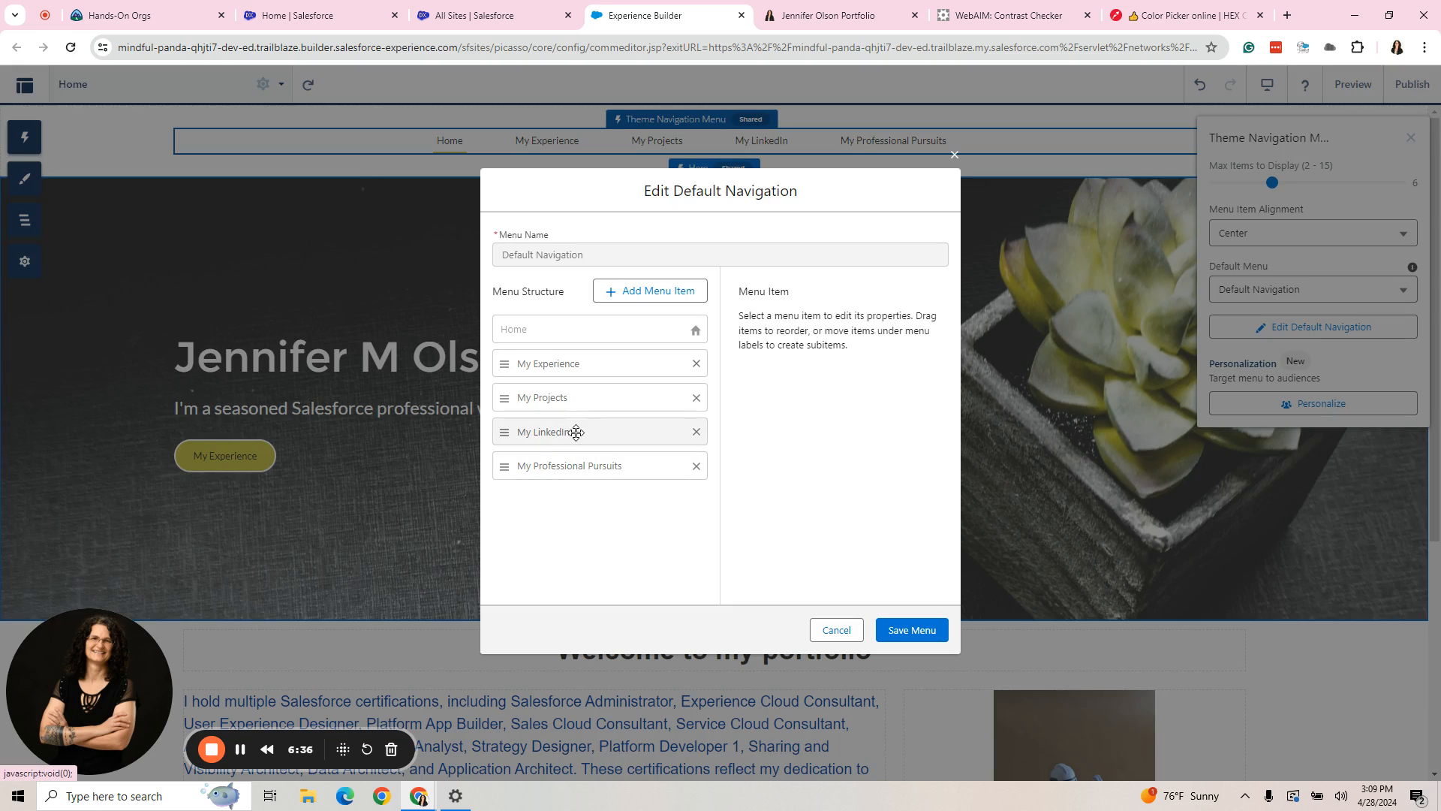
pyautogui.moveTo(582, 432); pyautogui.dragTo(598, 459)
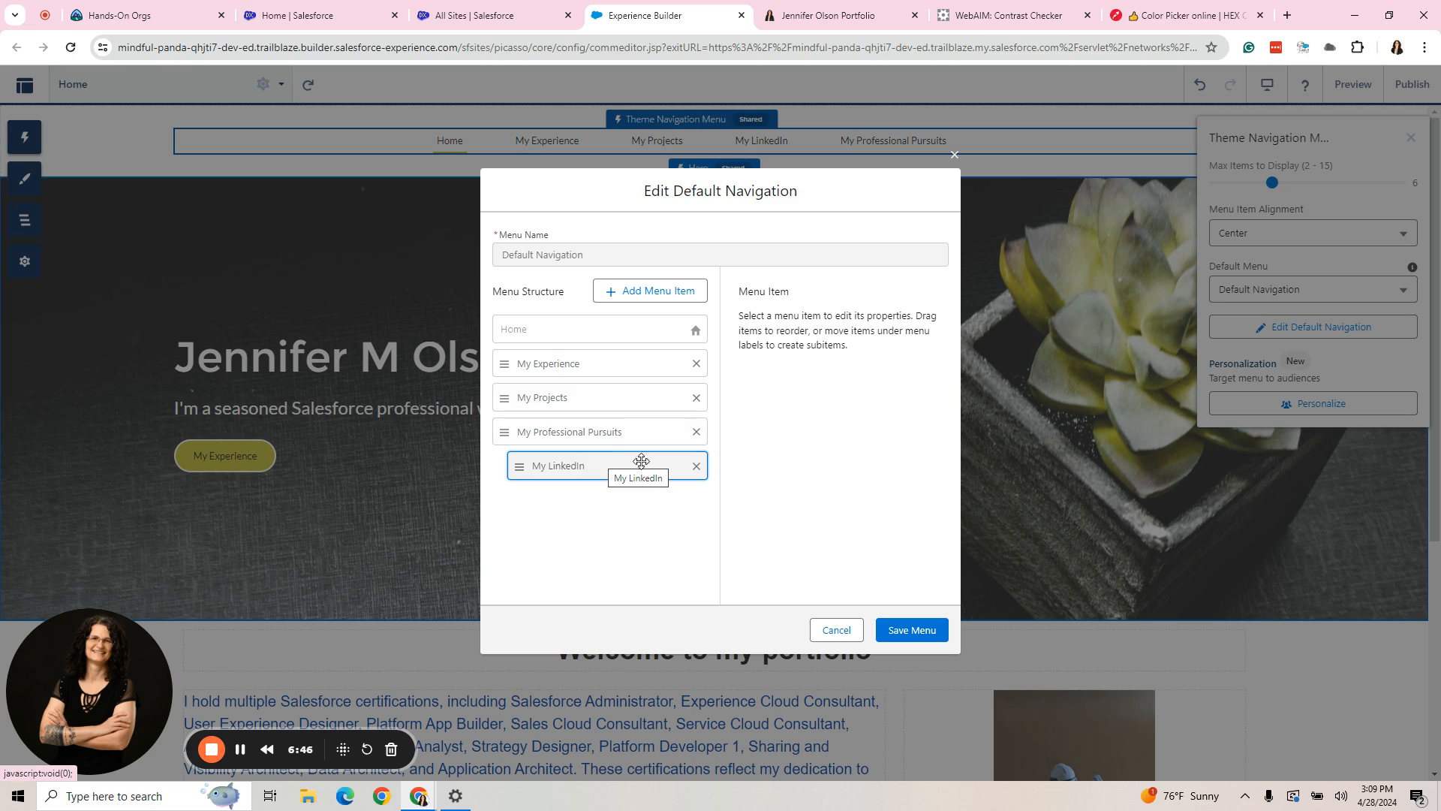
pyautogui.click(915, 631)
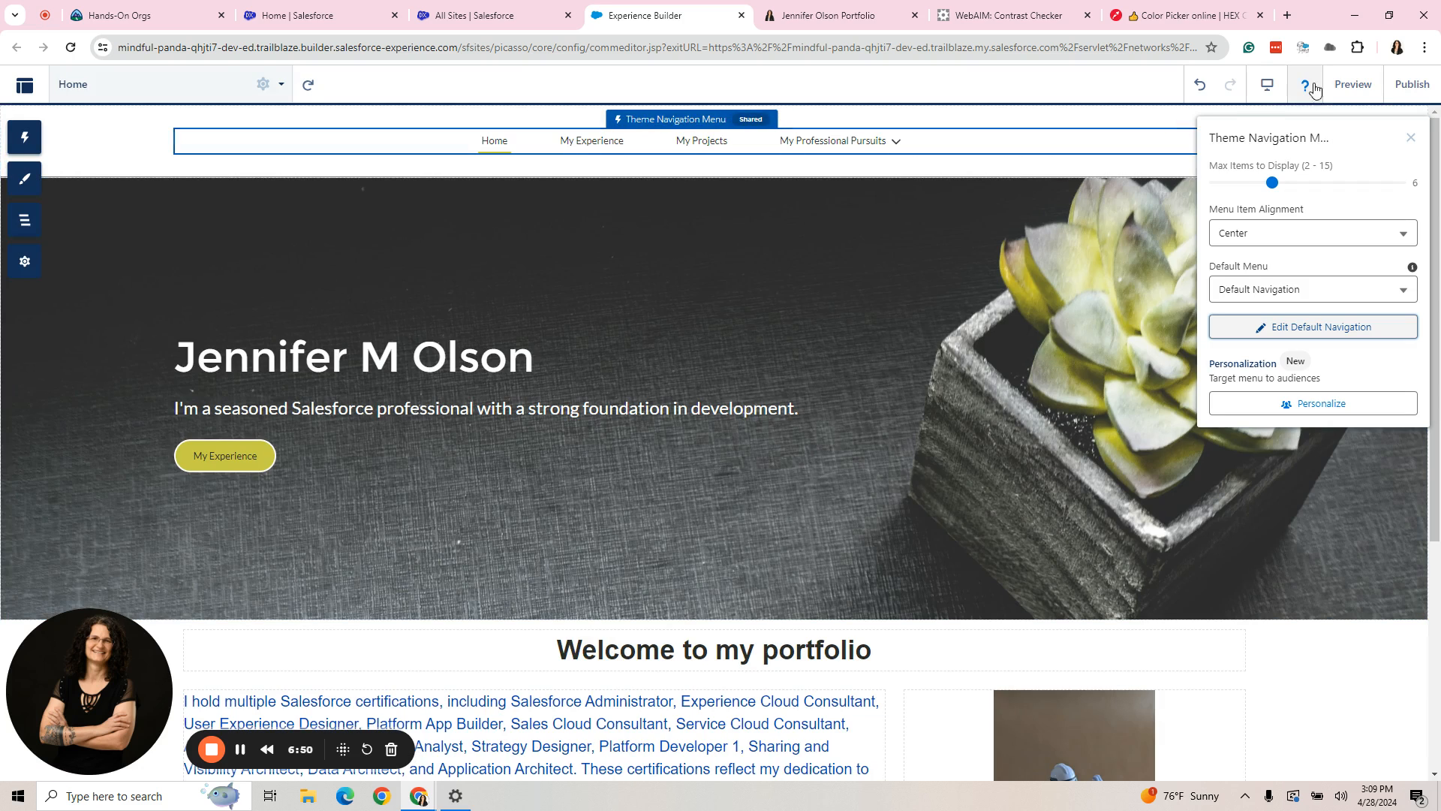
# - Preview the site, expand the My Professional Pursuits submenu to check its contents, and return to the builder
pyautogui.click(1353, 84)
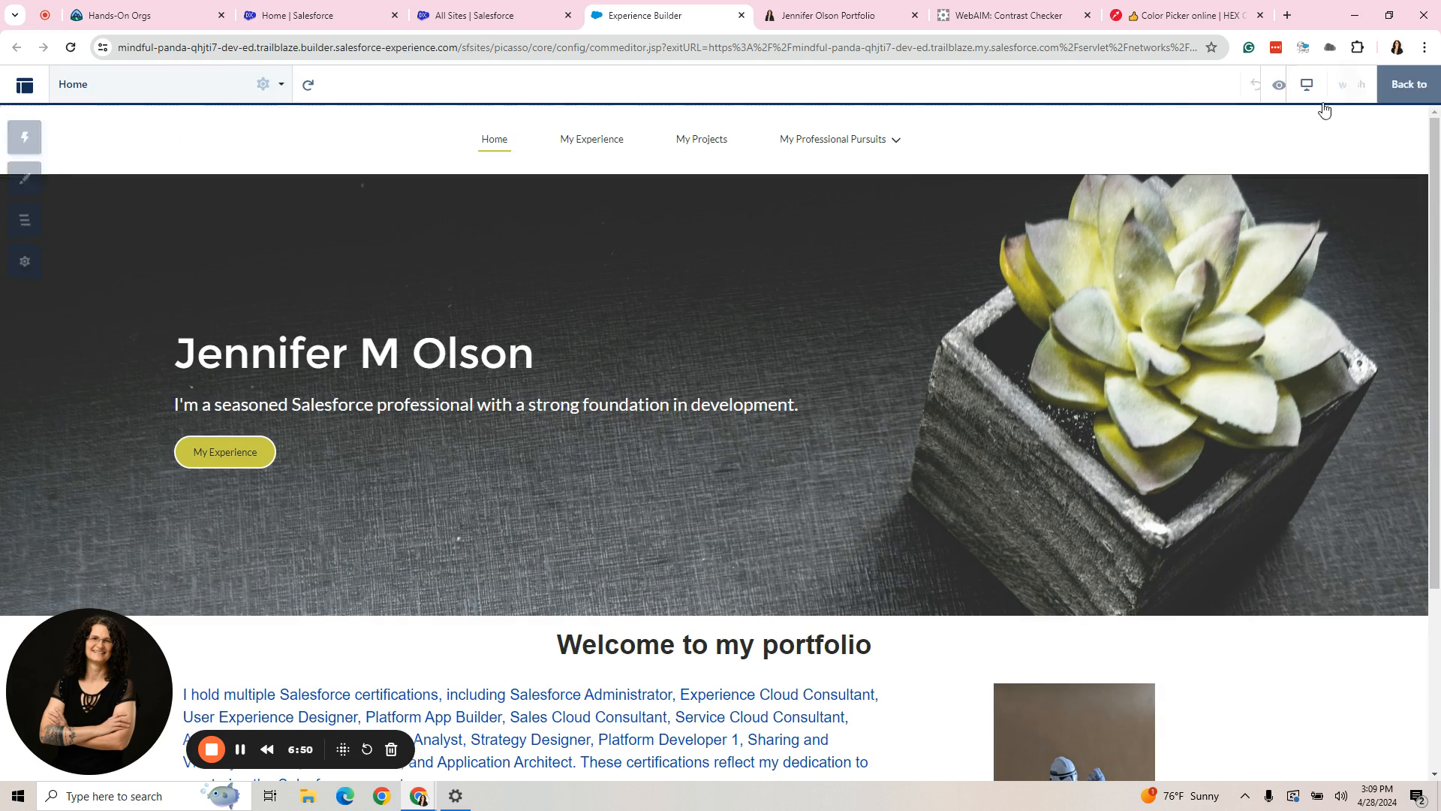
pyautogui.click(897, 148)
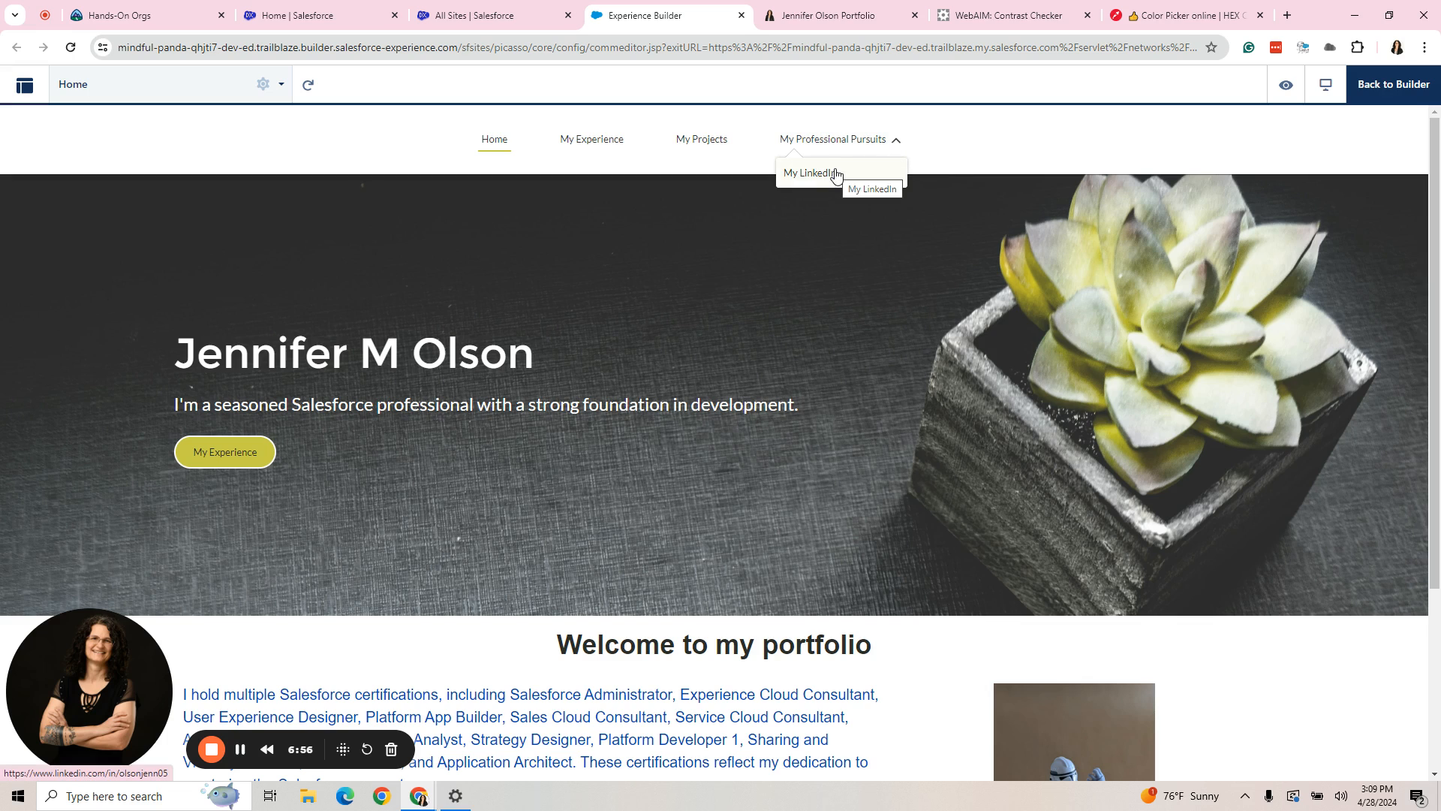
pyautogui.click(1366, 86)
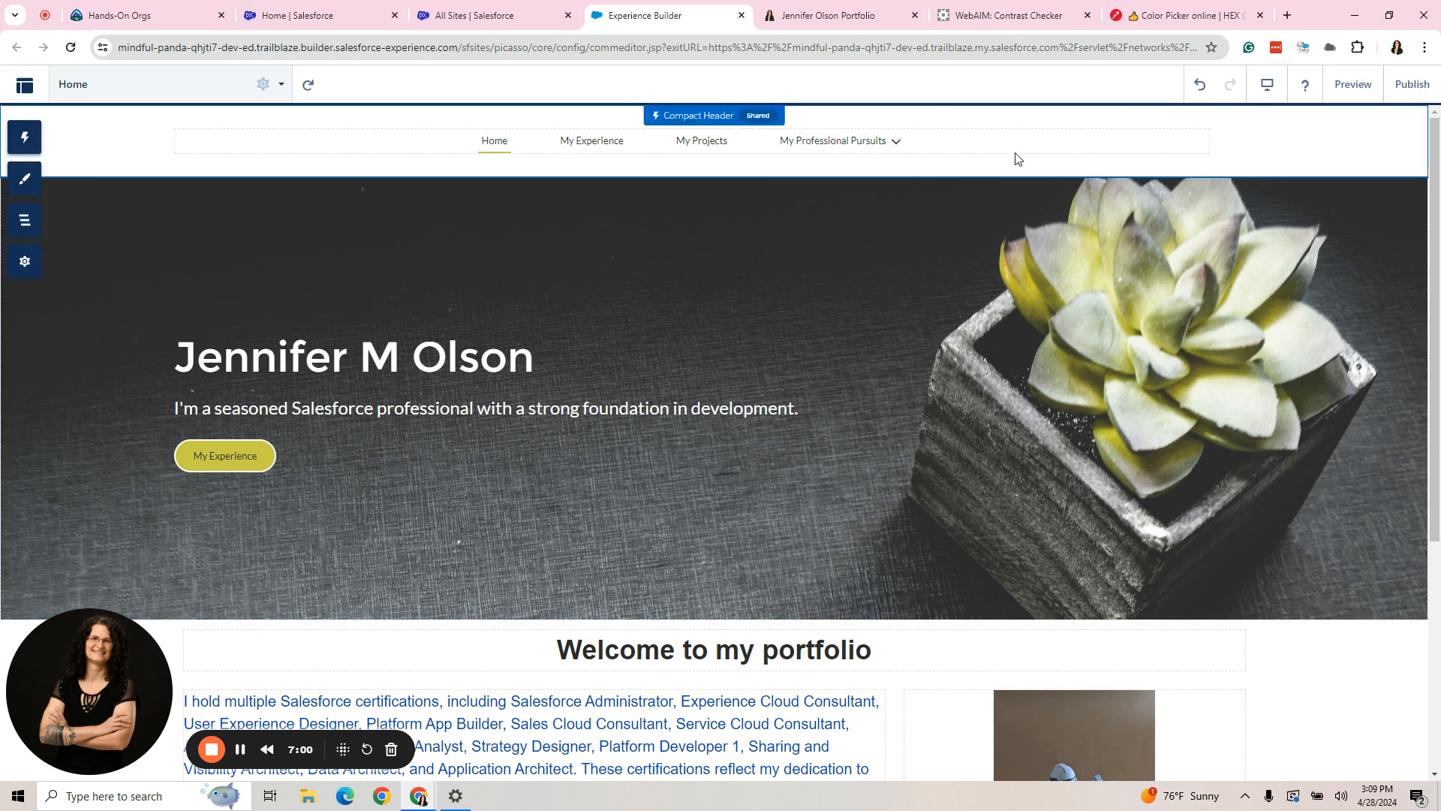
# - Switch to the existing portfolio site and examine the items under its More menu
pyautogui.click(836, 15)
pyautogui.scroll(15, 923, 358)
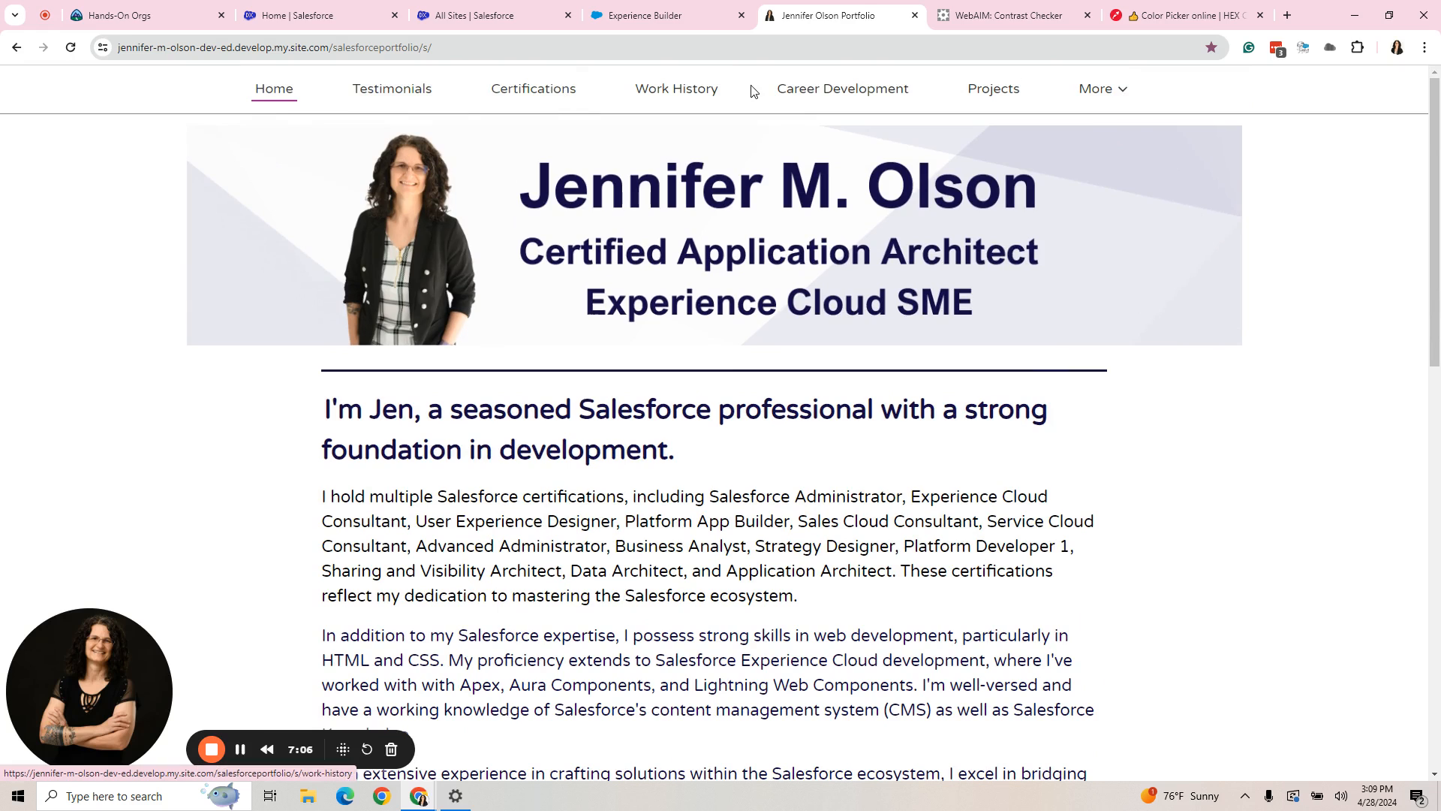
pyautogui.click(1100, 90)
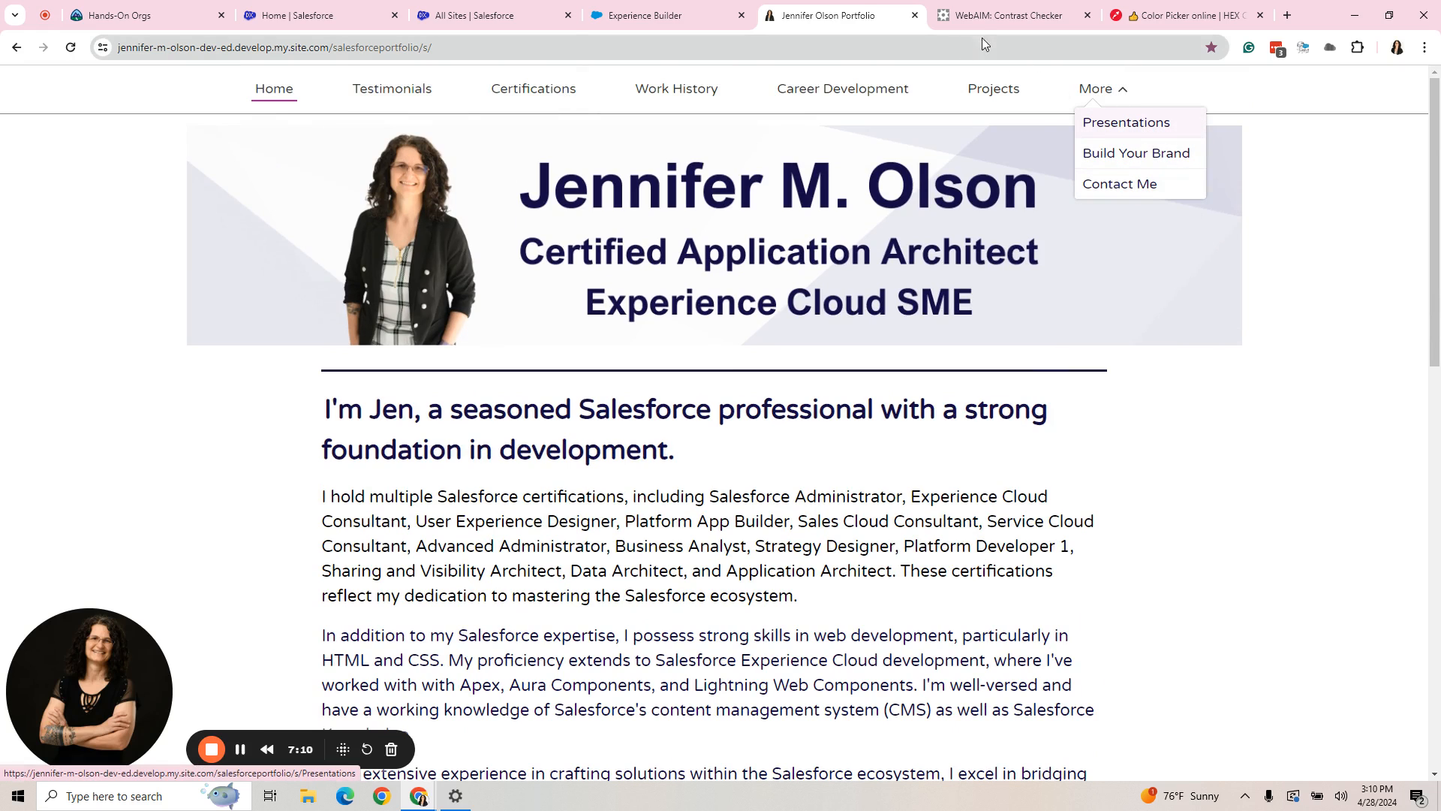
# - Back in Experience Builder, nest My Projects and My Experience under My Professional Pursuits after My LinkedIn, and save the navigation menu
pyautogui.click(641, 17)
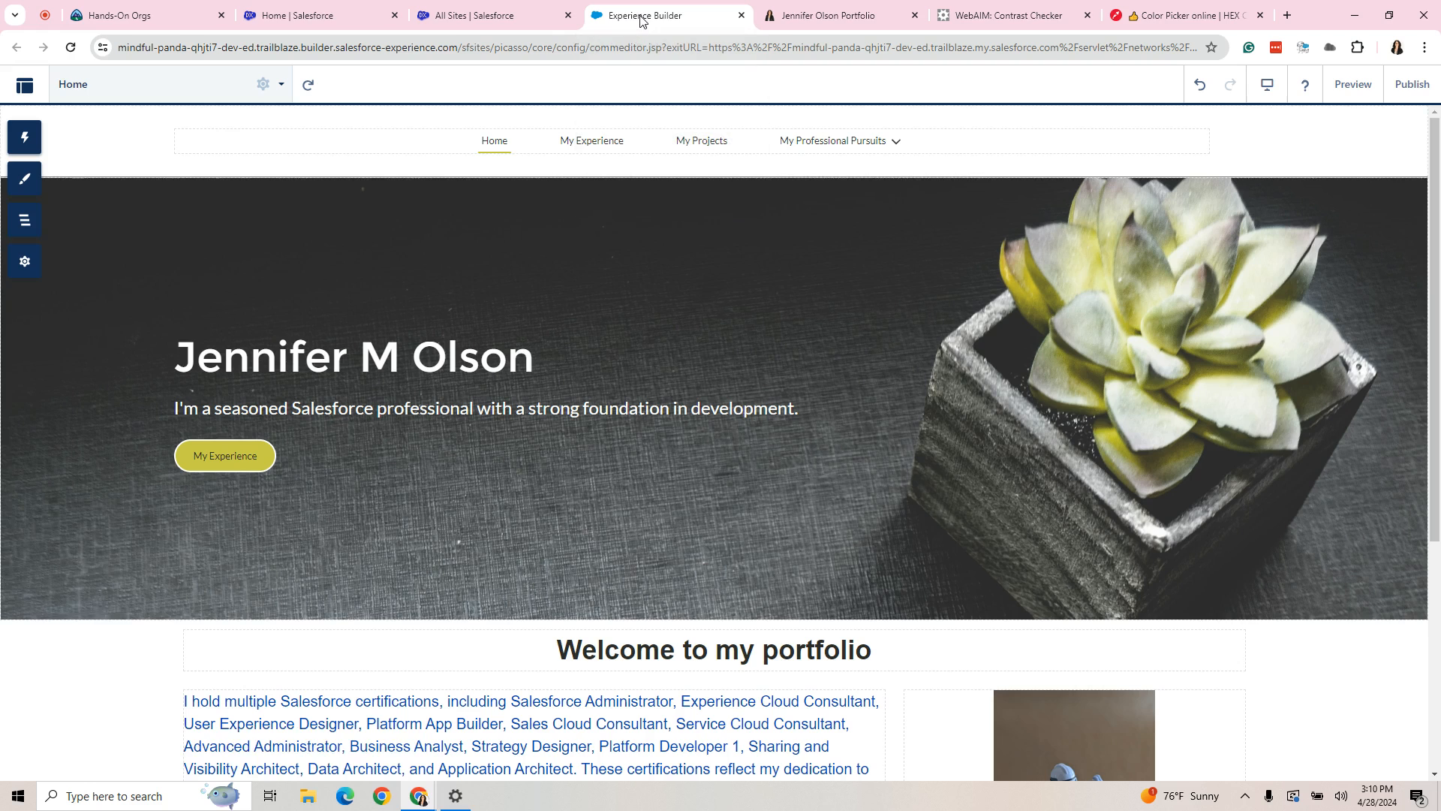
pyautogui.click(929, 143)
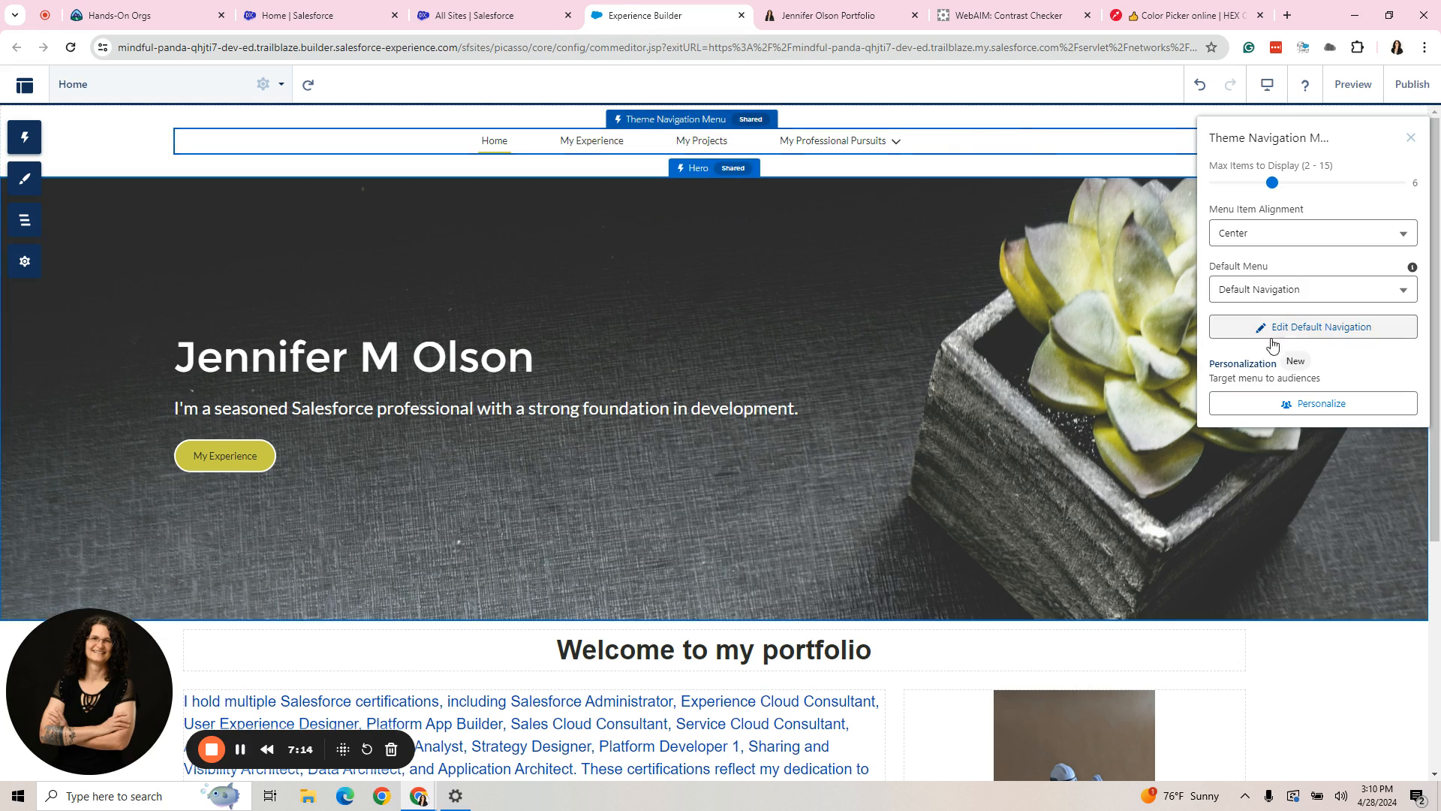
pyautogui.click(1315, 327)
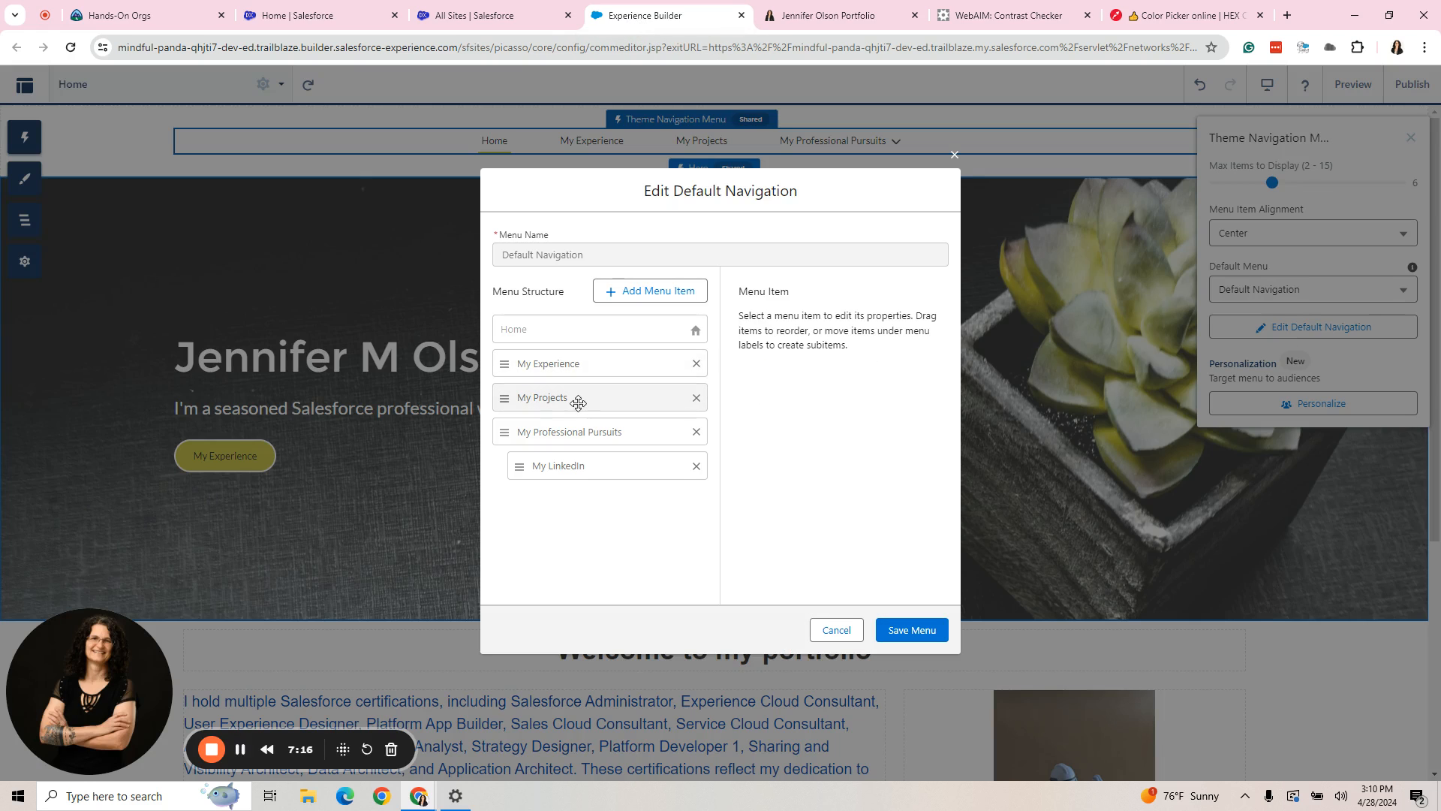
pyautogui.moveTo(580, 403); pyautogui.dragTo(562, 464)
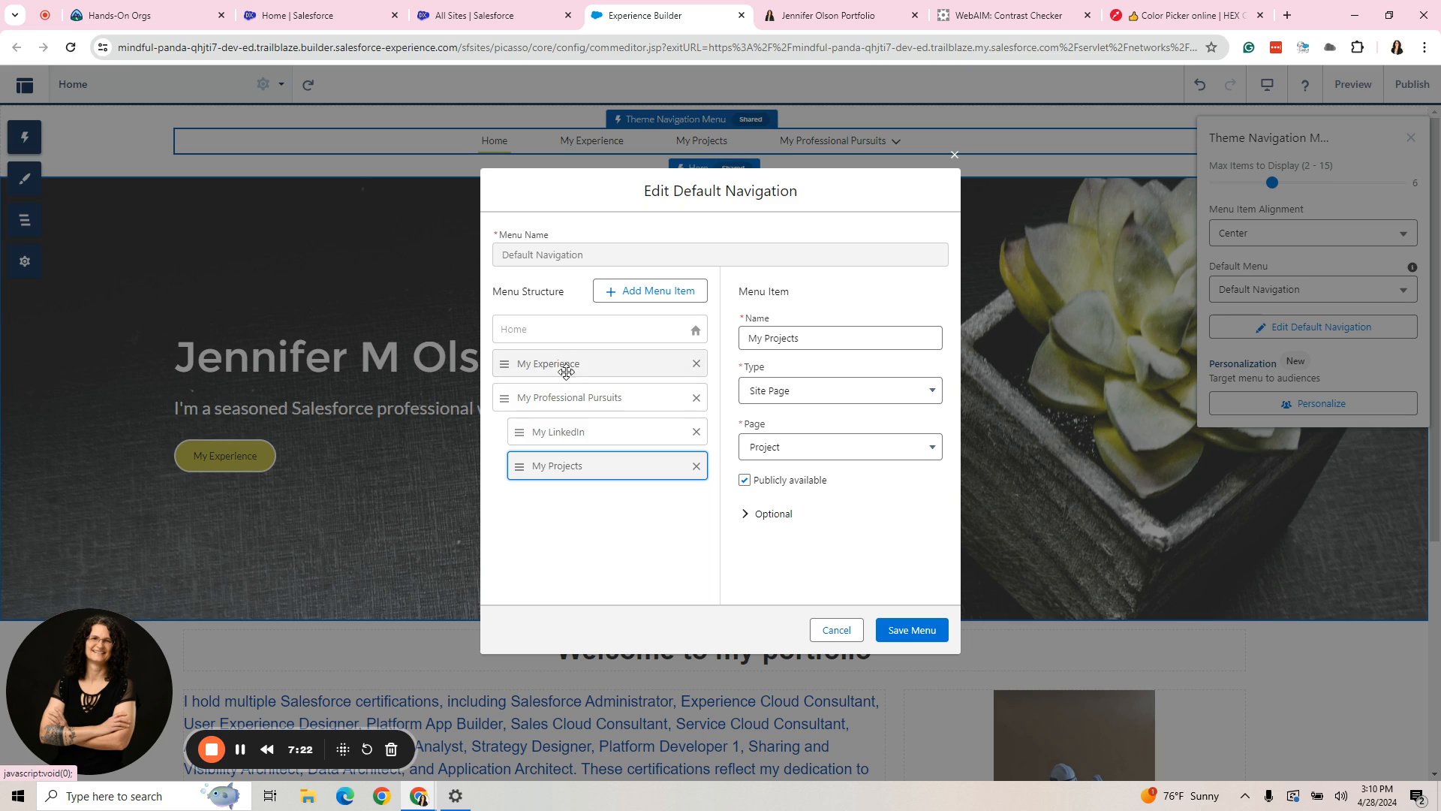
pyautogui.moveTo(565, 363); pyautogui.dragTo(593, 470)
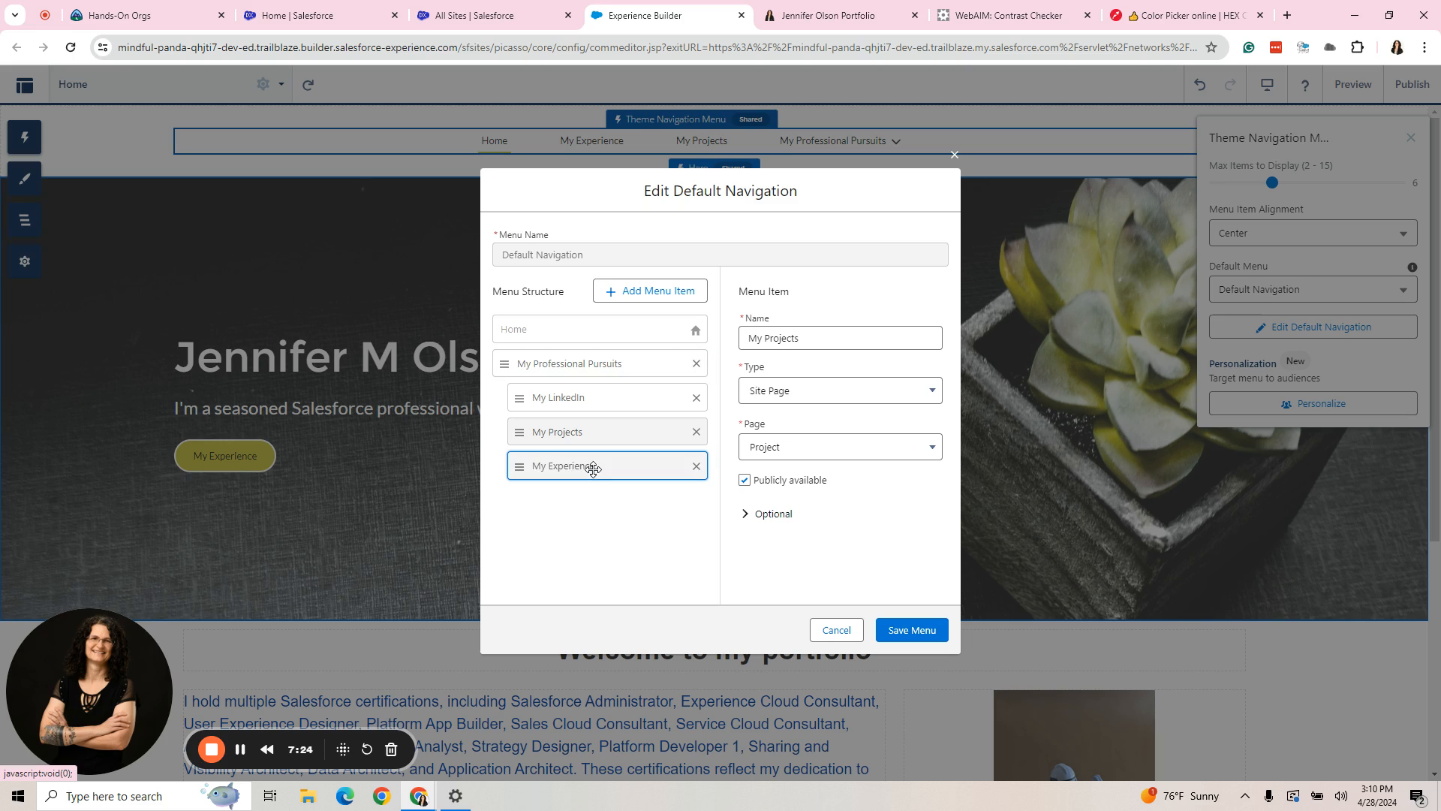
pyautogui.click(920, 631)
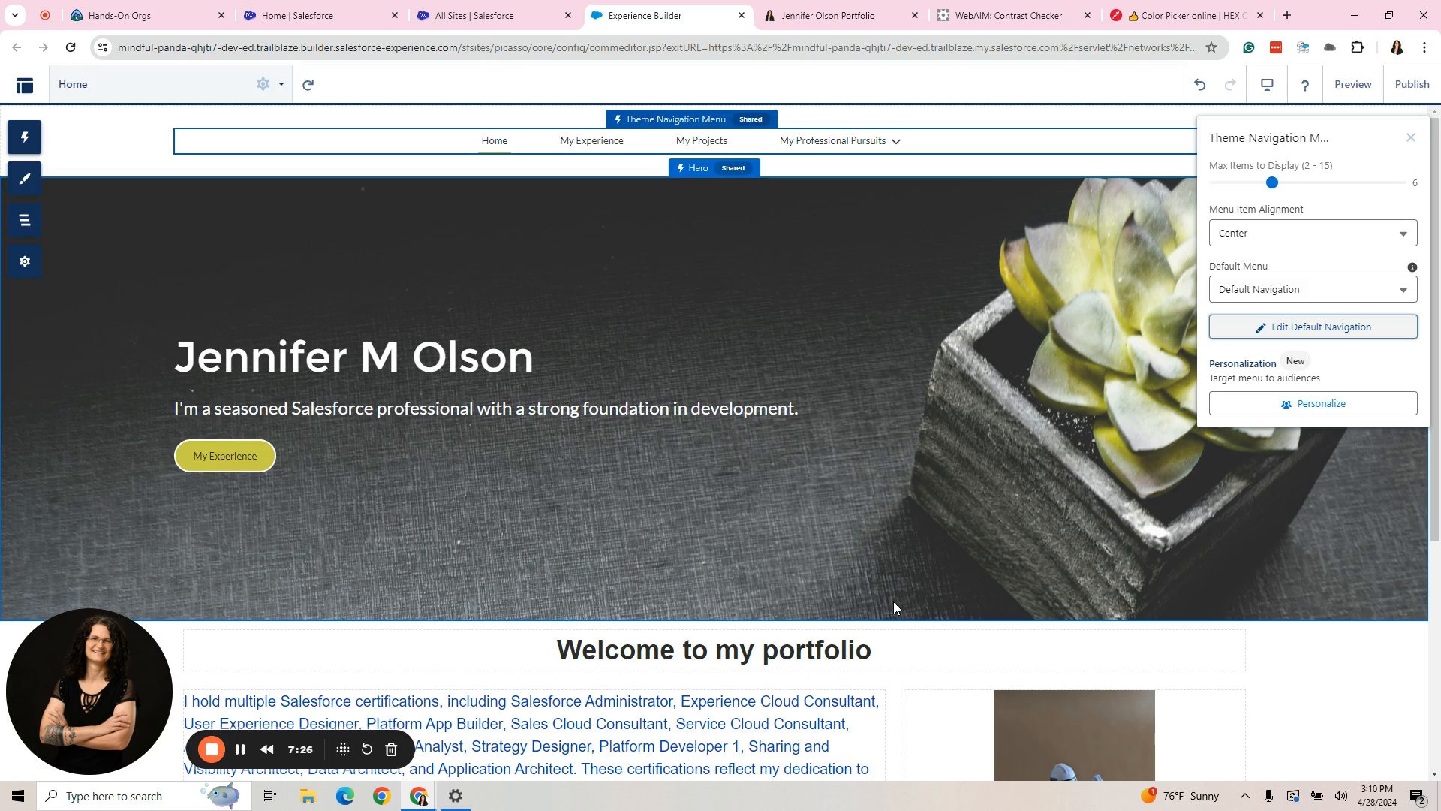
# - Preview the site, expand and collapse the My Professional Pursuits submenu to check its items, and return to the builder
pyautogui.click(1353, 84)
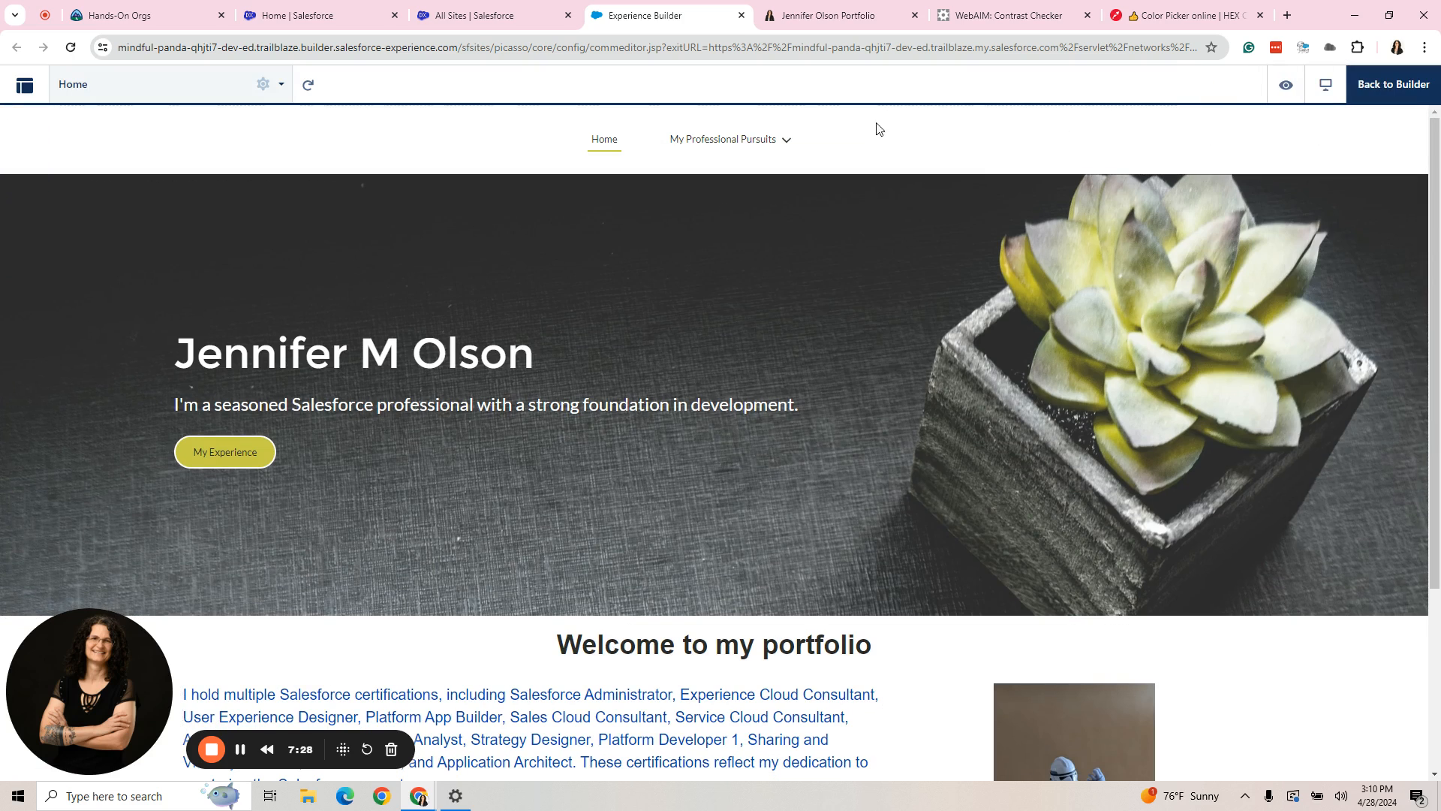
pyautogui.click(694, 146)
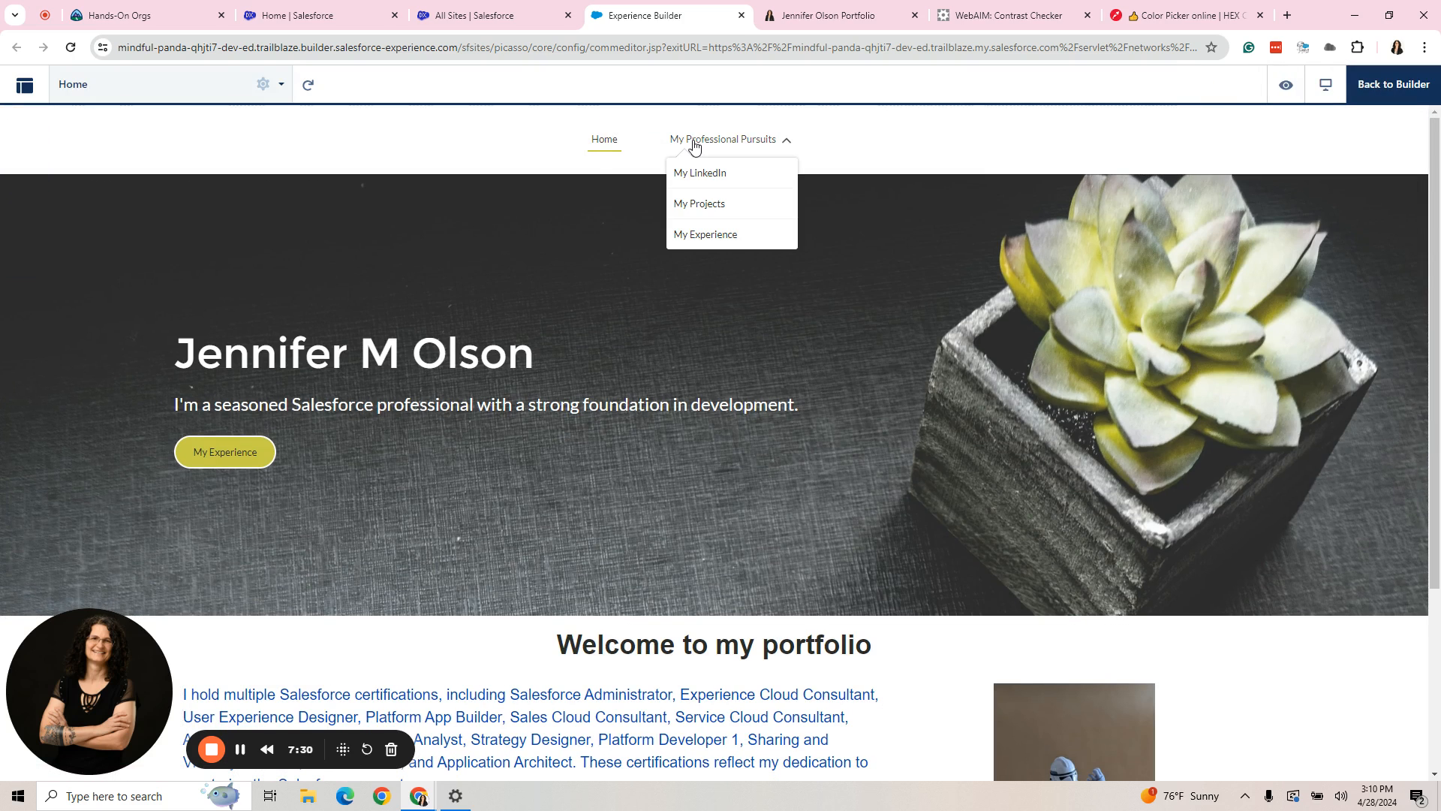
pyautogui.click(691, 144)
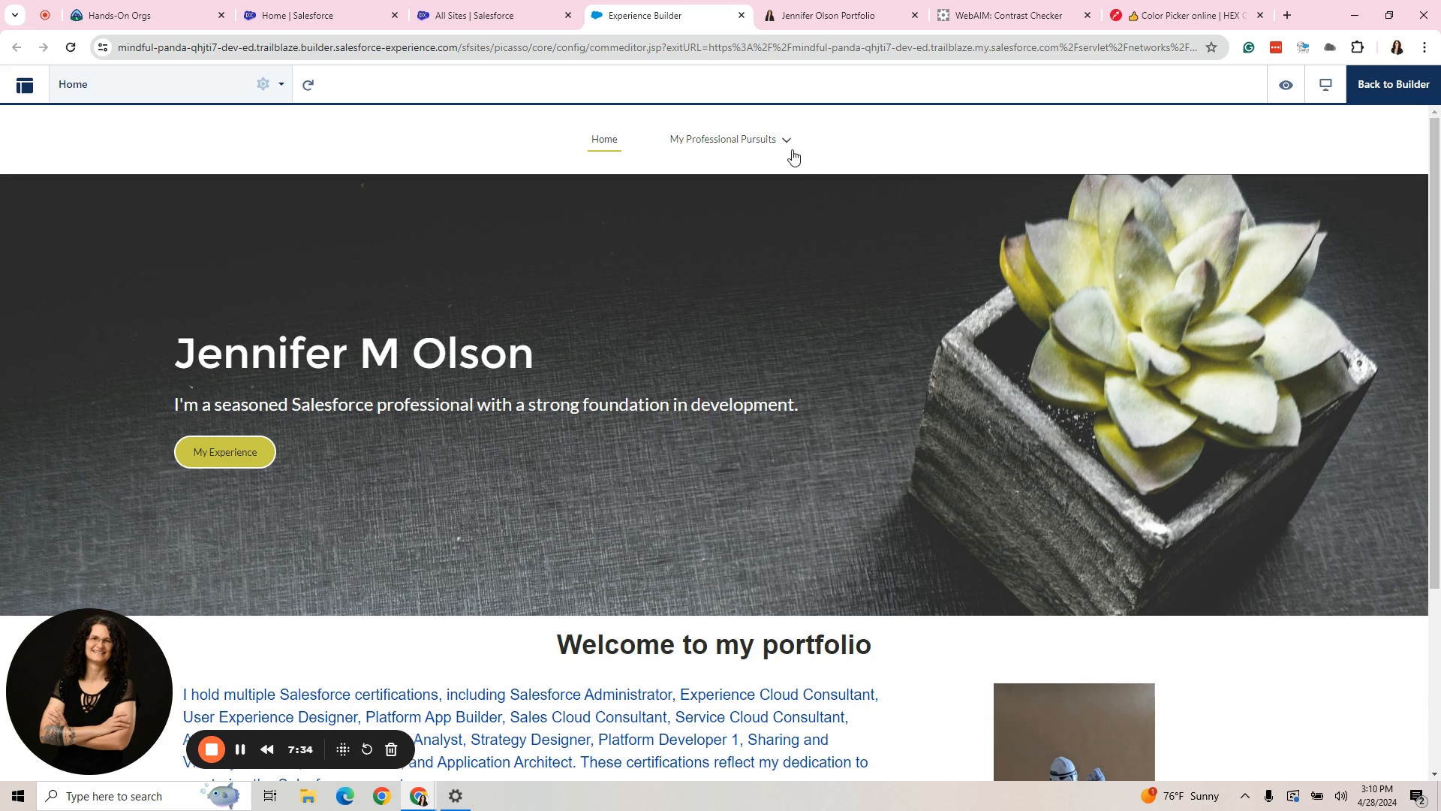
pyautogui.click(1390, 94)
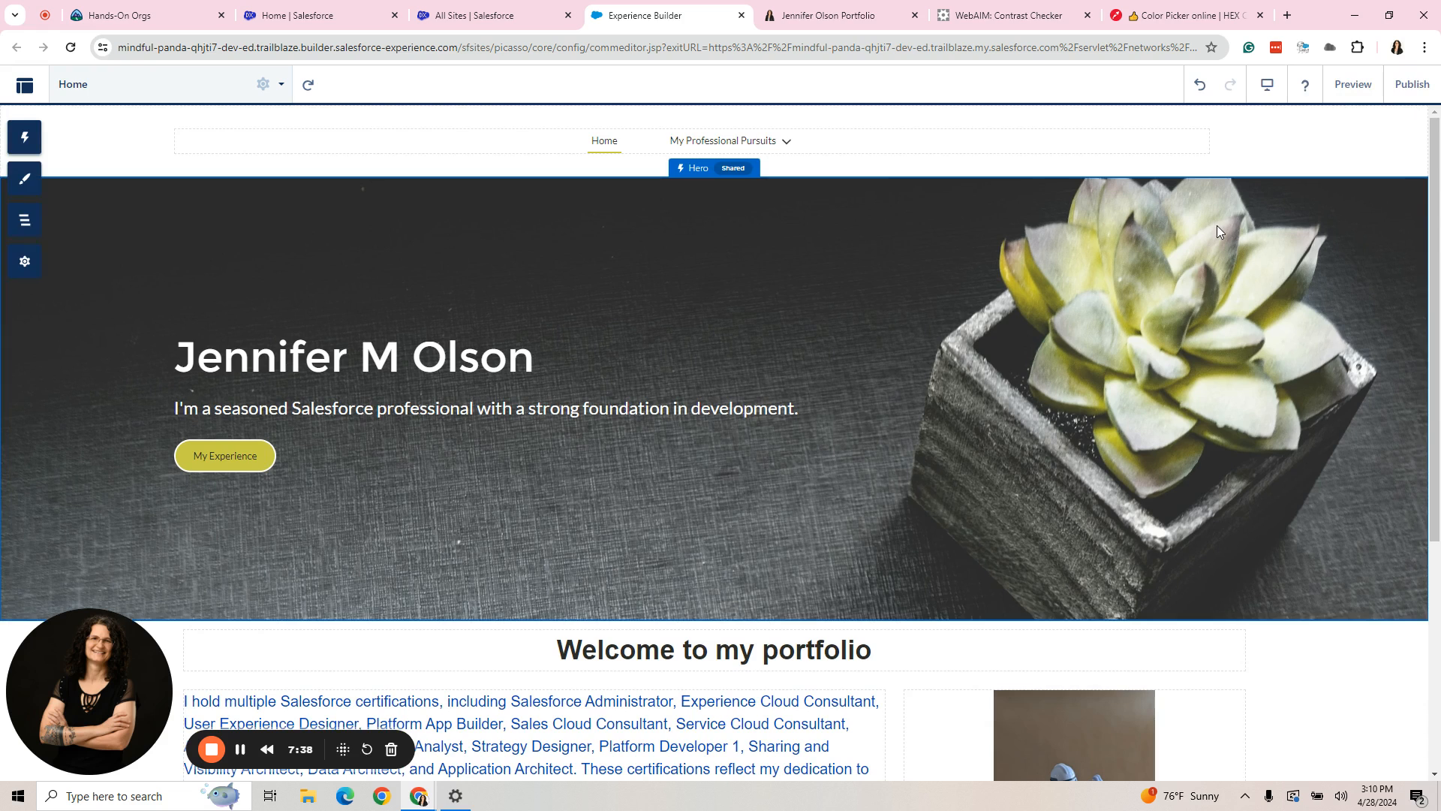
# - Publish the site changes and dismiss the publishing confirmation
pyautogui.click(1412, 85)
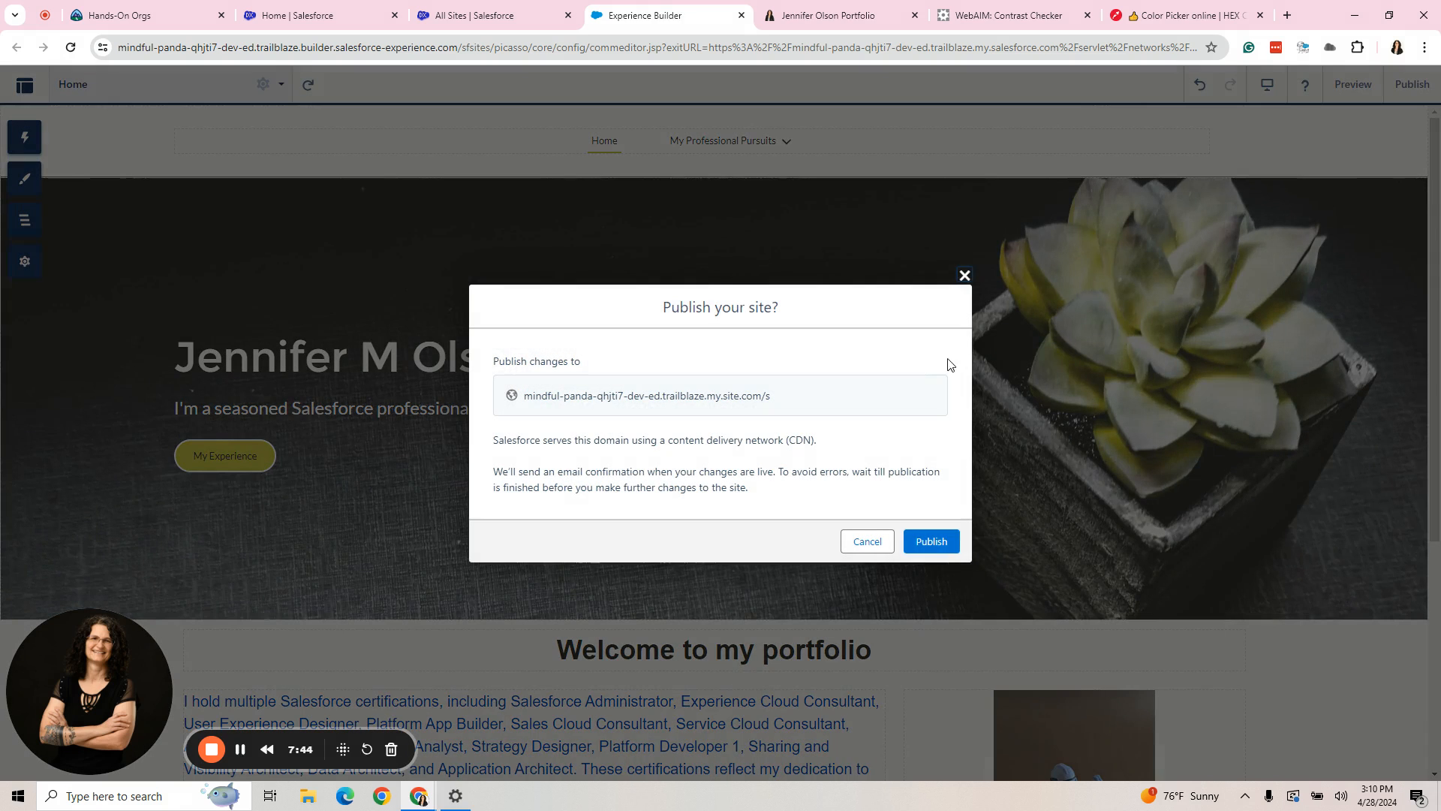
pyautogui.click(931, 541)
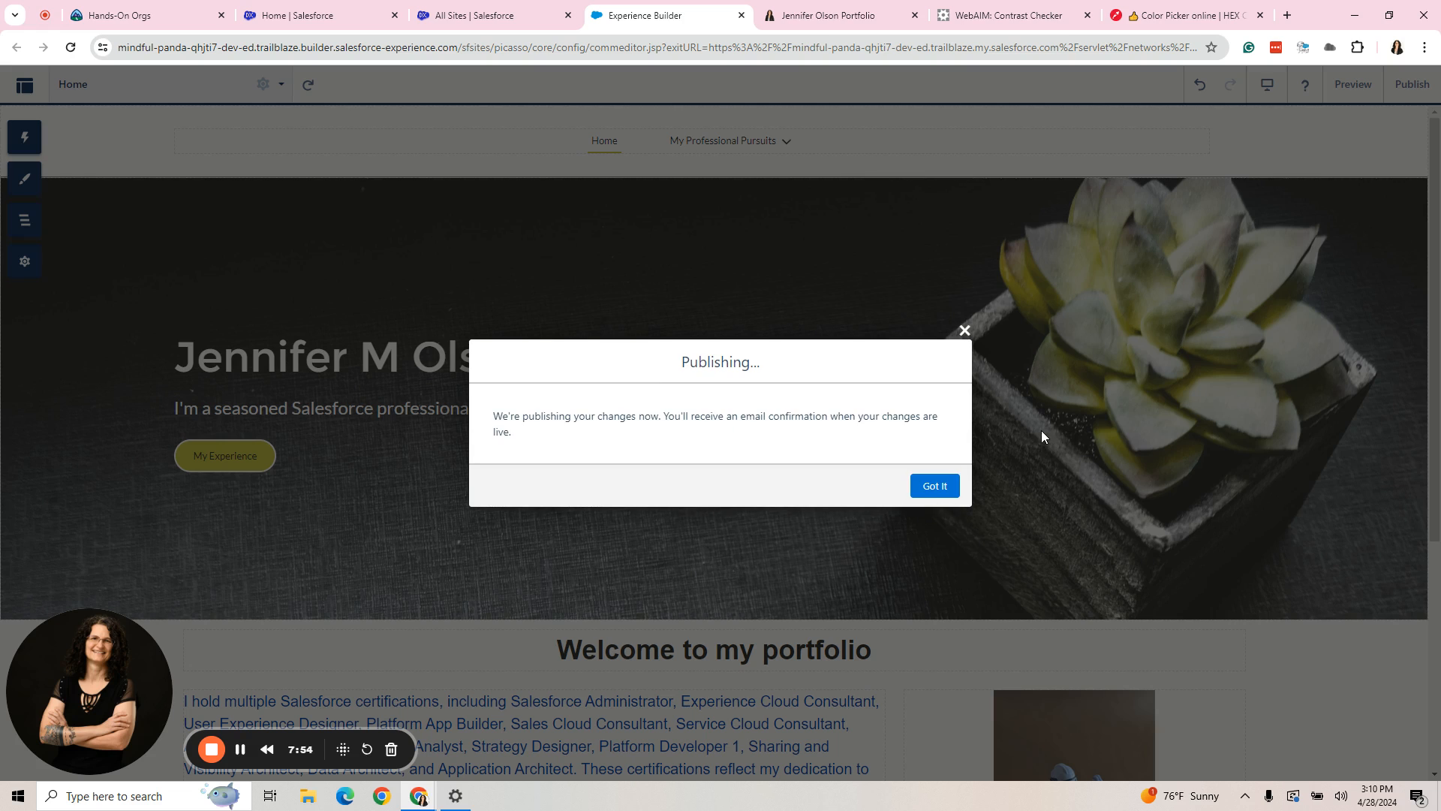
pyautogui.click(935, 487)
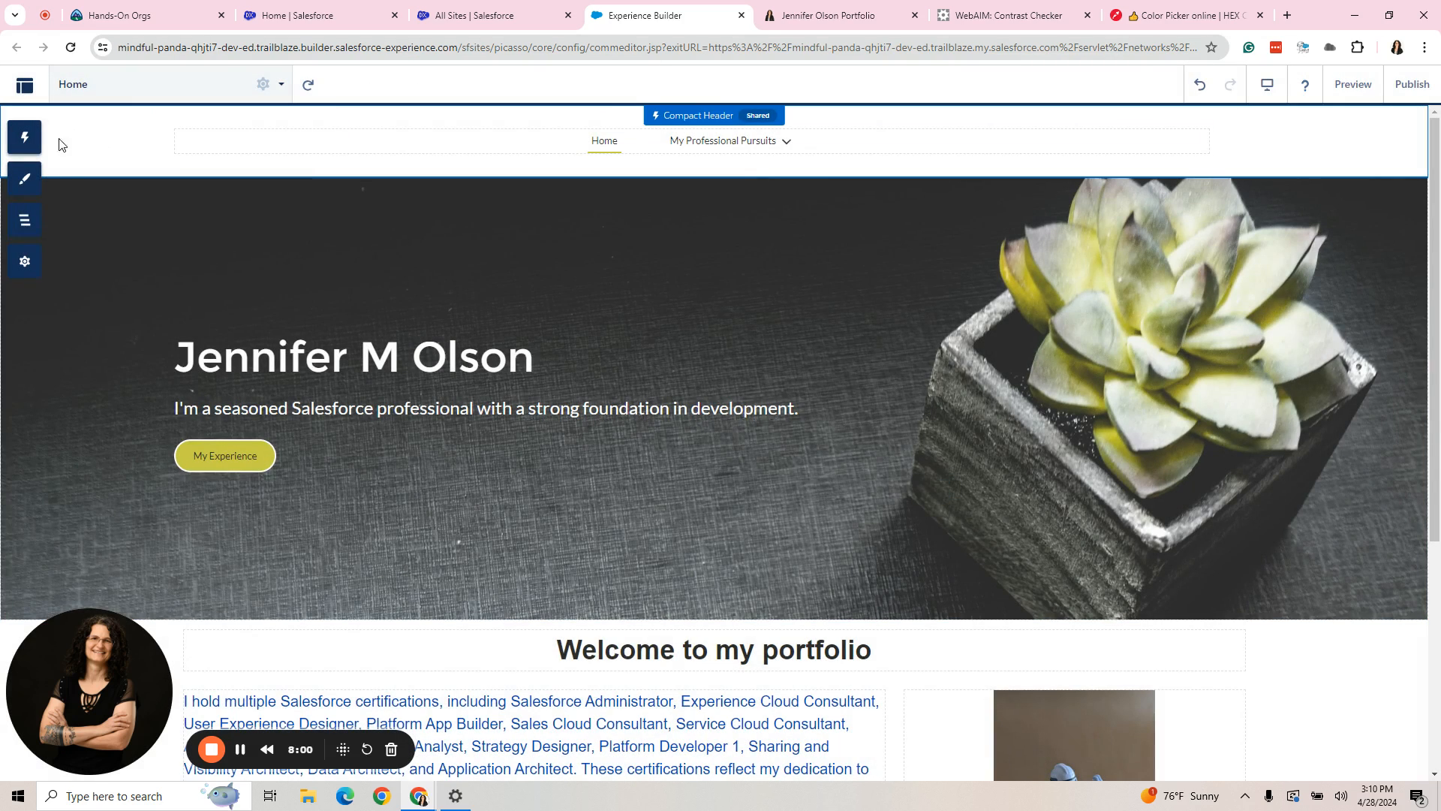
# - Copy the published site's link from the General settings and open it in a new incognito window
pyautogui.click(25, 260)
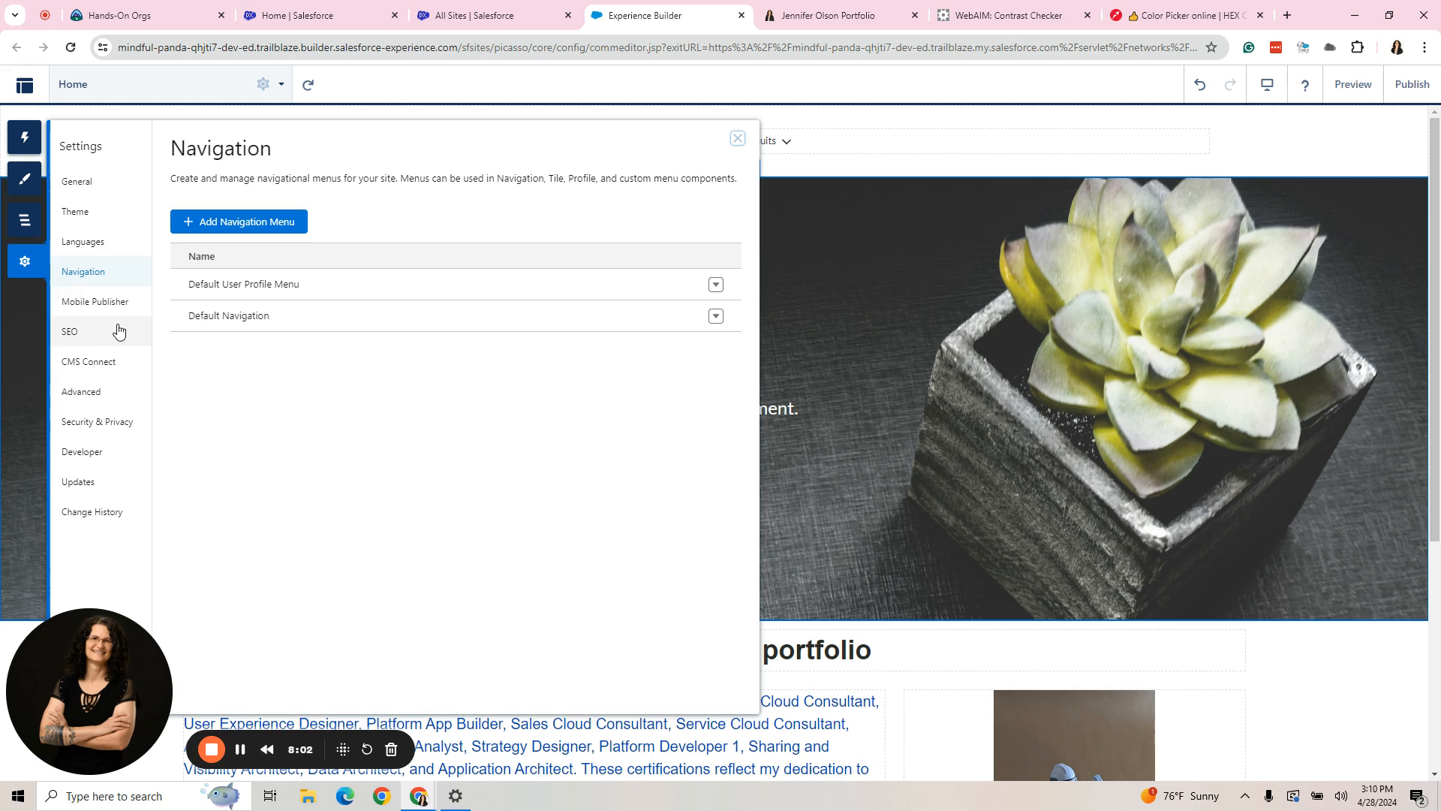
pyautogui.click(84, 184)
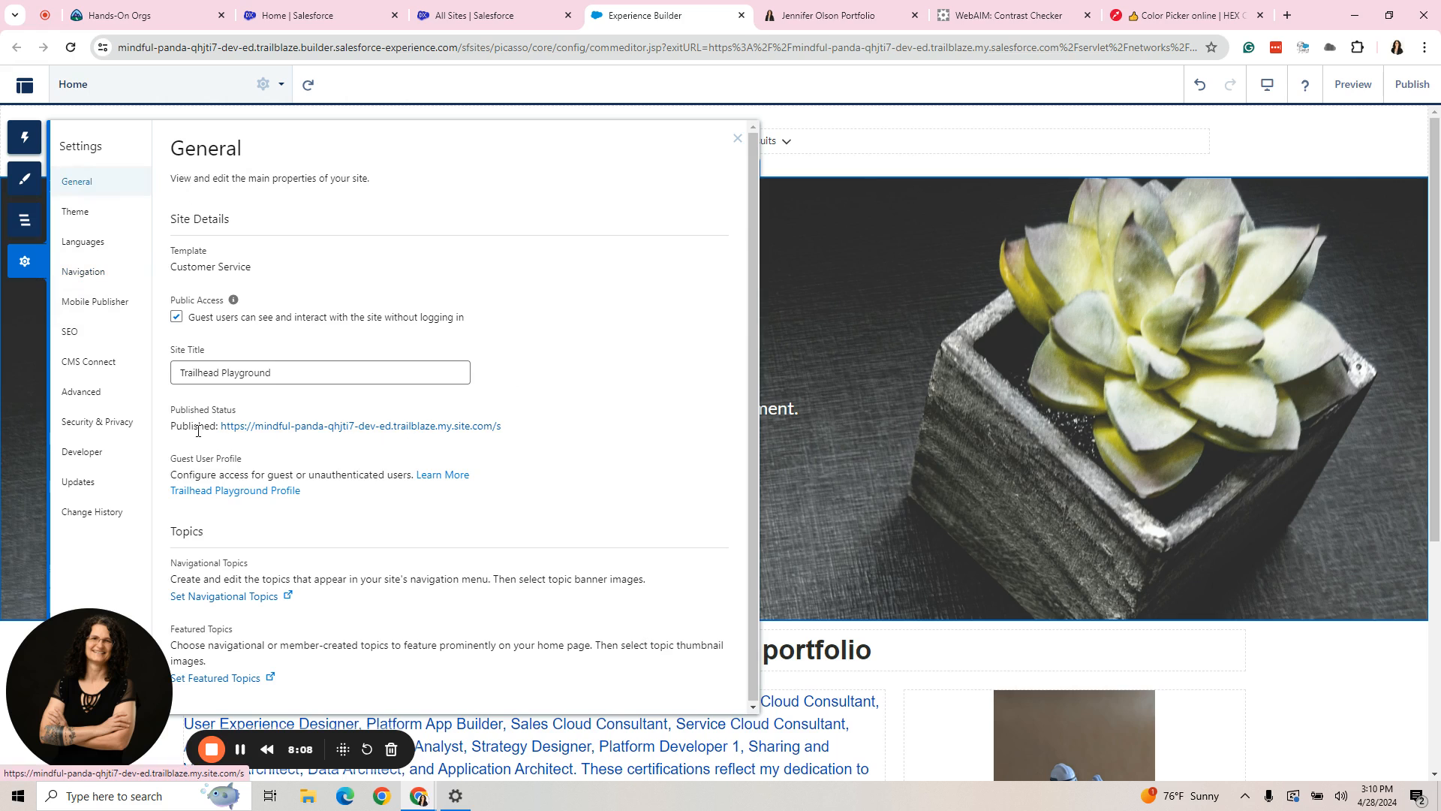
pyautogui.rightClick(300, 426)
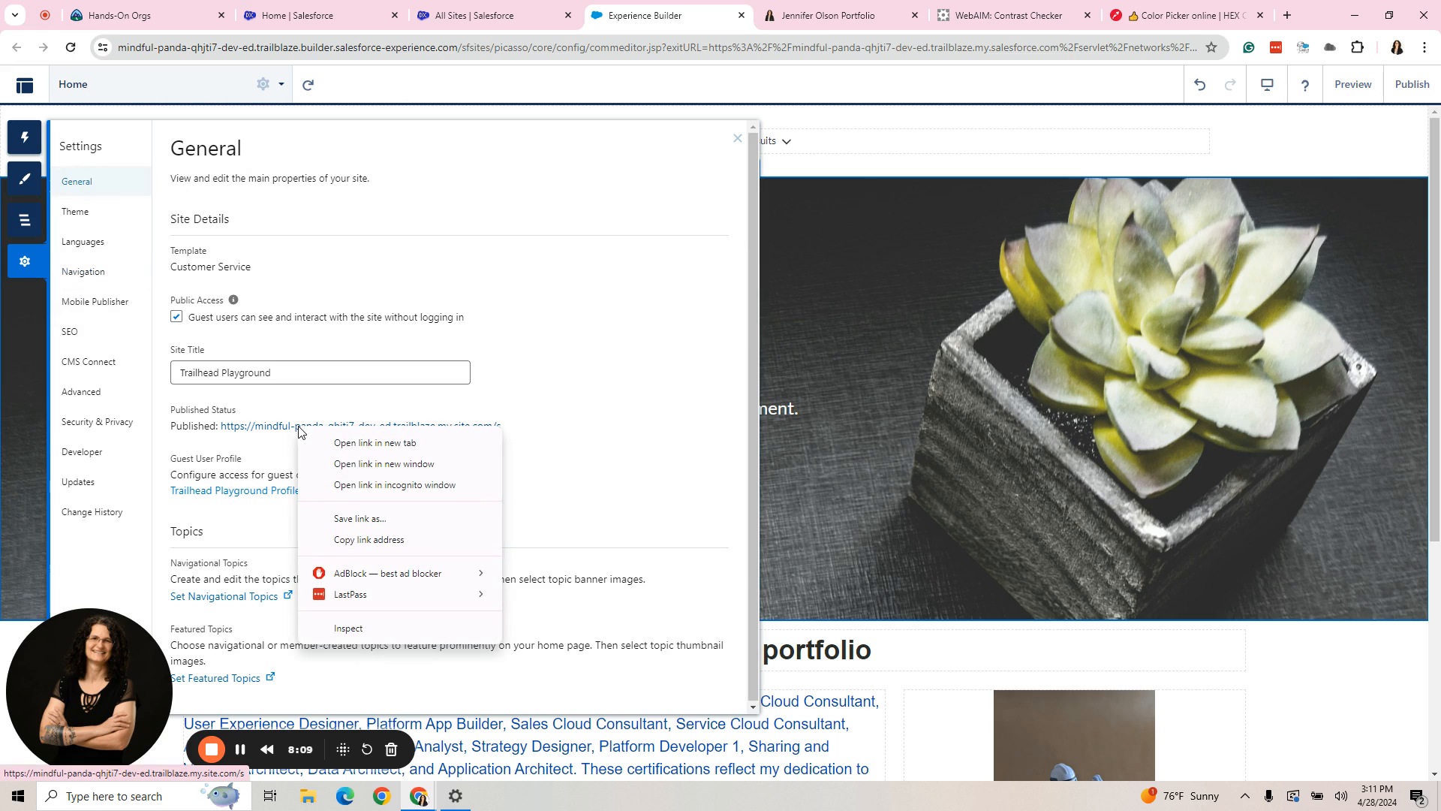
pyautogui.click(353, 541)
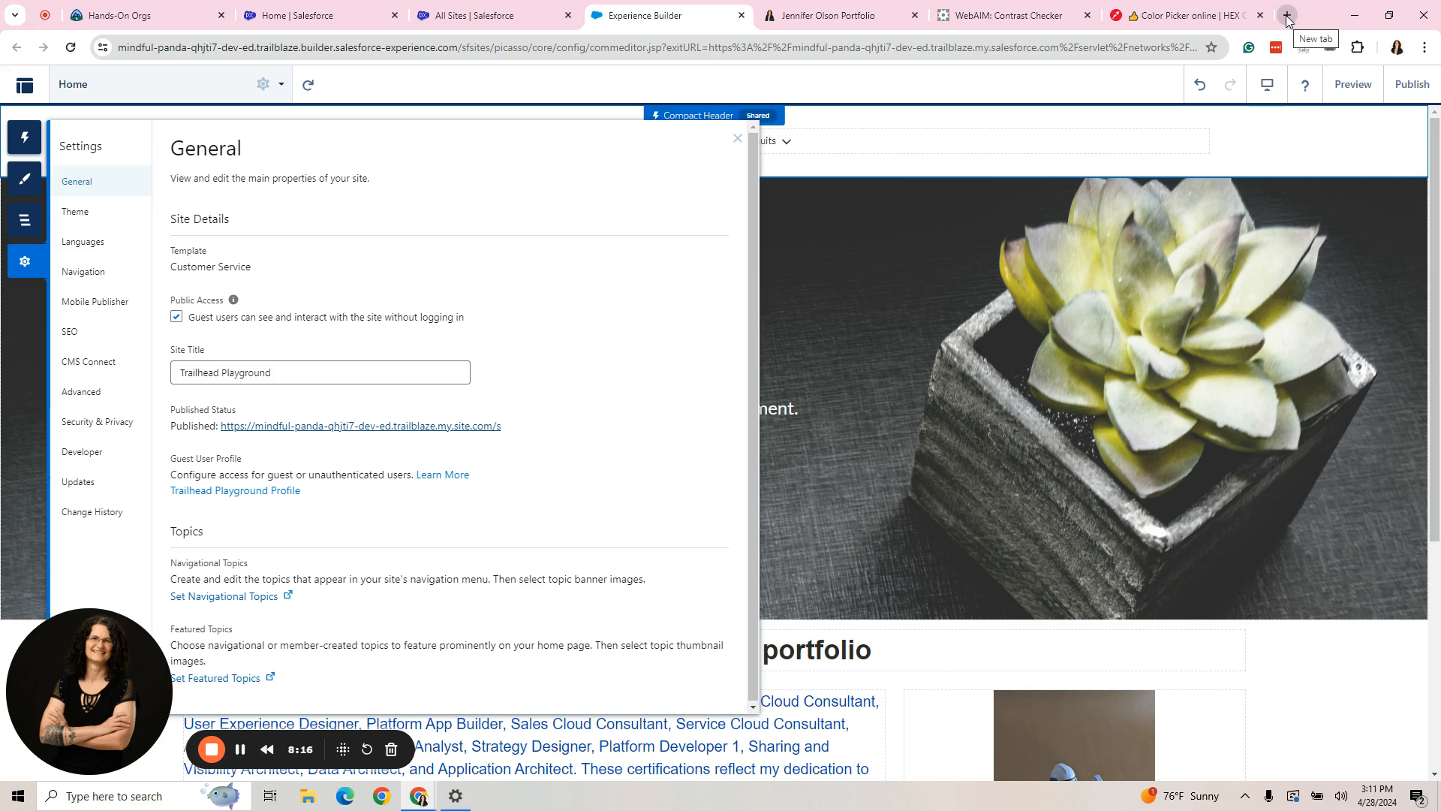
pyautogui.click(1423, 47)
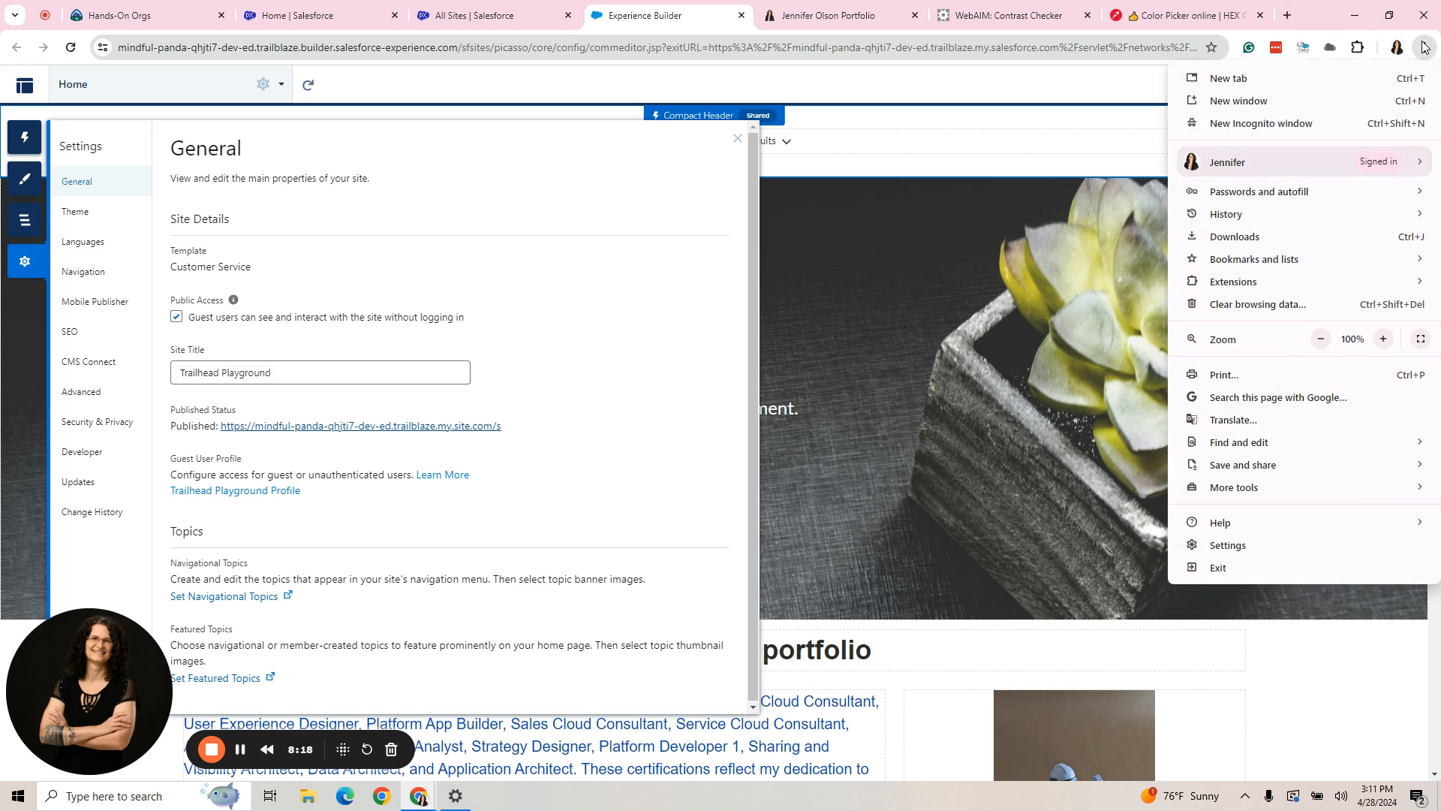
pyautogui.click(1231, 125)
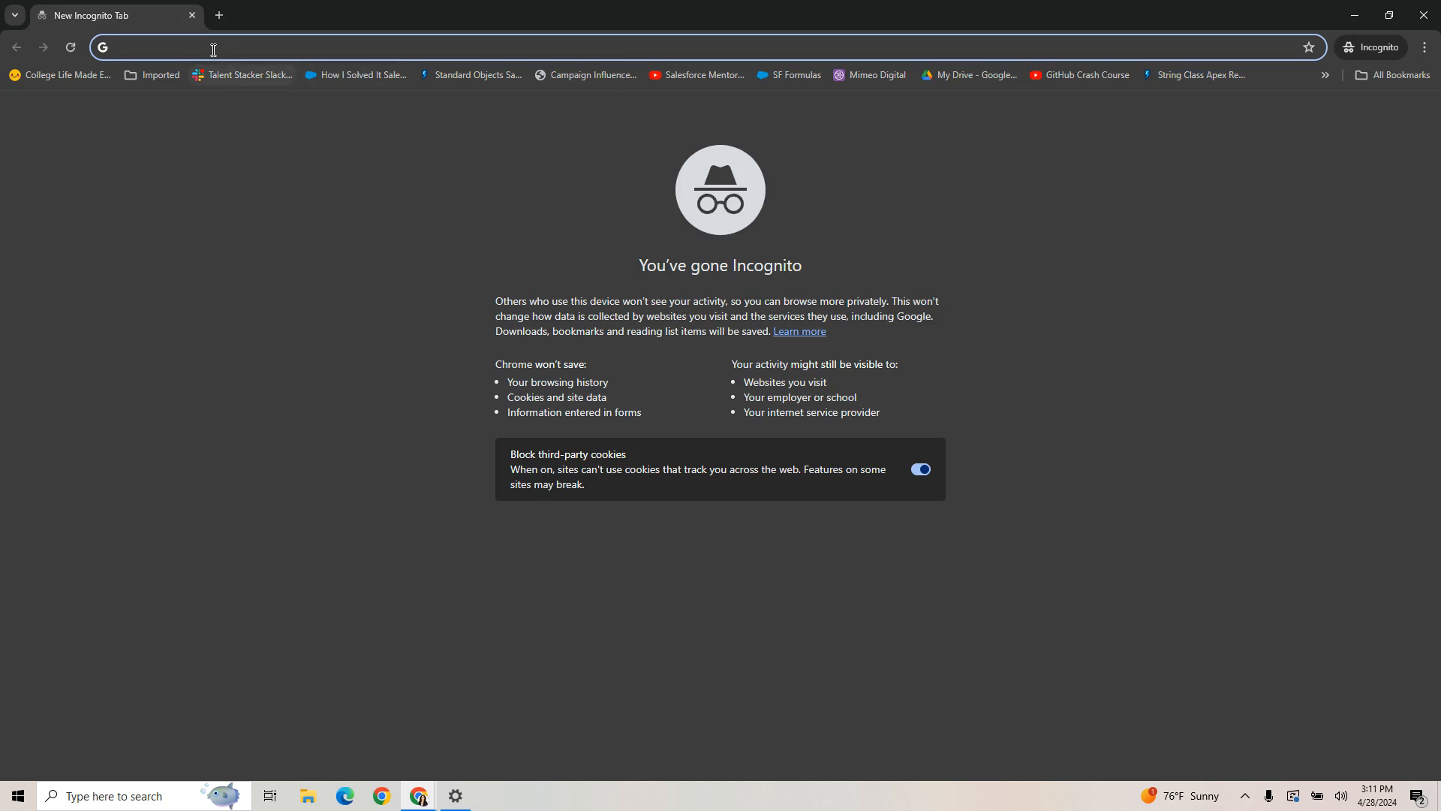
pyautogui.rightClick(213, 49)
pyautogui.click(293, 195)
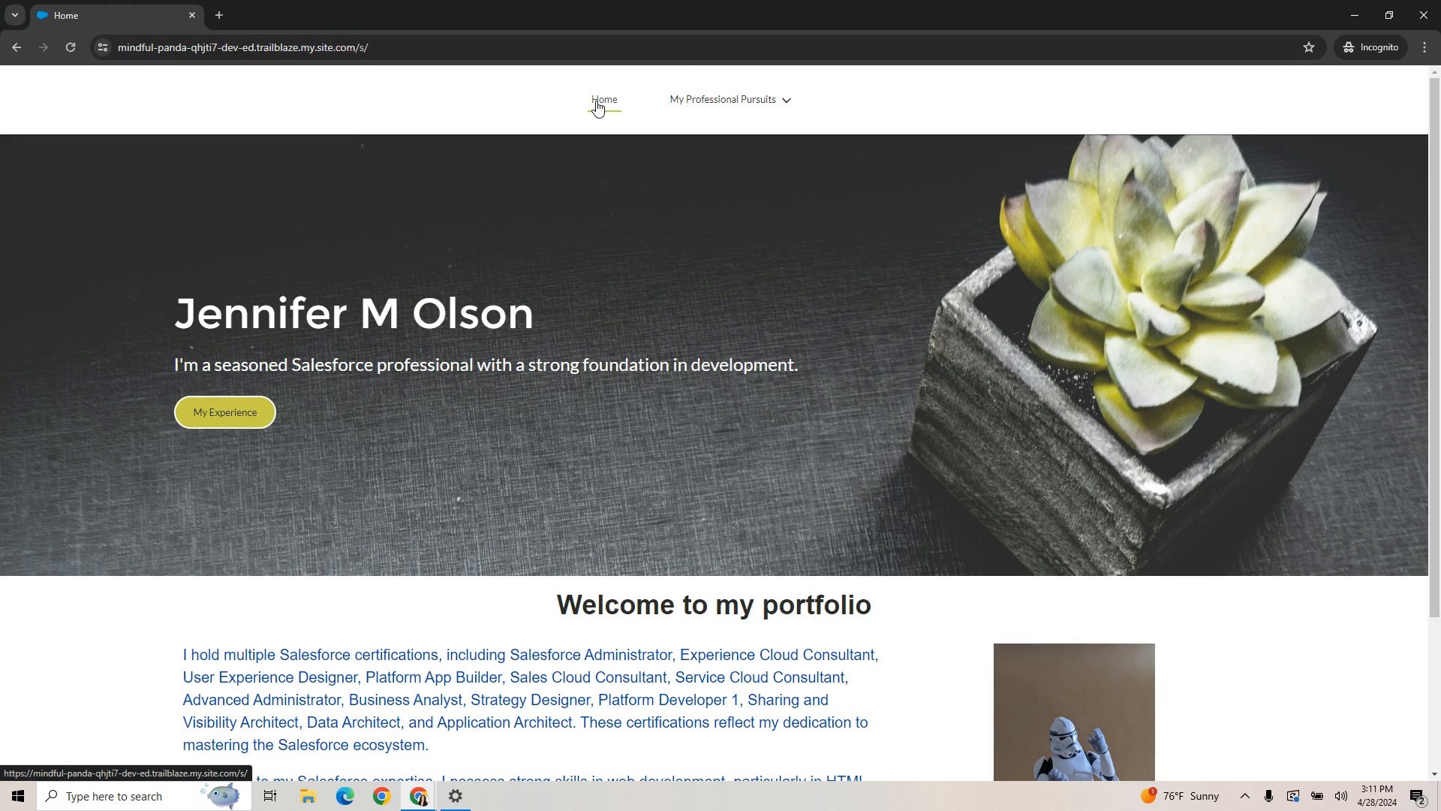
# - Test the My LinkedIn link under My Professional Pursuits on the published site, then return to the site's tab
pyautogui.click(774, 105)
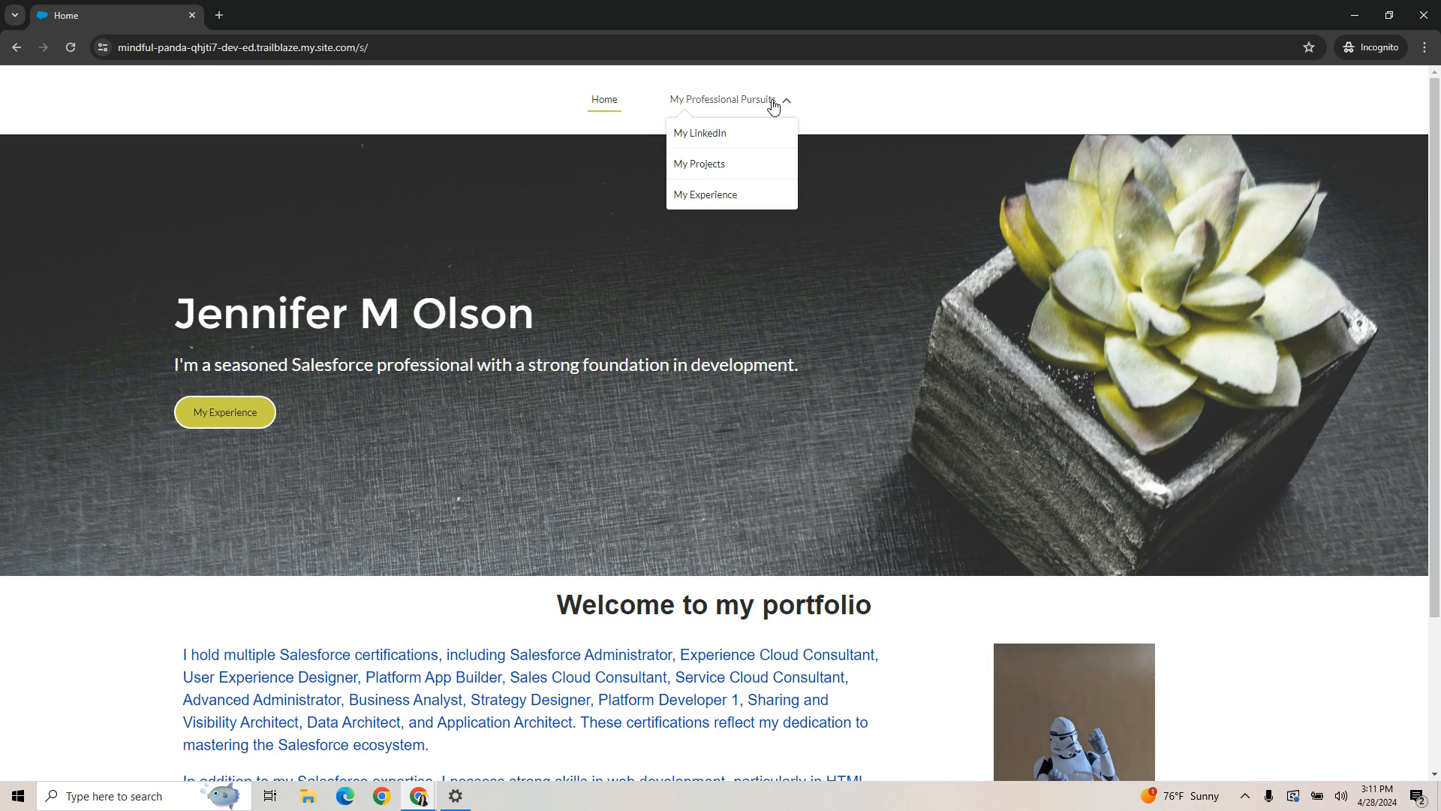
pyautogui.click(700, 135)
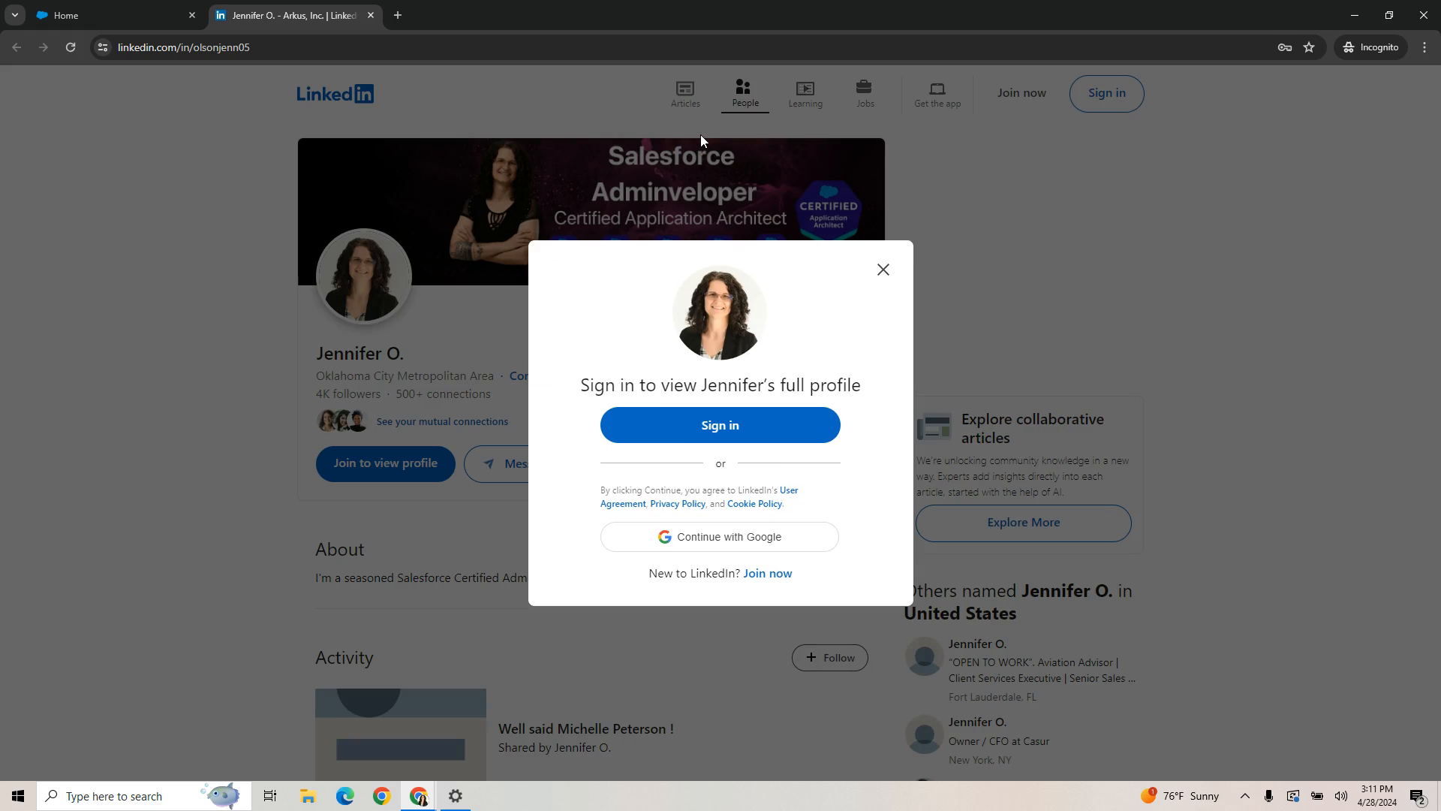
pyautogui.click(884, 270)
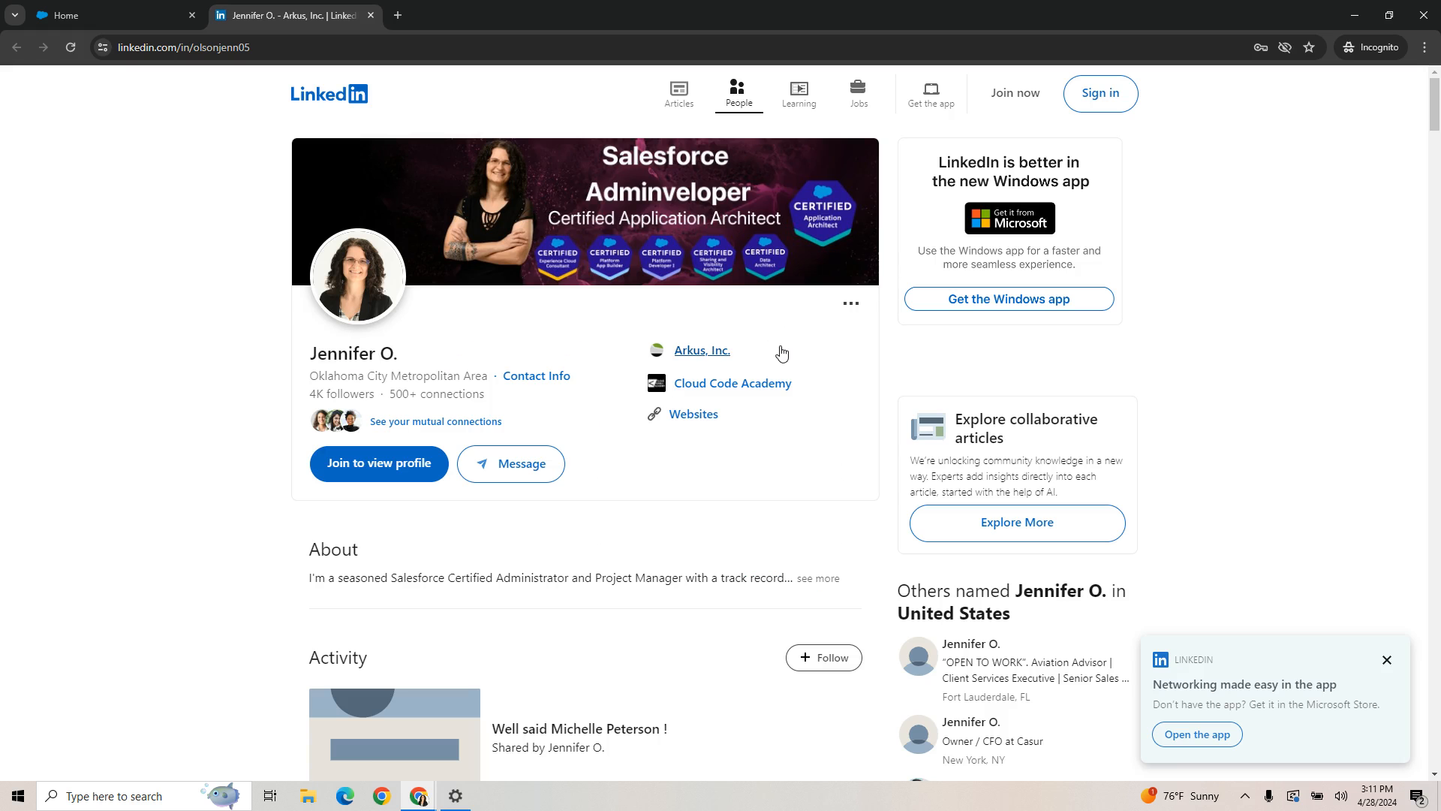
pyautogui.click(109, 17)
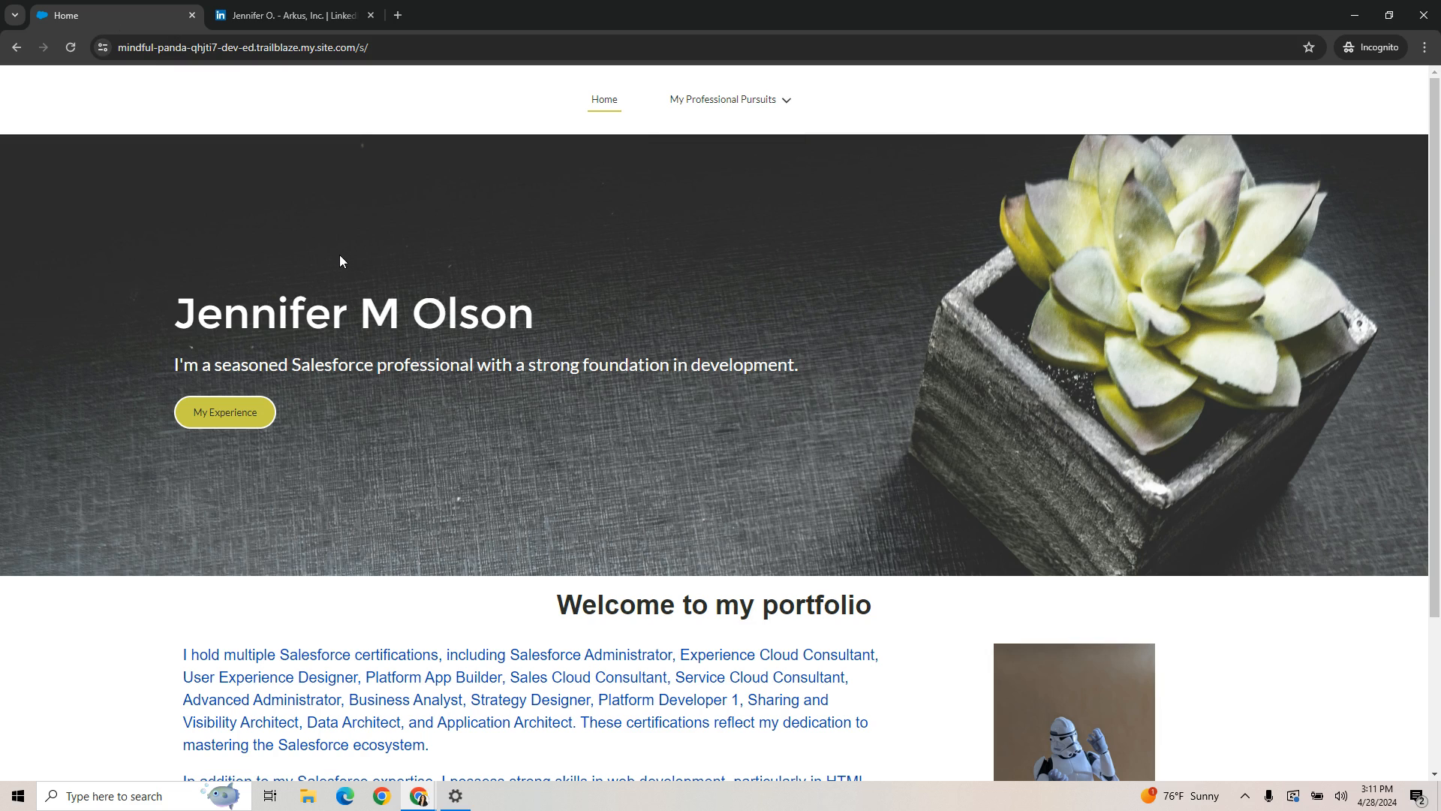
# - Test the My Projects and My Experience links under My Professional Pursuits, then minimize the incognito window
pyautogui.click(759, 100)
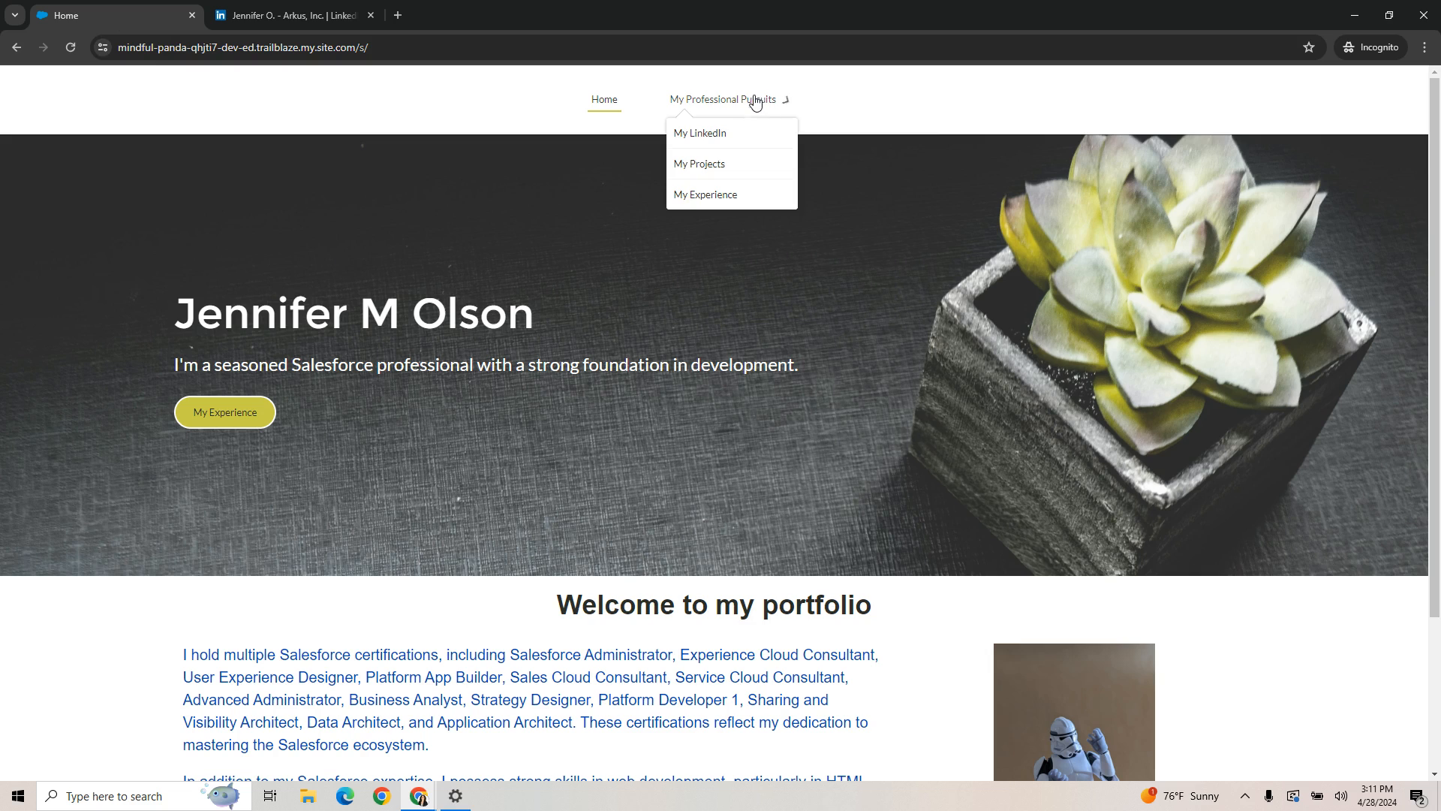
pyautogui.click(721, 167)
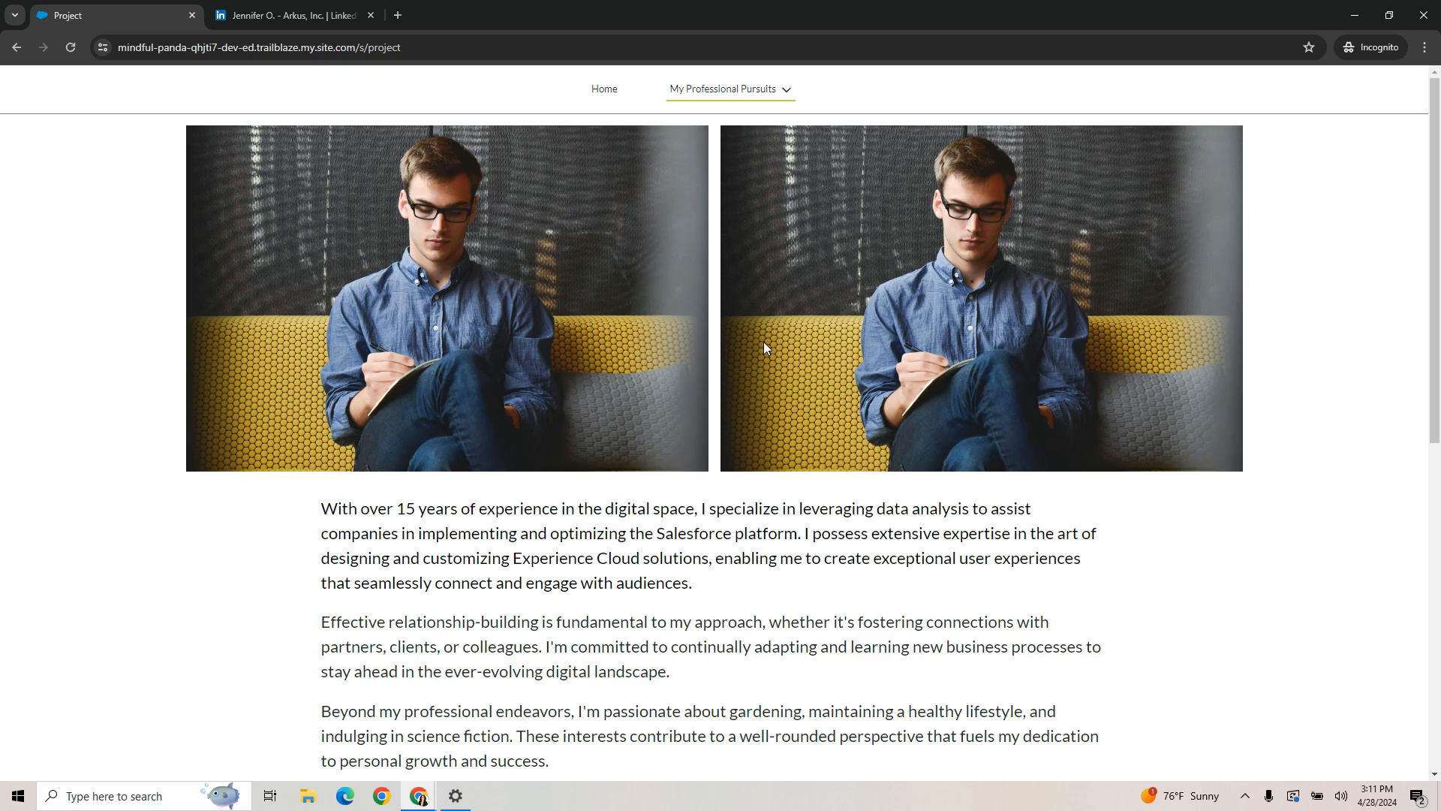
pyautogui.click(725, 88)
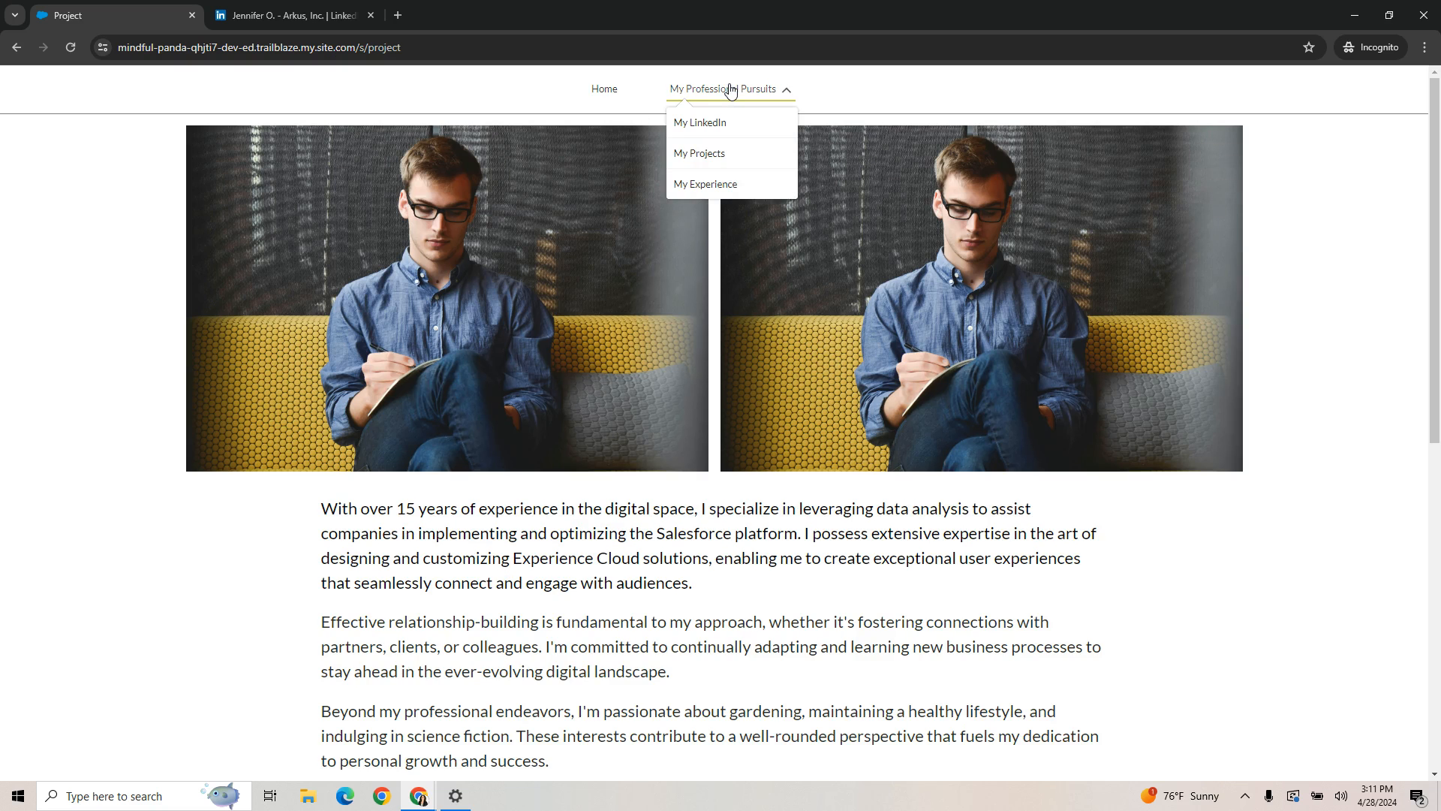
pyautogui.click(715, 187)
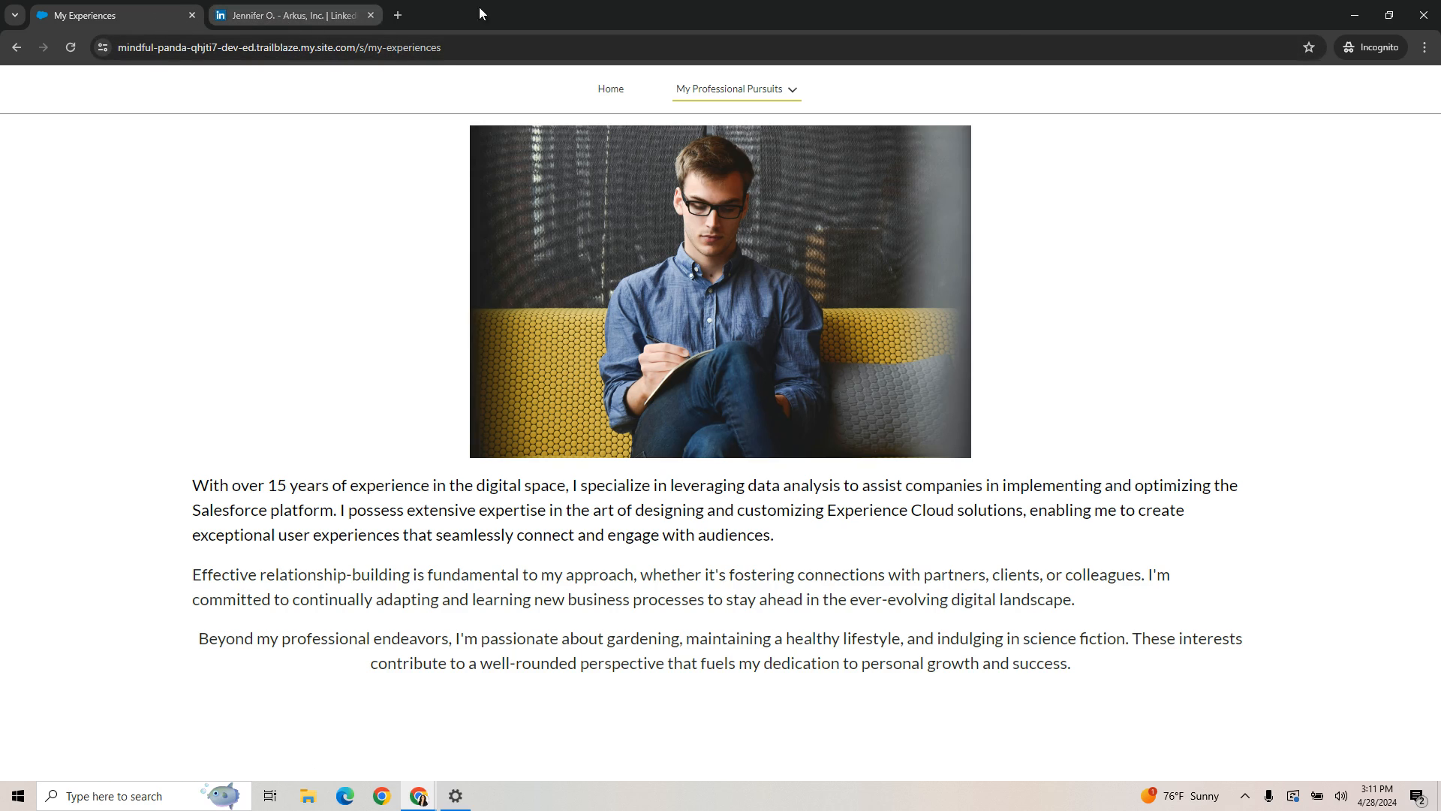
pyautogui.click(1345, 16)
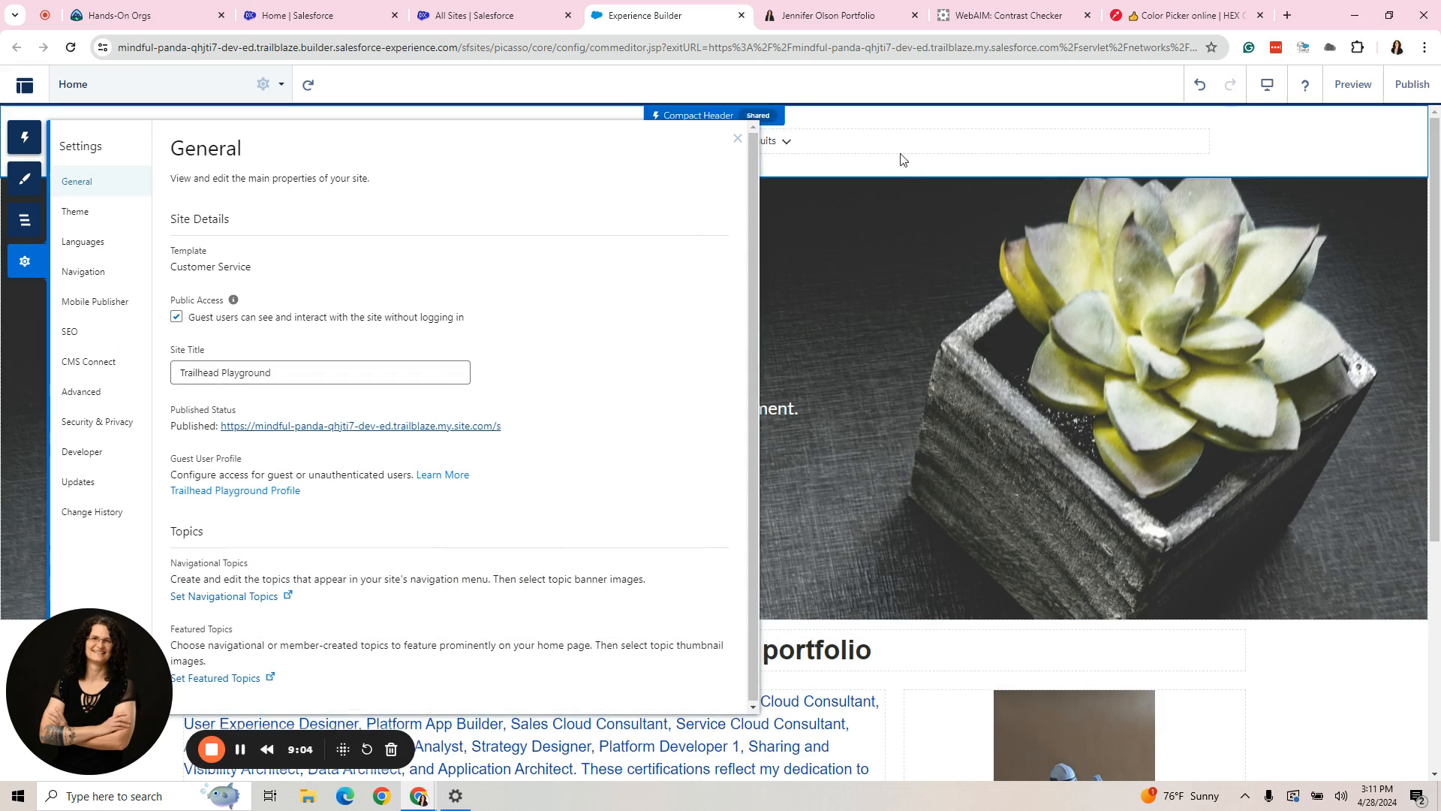
# - Remove the My Professional Pursuits label from the Default Navigation menu, save the menu, and close the component's properties
pyautogui.click(744, 143)
pyautogui.click(843, 150)
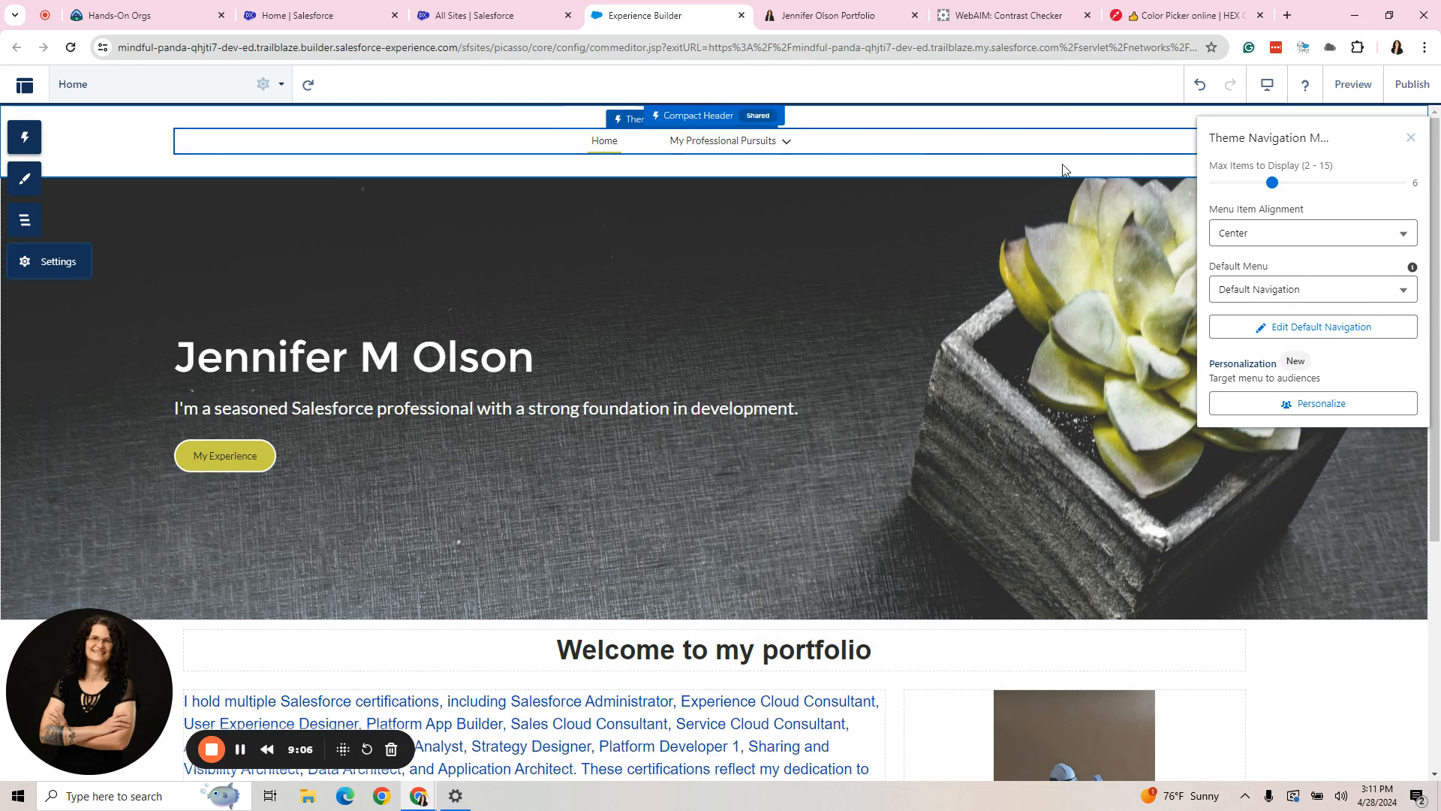
pyautogui.click(1321, 329)
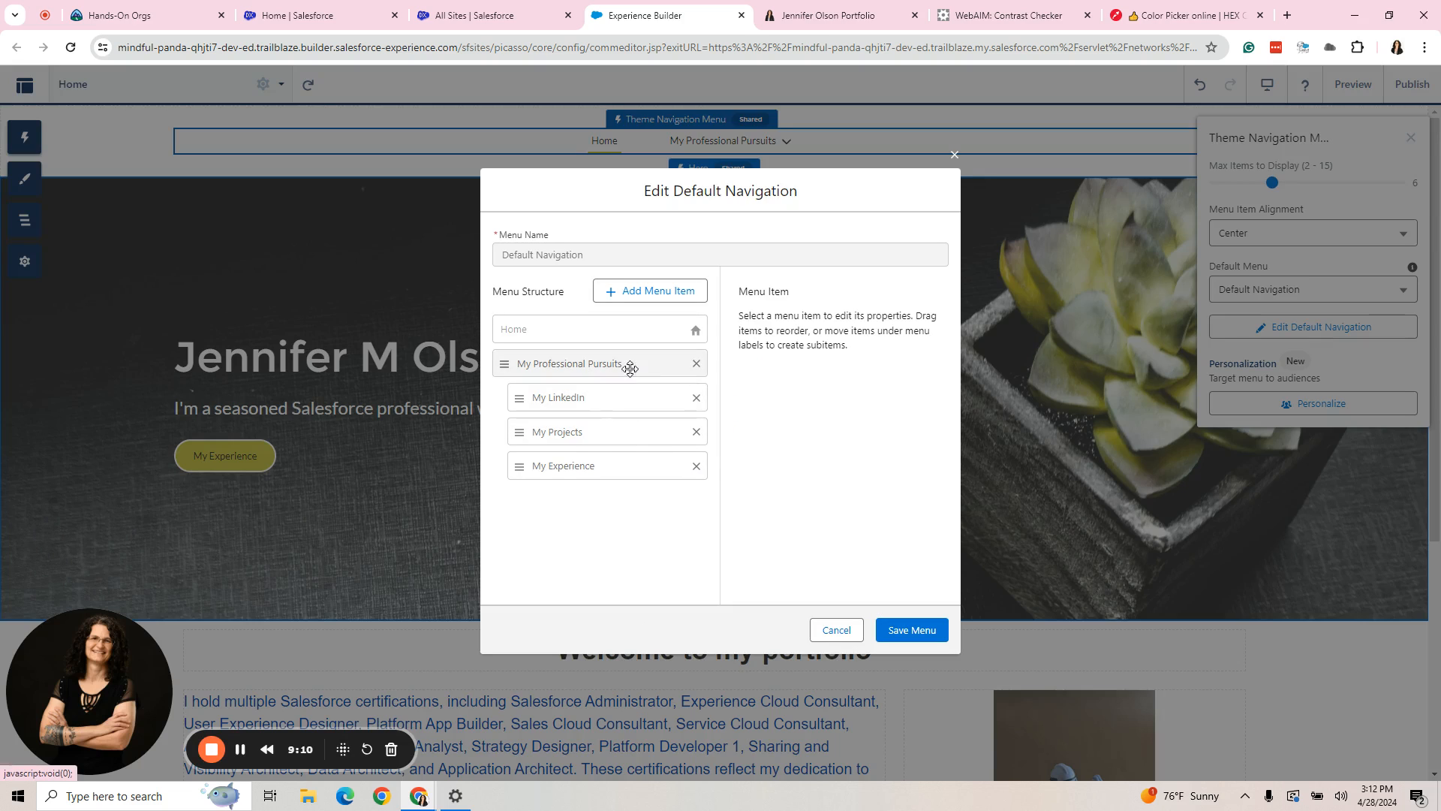
pyautogui.click(697, 363)
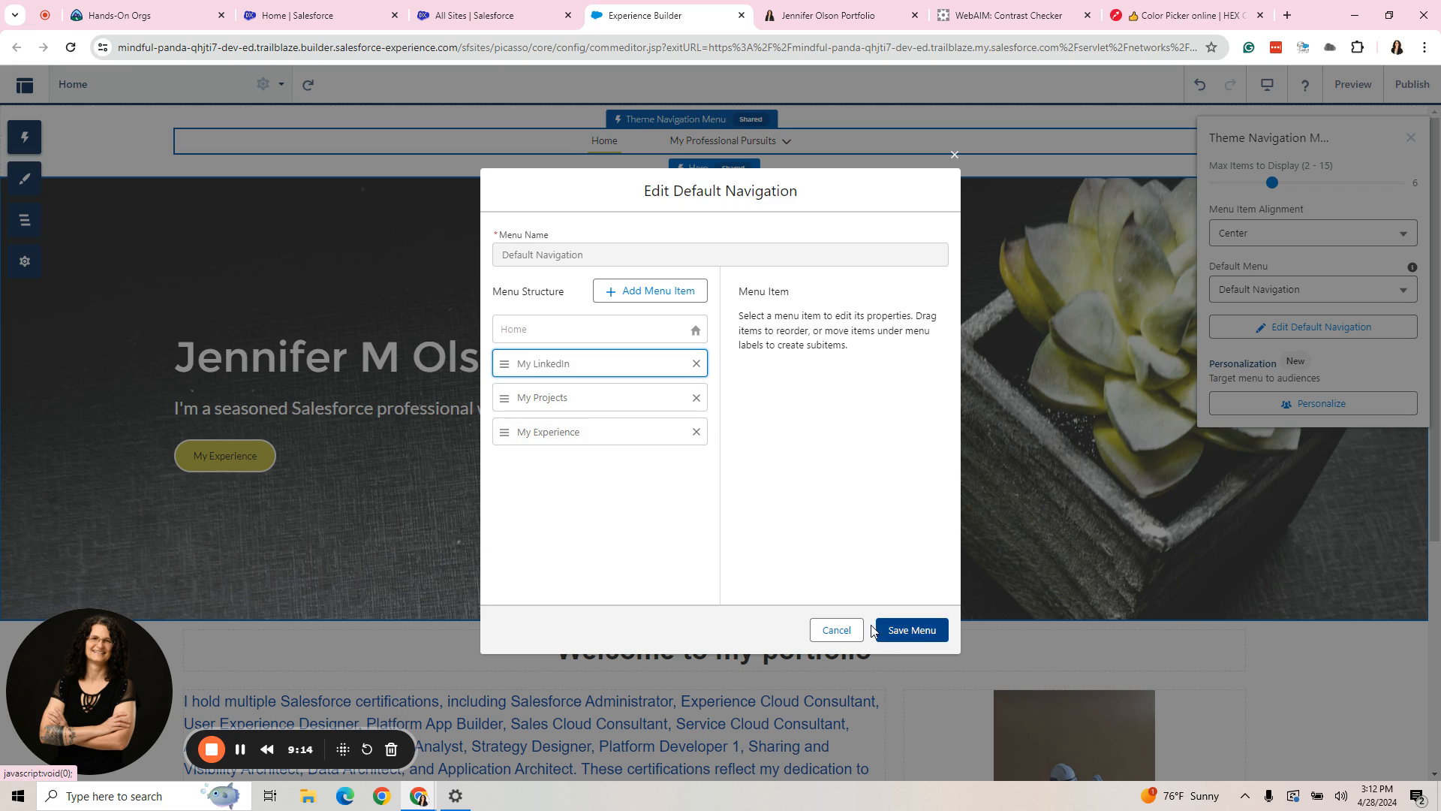
pyautogui.click(911, 629)
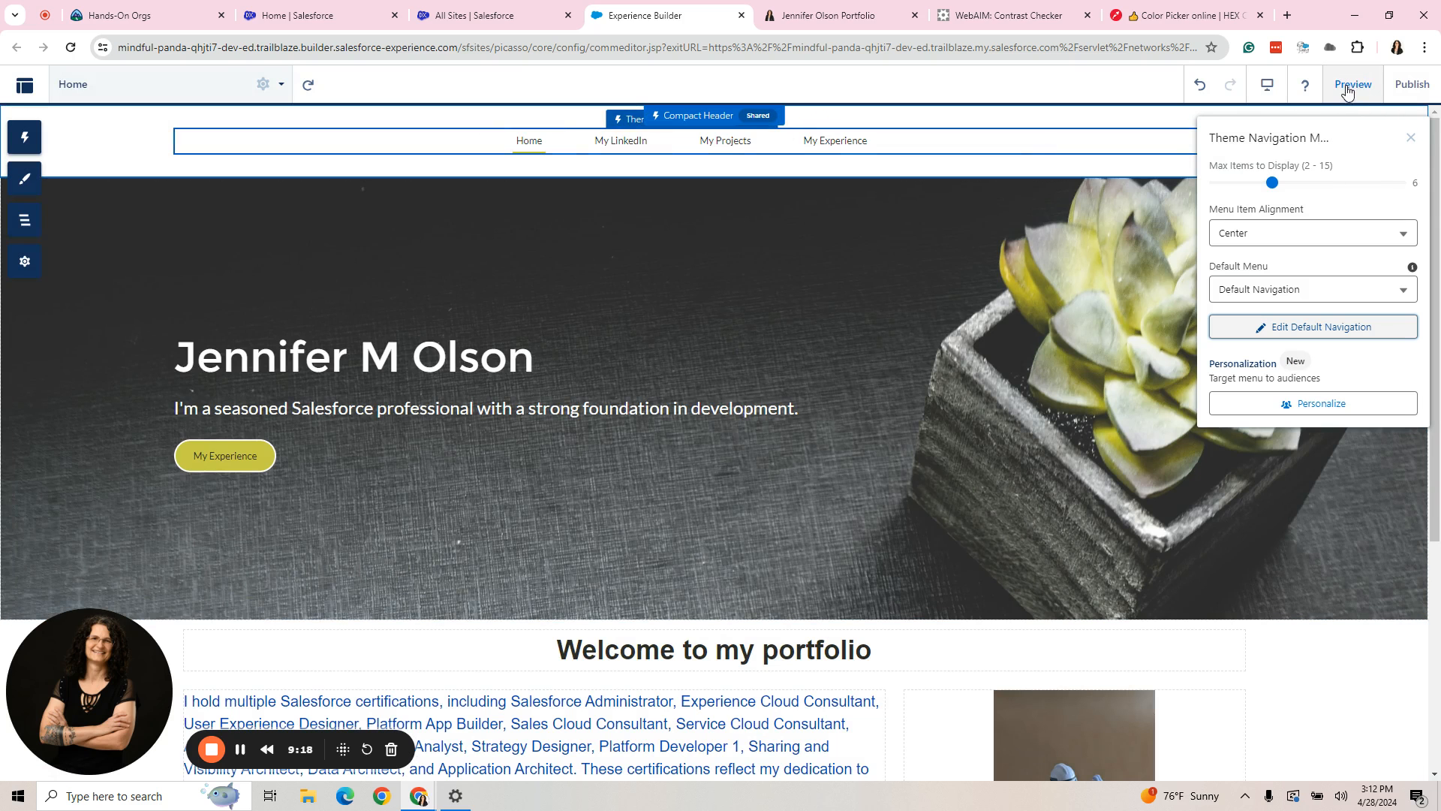
pyautogui.click(1411, 137)
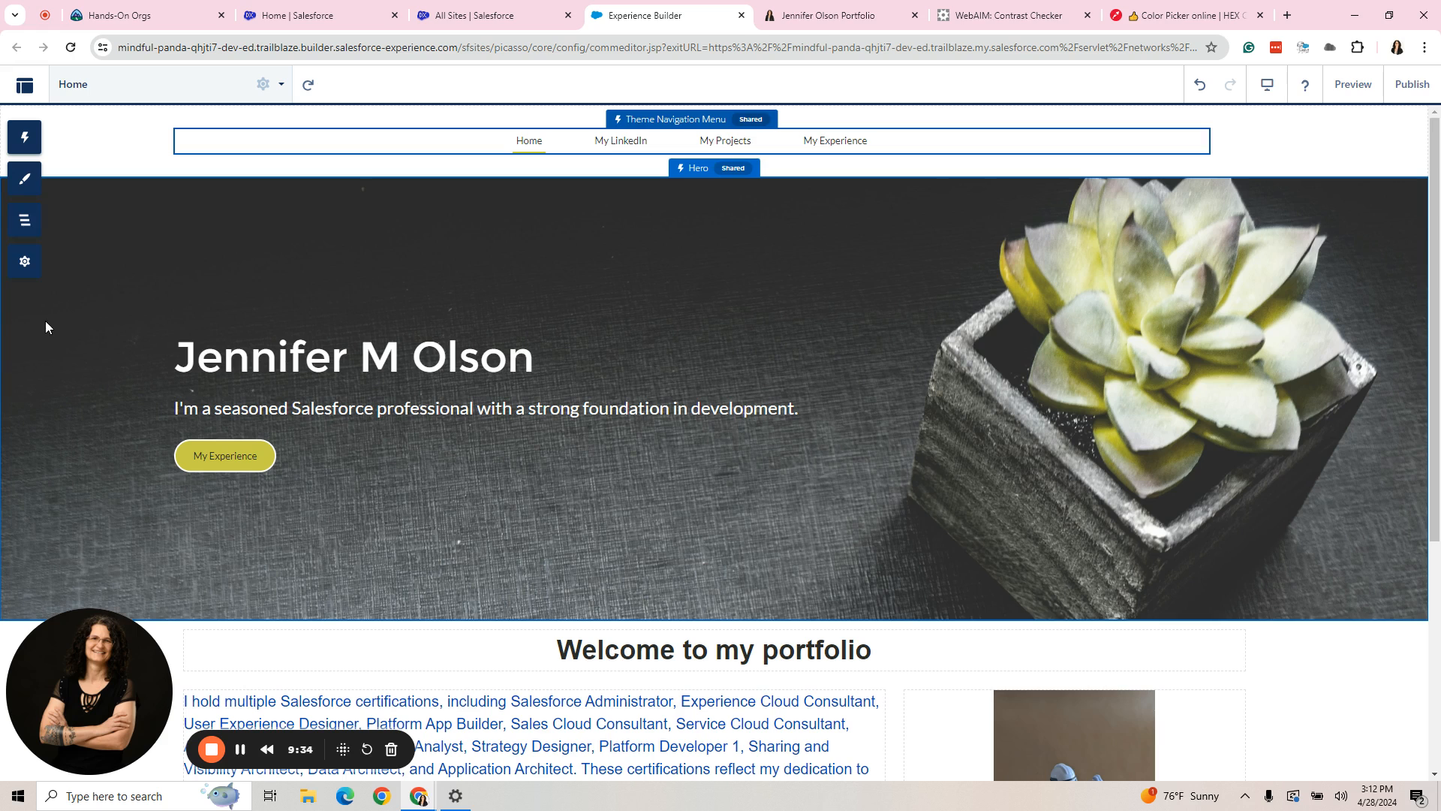
# - Examine the site's current theme and its theme layouts with their assigned pages in the Theme settings, then return to the page
pyautogui.click(25, 262)
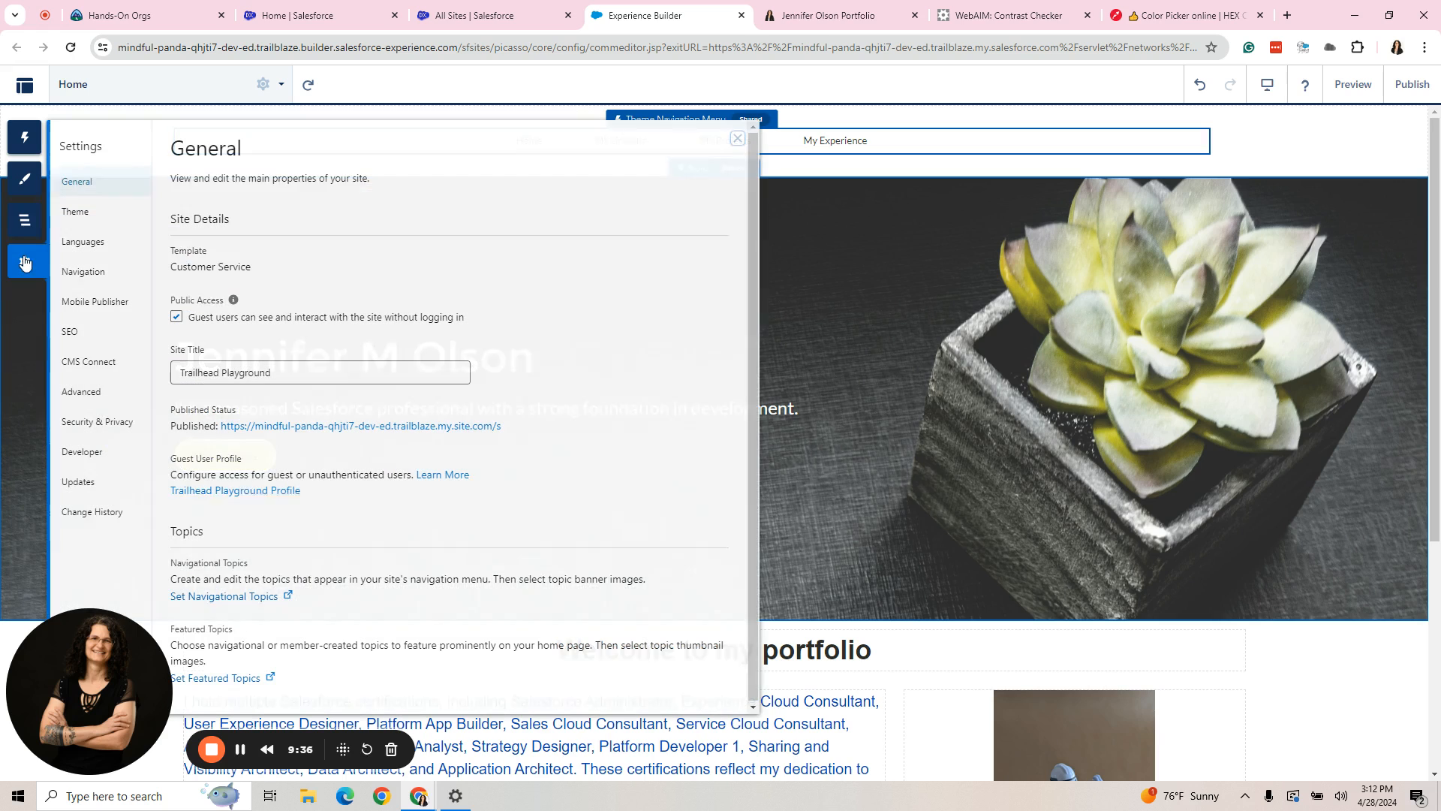
pyautogui.click(88, 219)
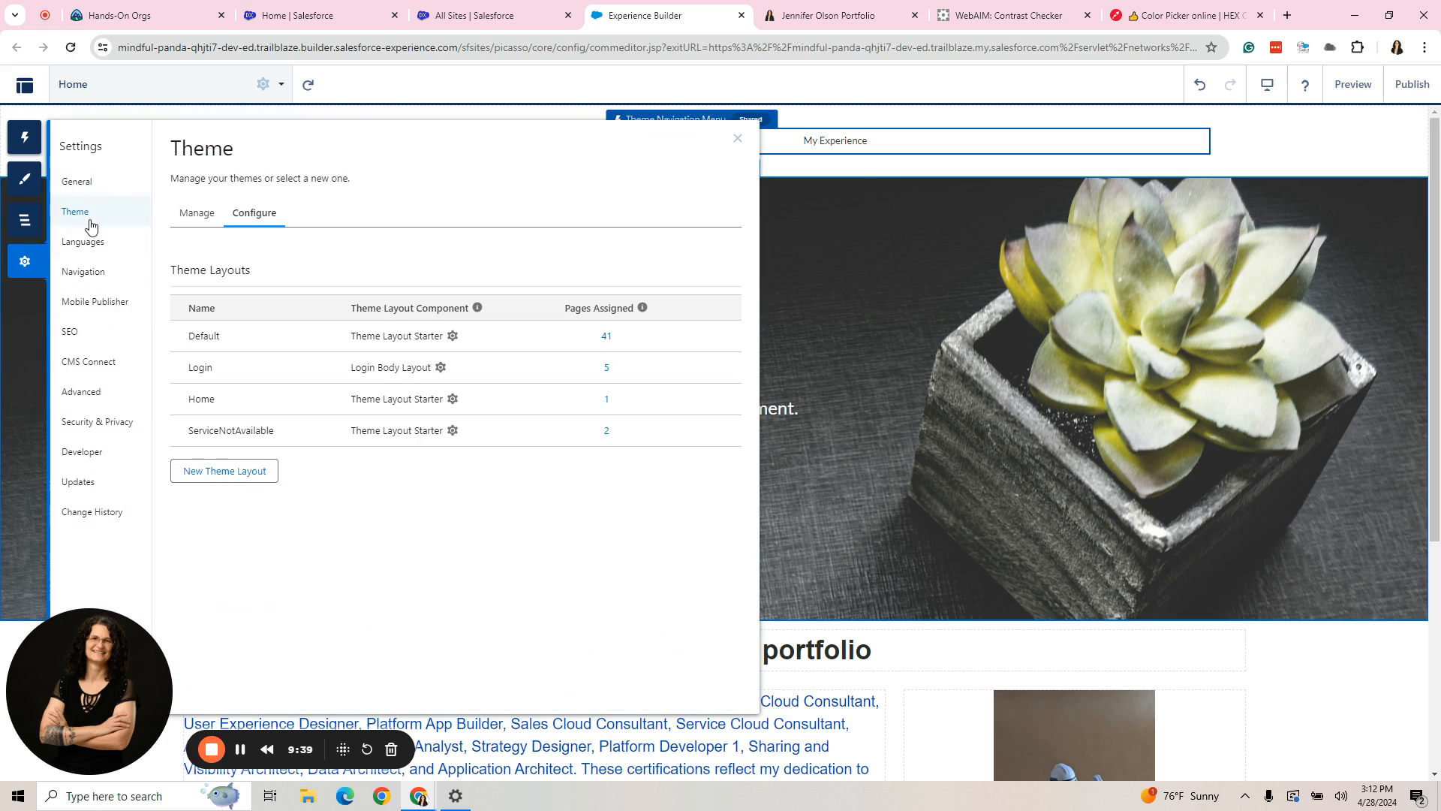
pyautogui.click(196, 214)
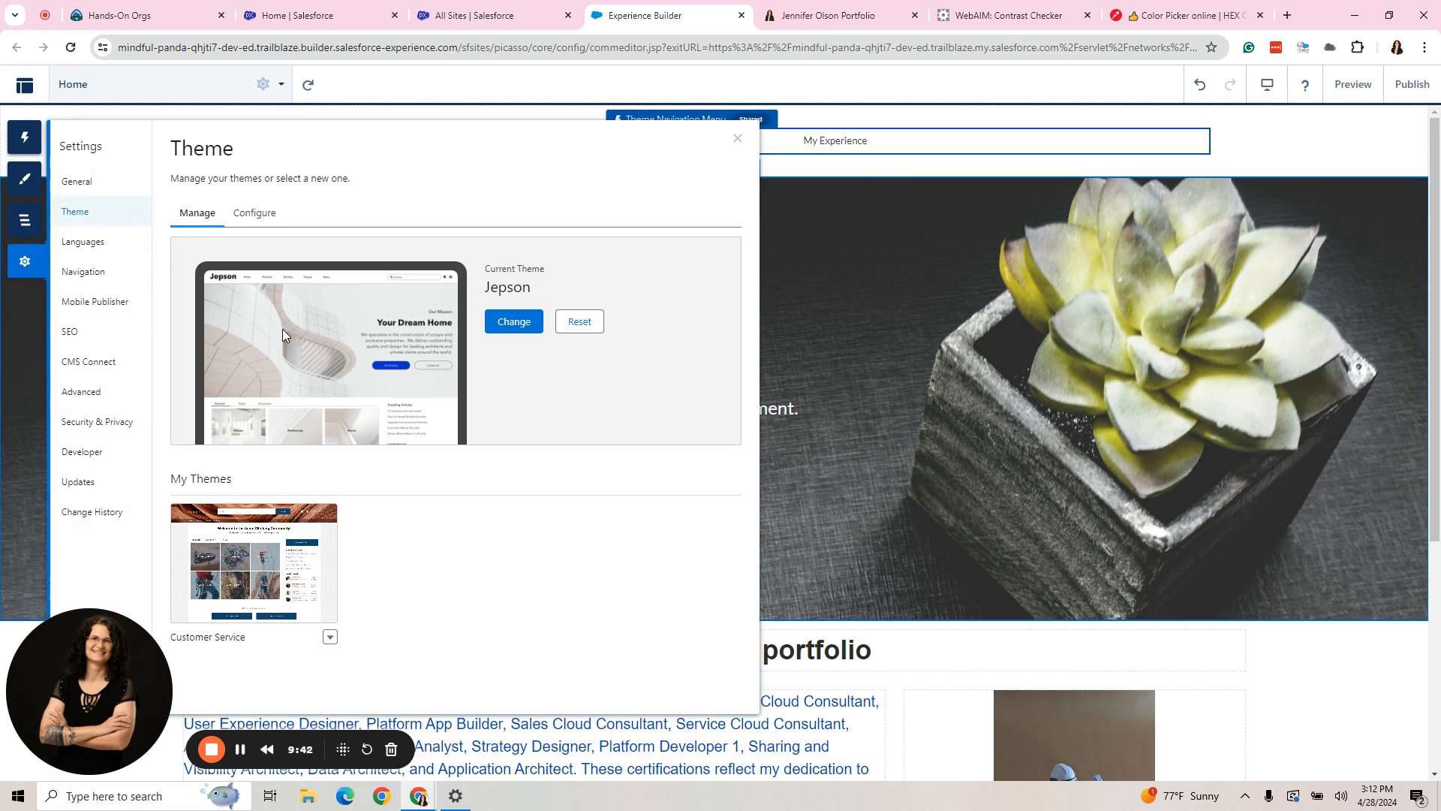
pyautogui.click(255, 216)
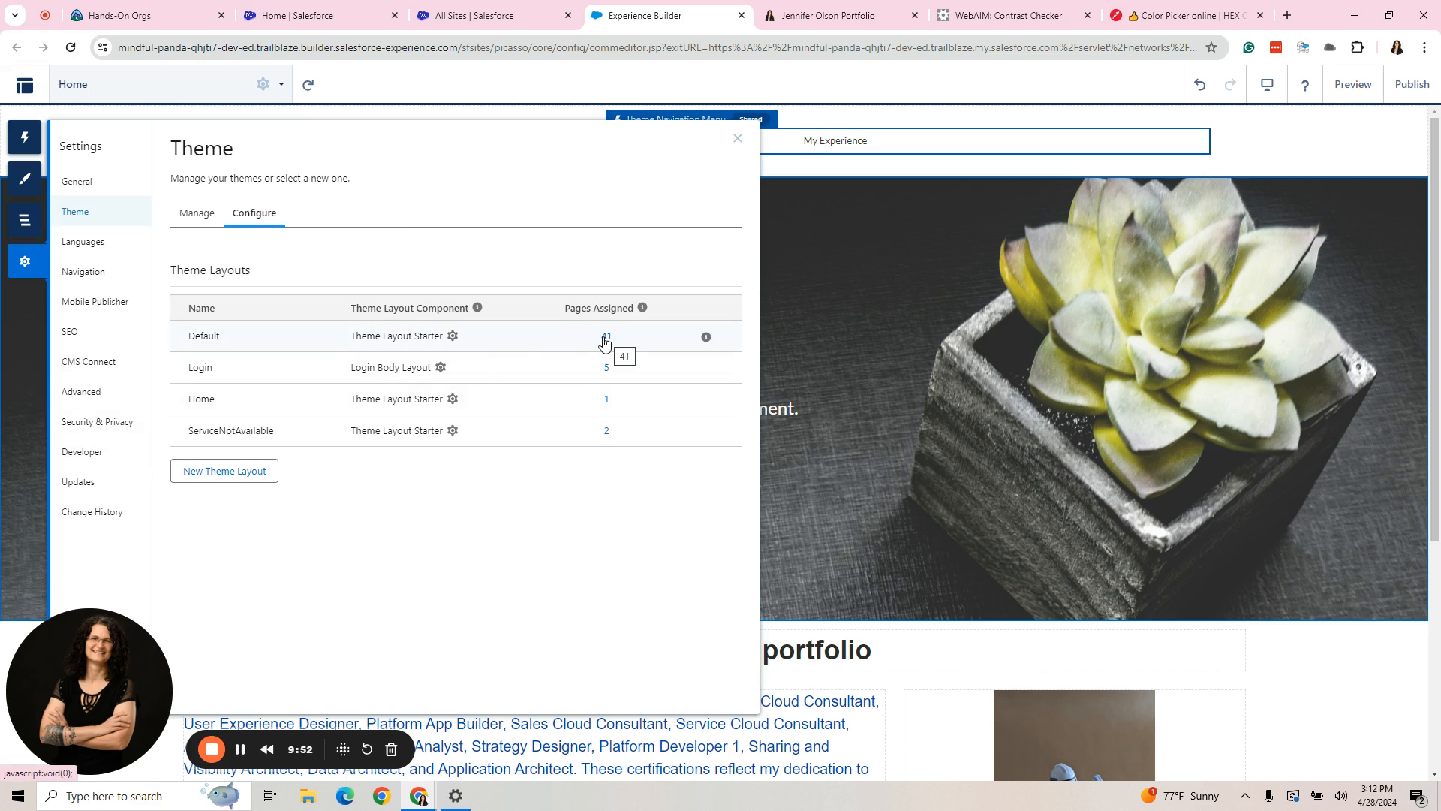
pyautogui.click(826, 150)
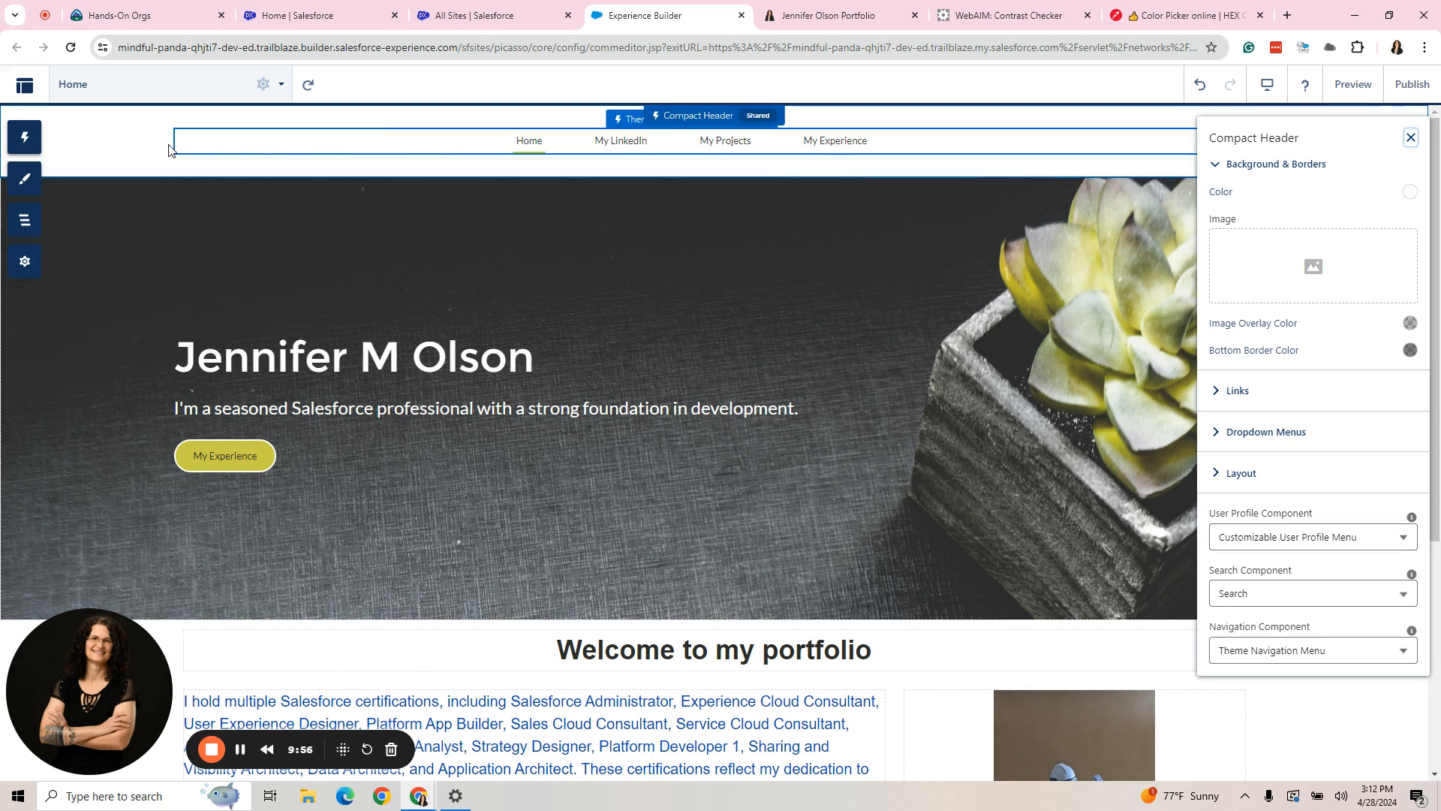
pyautogui.click(1410, 139)
# - Preview the site with the flattened navigation menu and open the My Experience page from it
pyautogui.click(1353, 85)
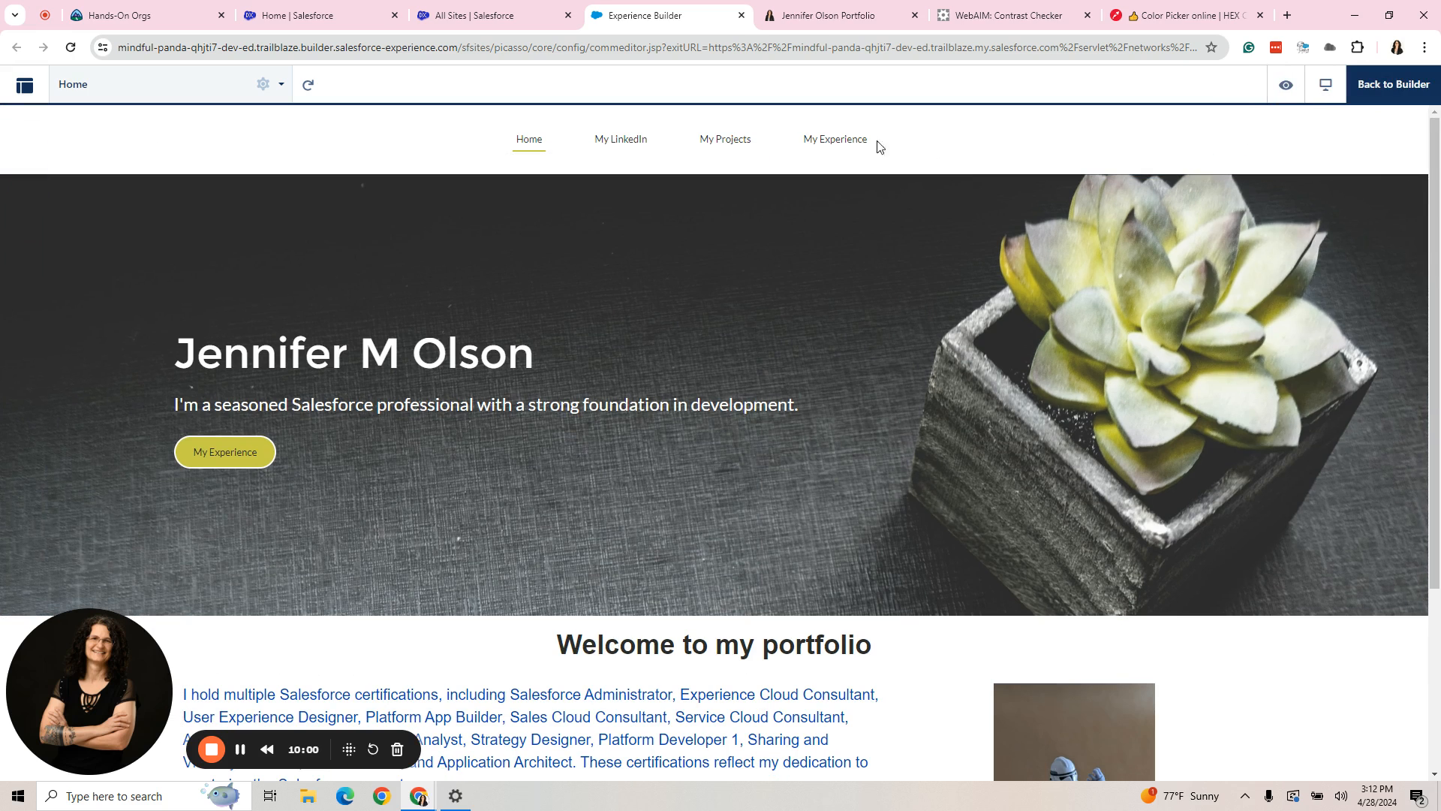
pyautogui.click(825, 141)
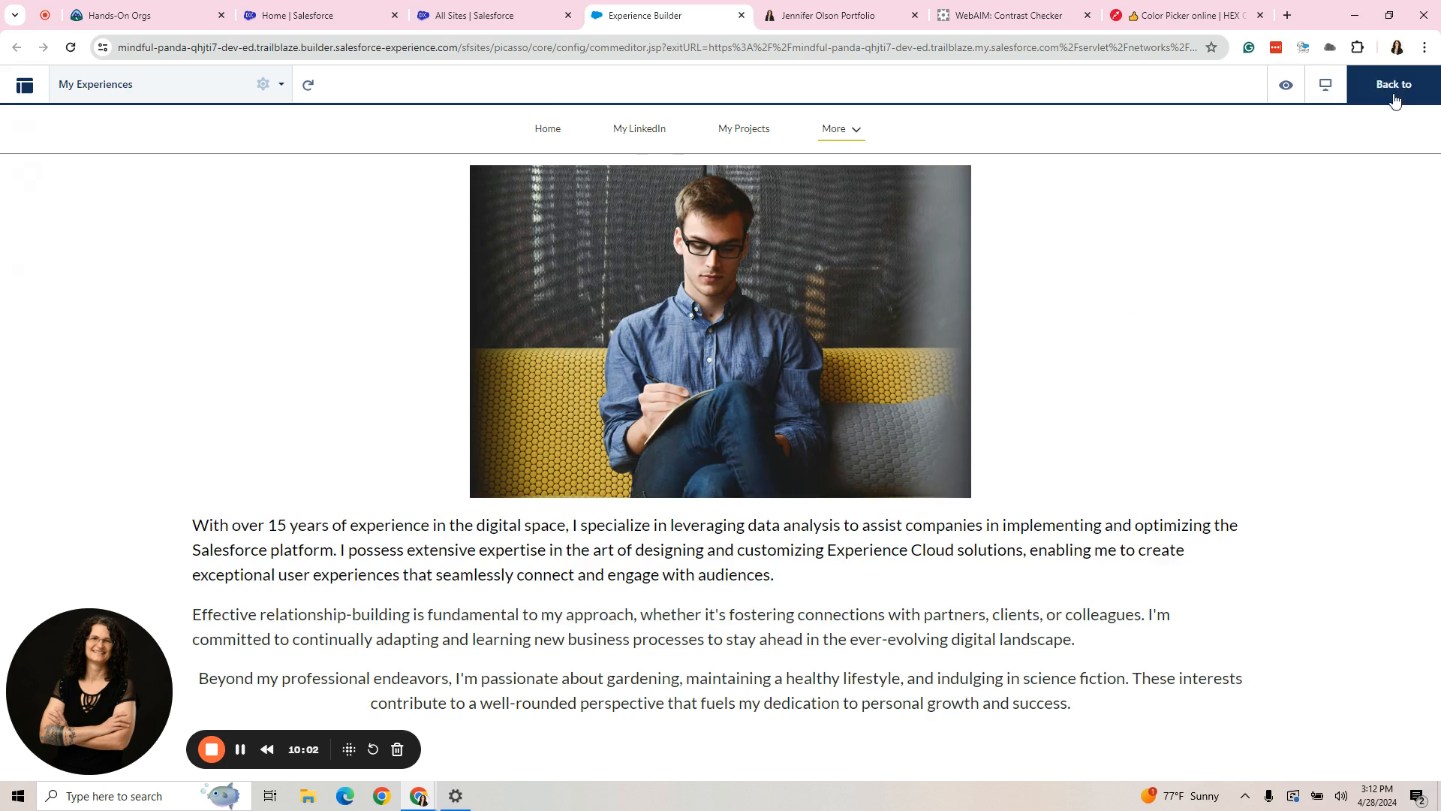
# - Leave the preview, set the Theme Navigation Menu's maximum items to display to 7, and close its properties
pyautogui.click(1393, 98)
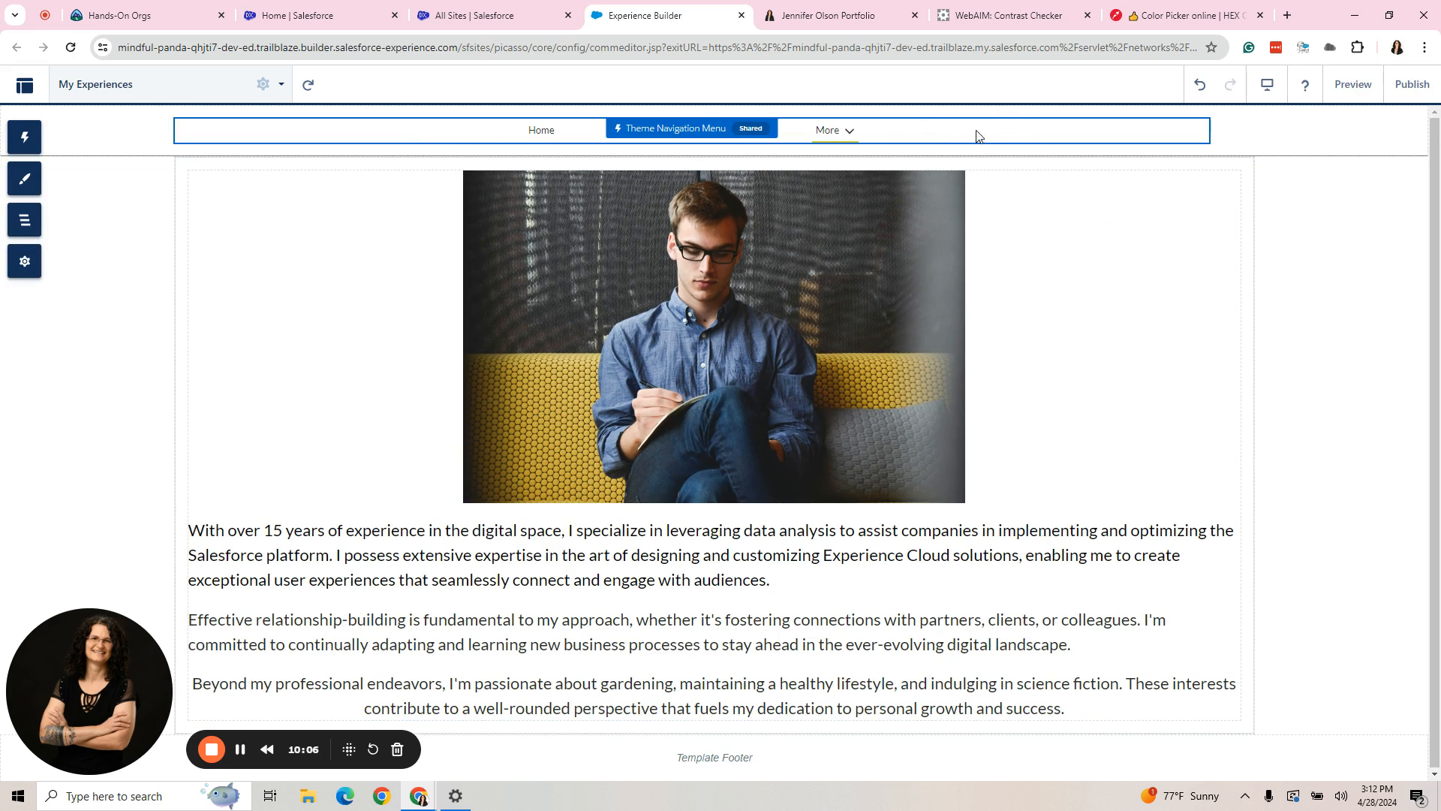
pyautogui.click(998, 136)
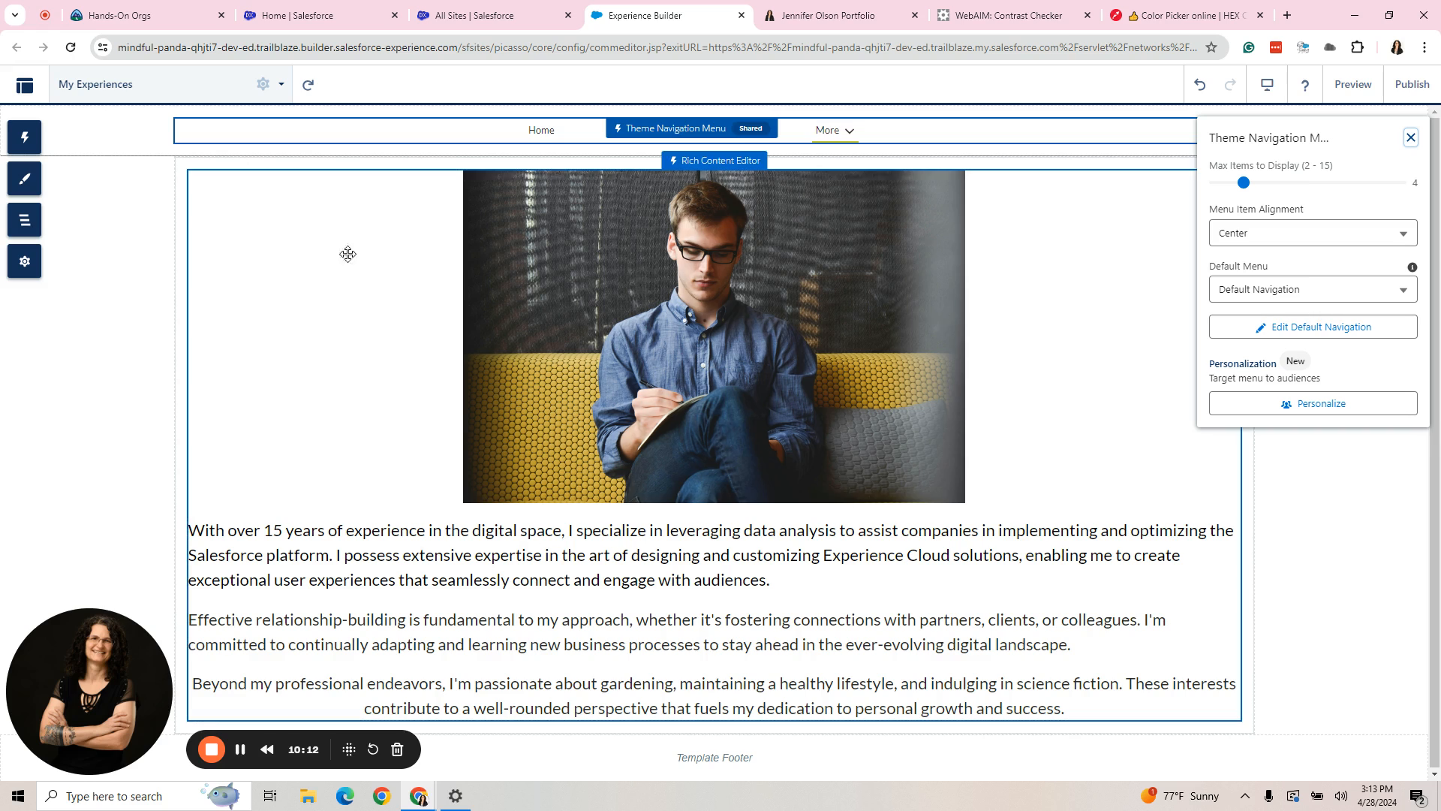
pyautogui.click(133, 200)
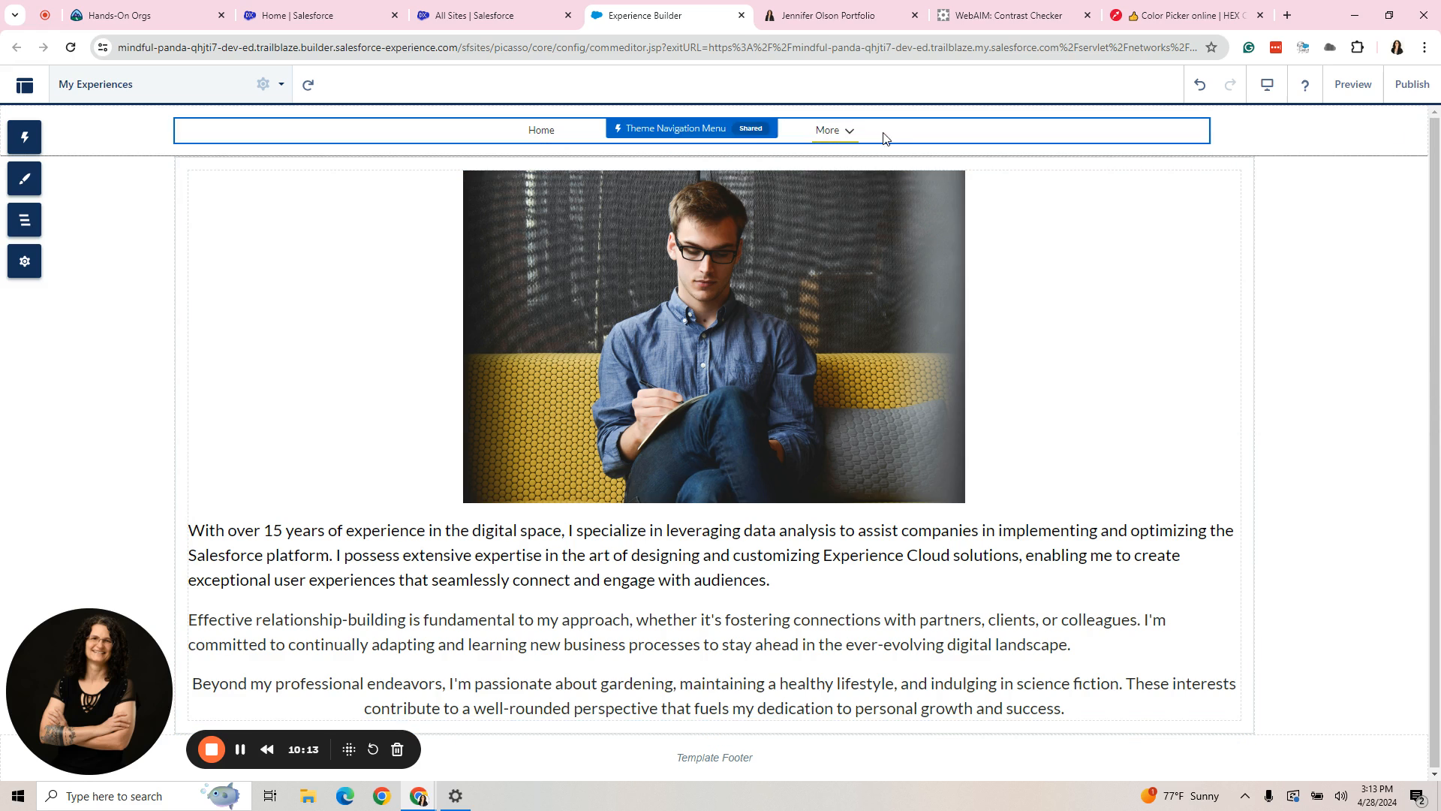
pyautogui.click(1006, 133)
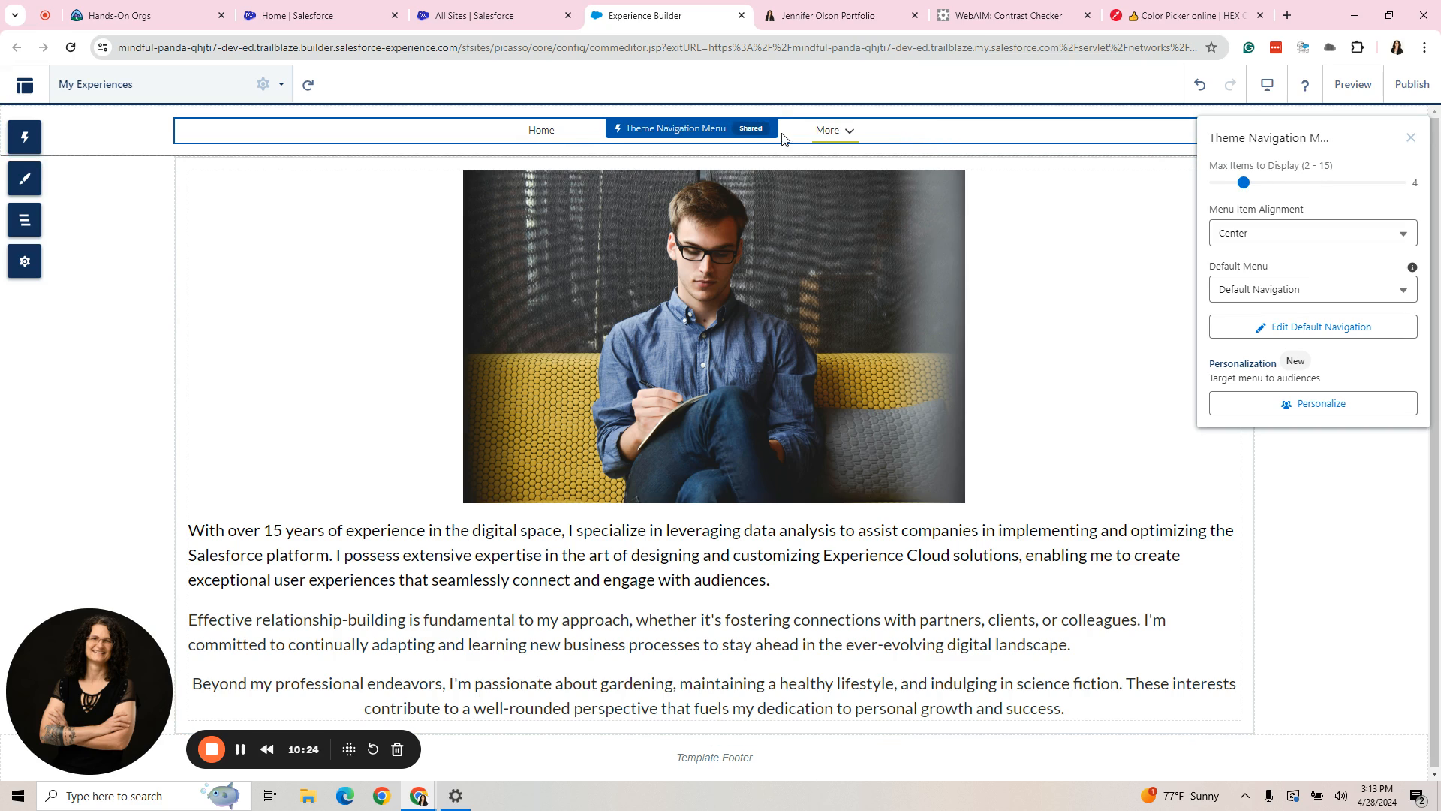
pyautogui.moveTo(1244, 183); pyautogui.dragTo(1280, 186)
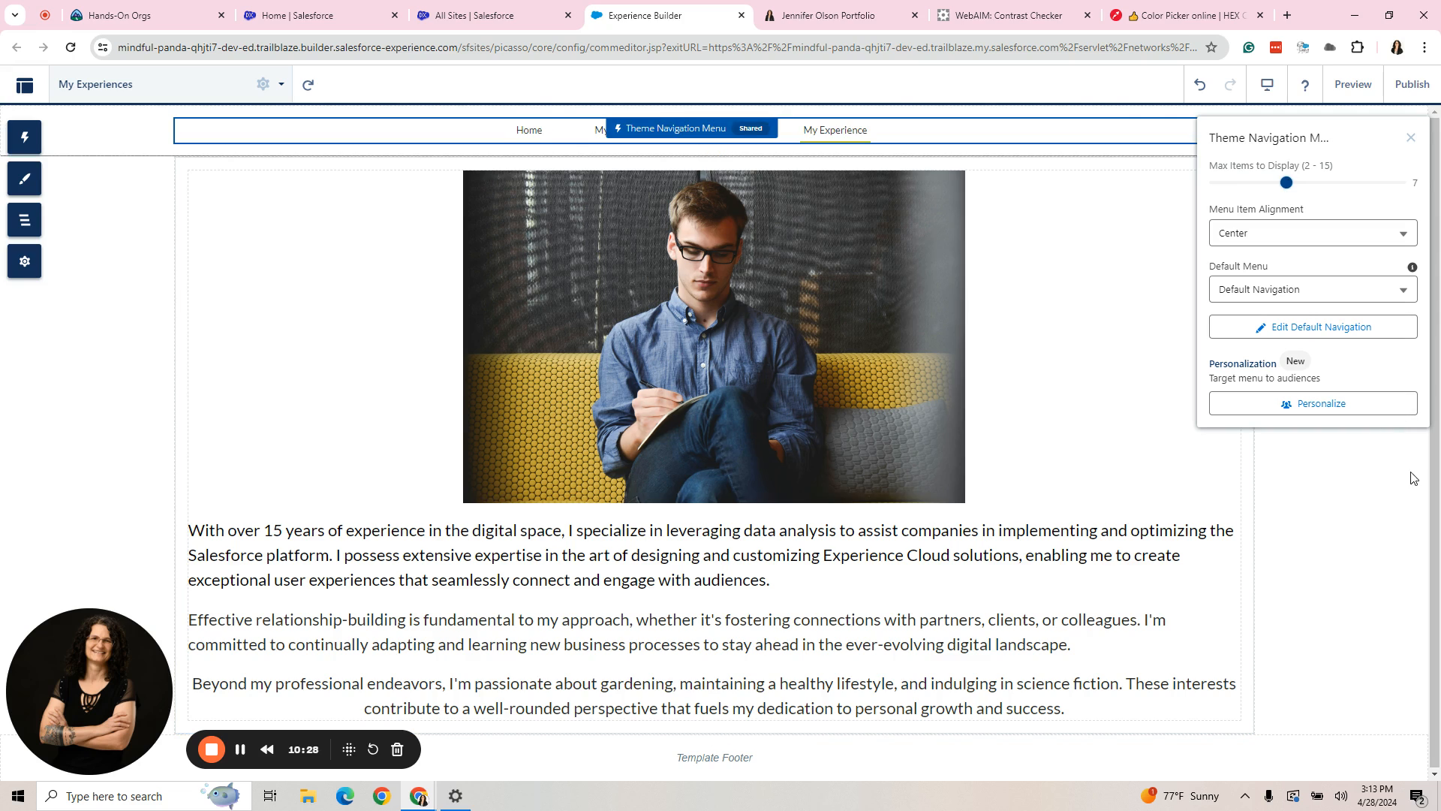
pyautogui.click(1360, 459)
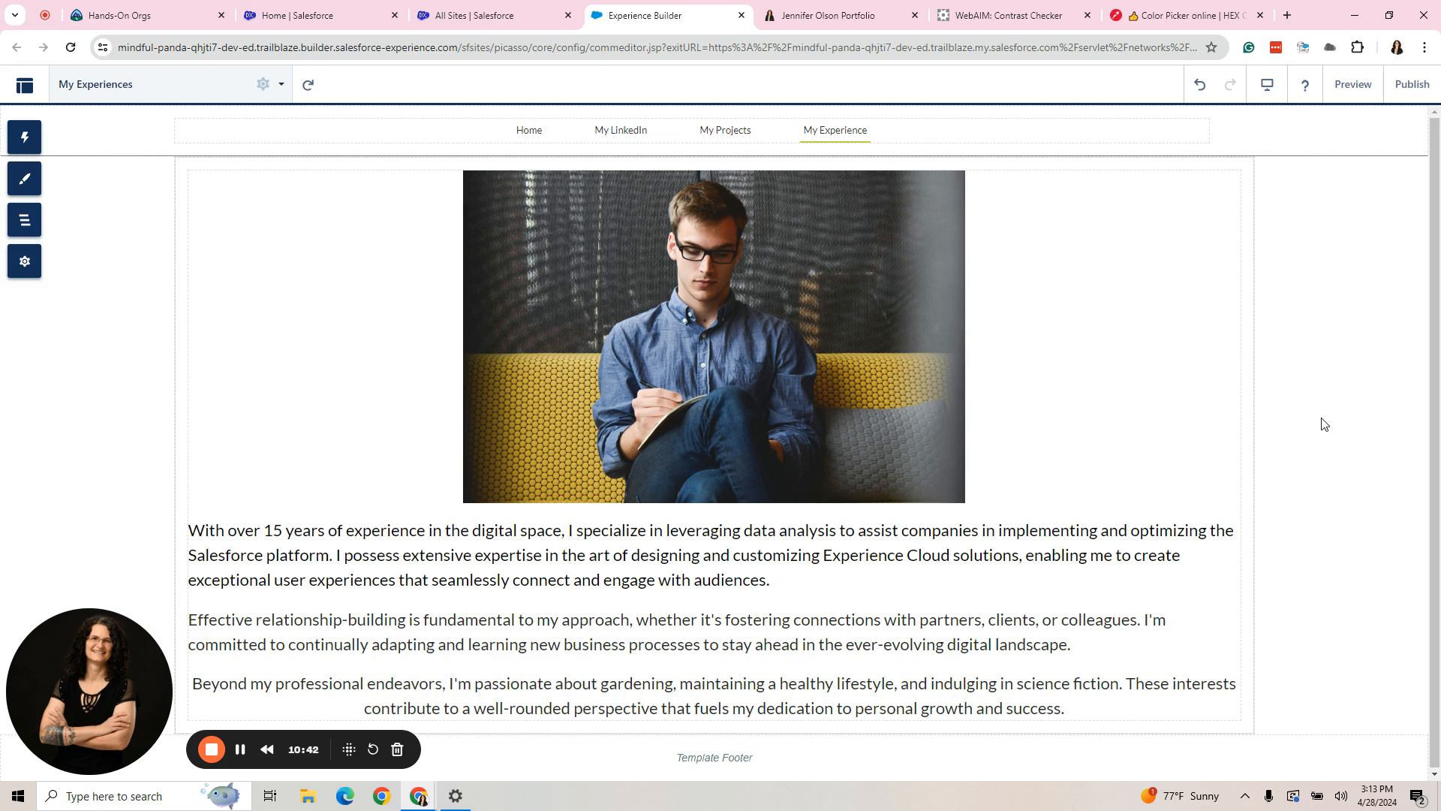
# - Review the theme layouts in the site settings and the properties of the Theme Navigation Menu
pyautogui.click(24, 261)
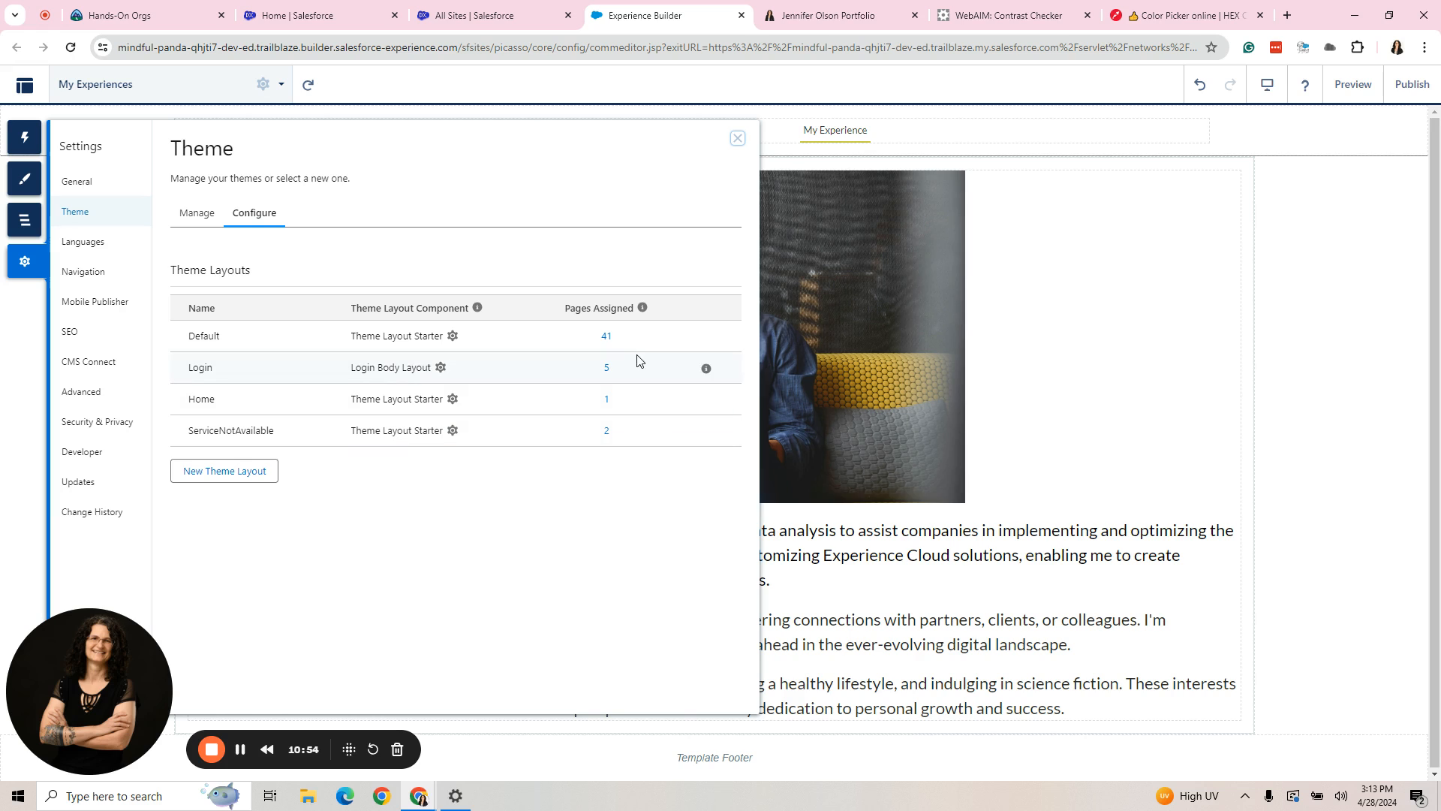
pyautogui.click(737, 139)
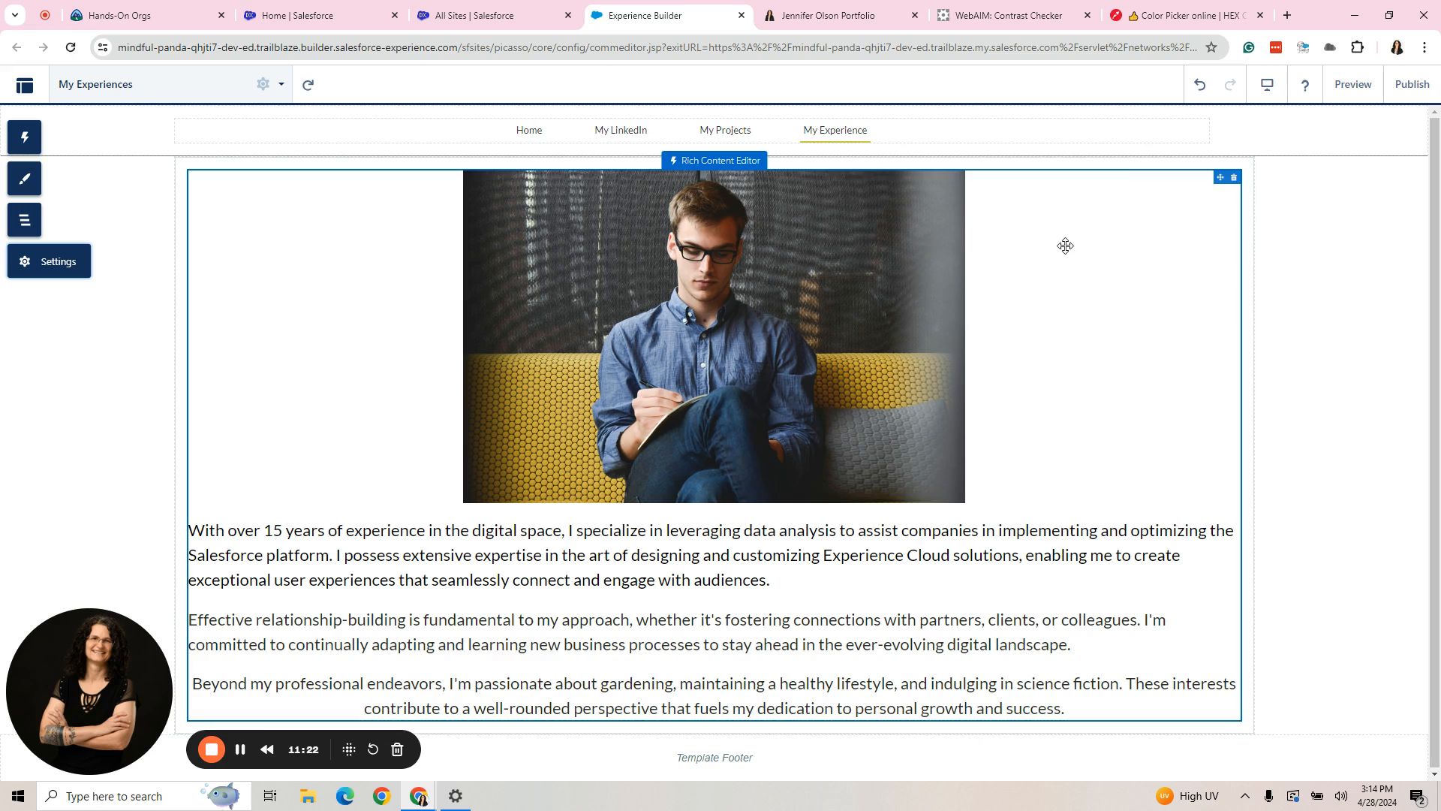
pyautogui.click(1078, 133)
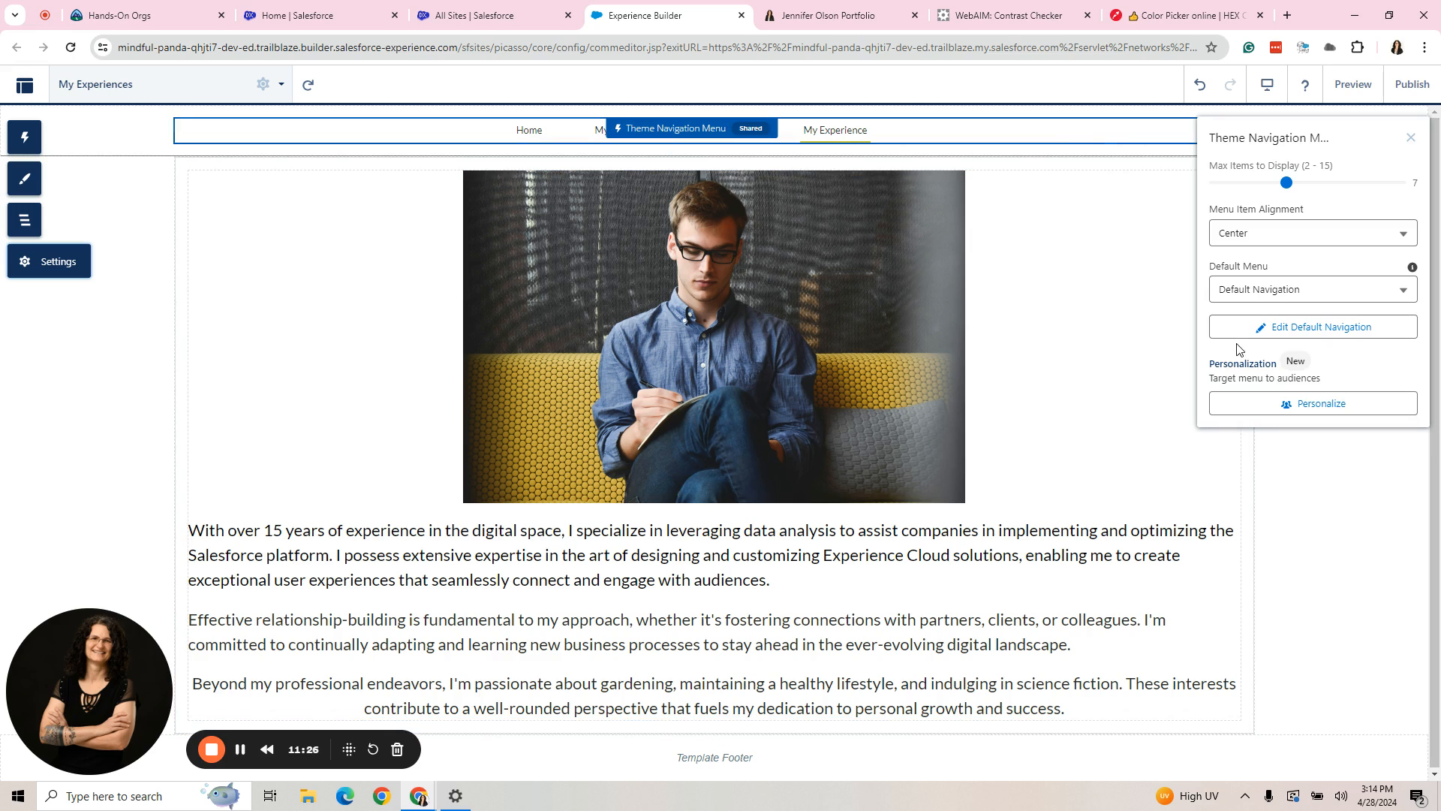
# - Start a new menu named All My Other Pages Navigation in the site's Navigation settings
pyautogui.click(25, 265)
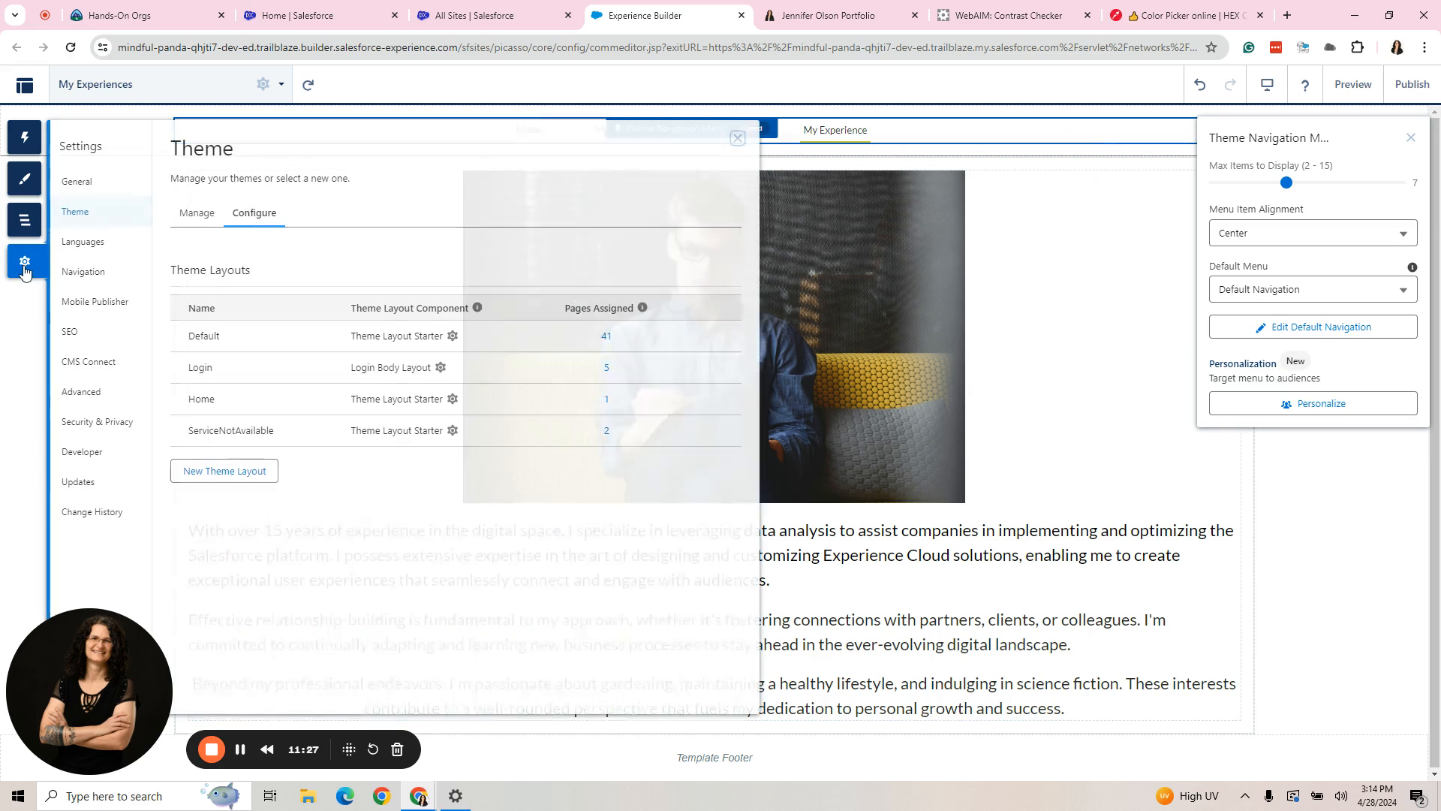
pyautogui.click(78, 274)
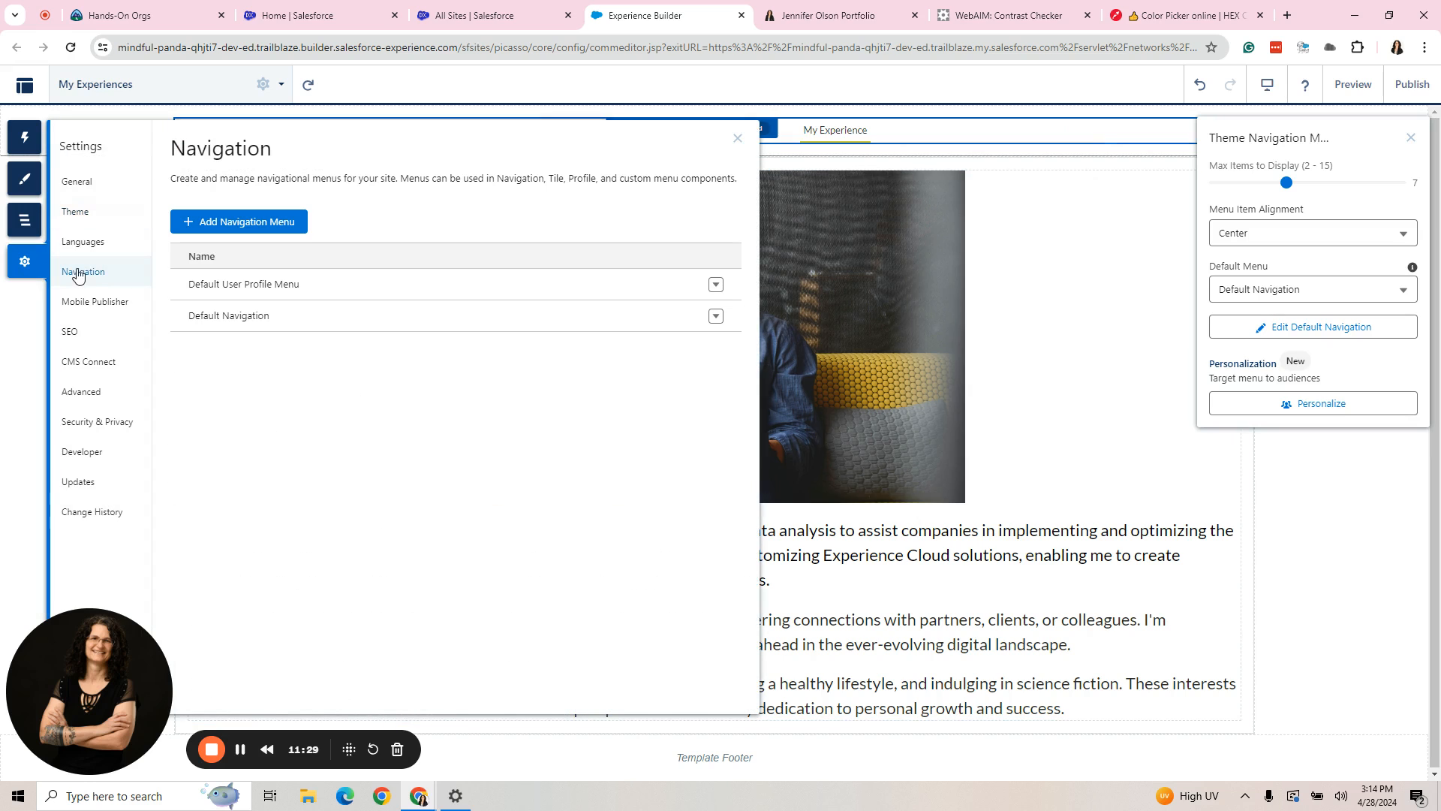
pyautogui.click(244, 224)
pyautogui.click(538, 255)
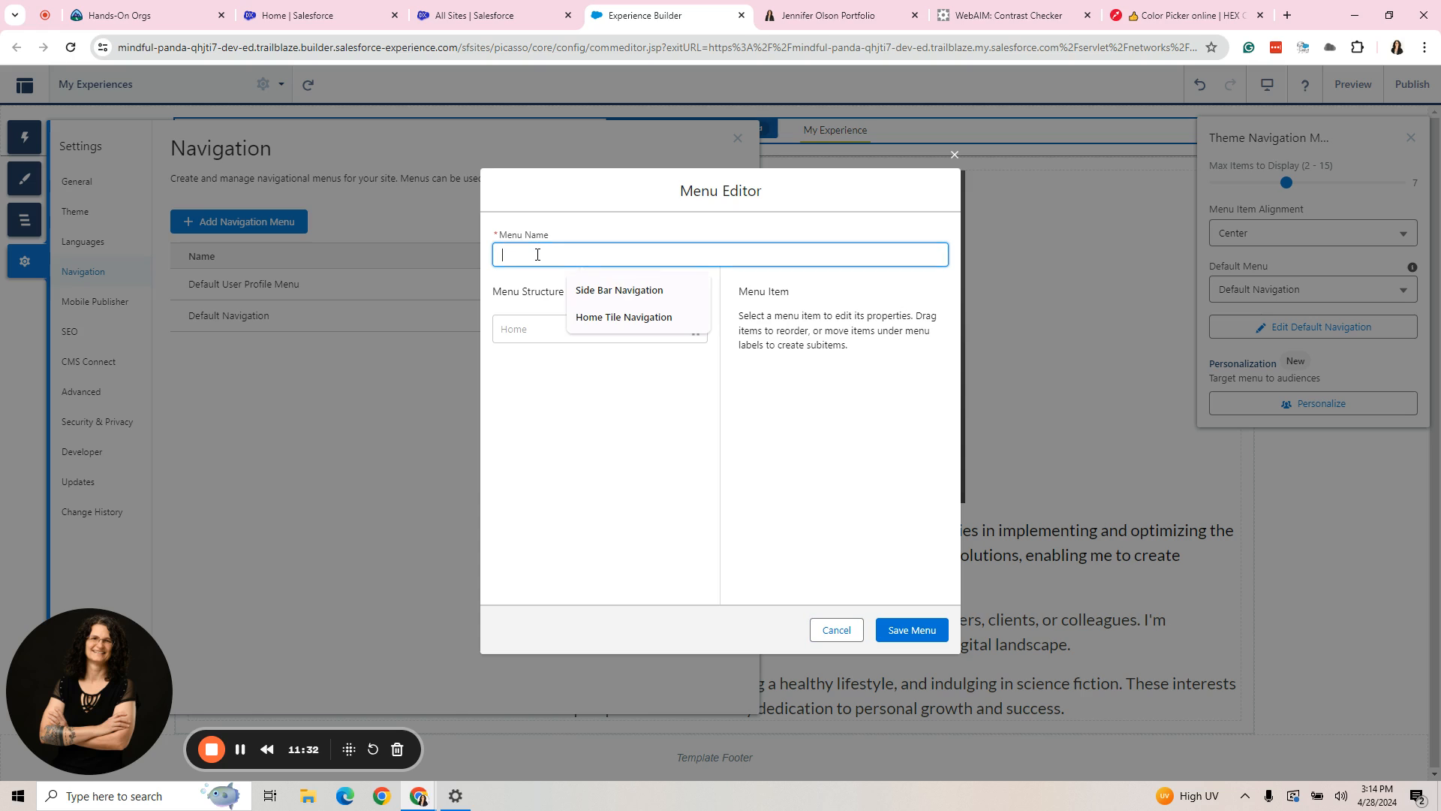
pyautogui.write('AllM')
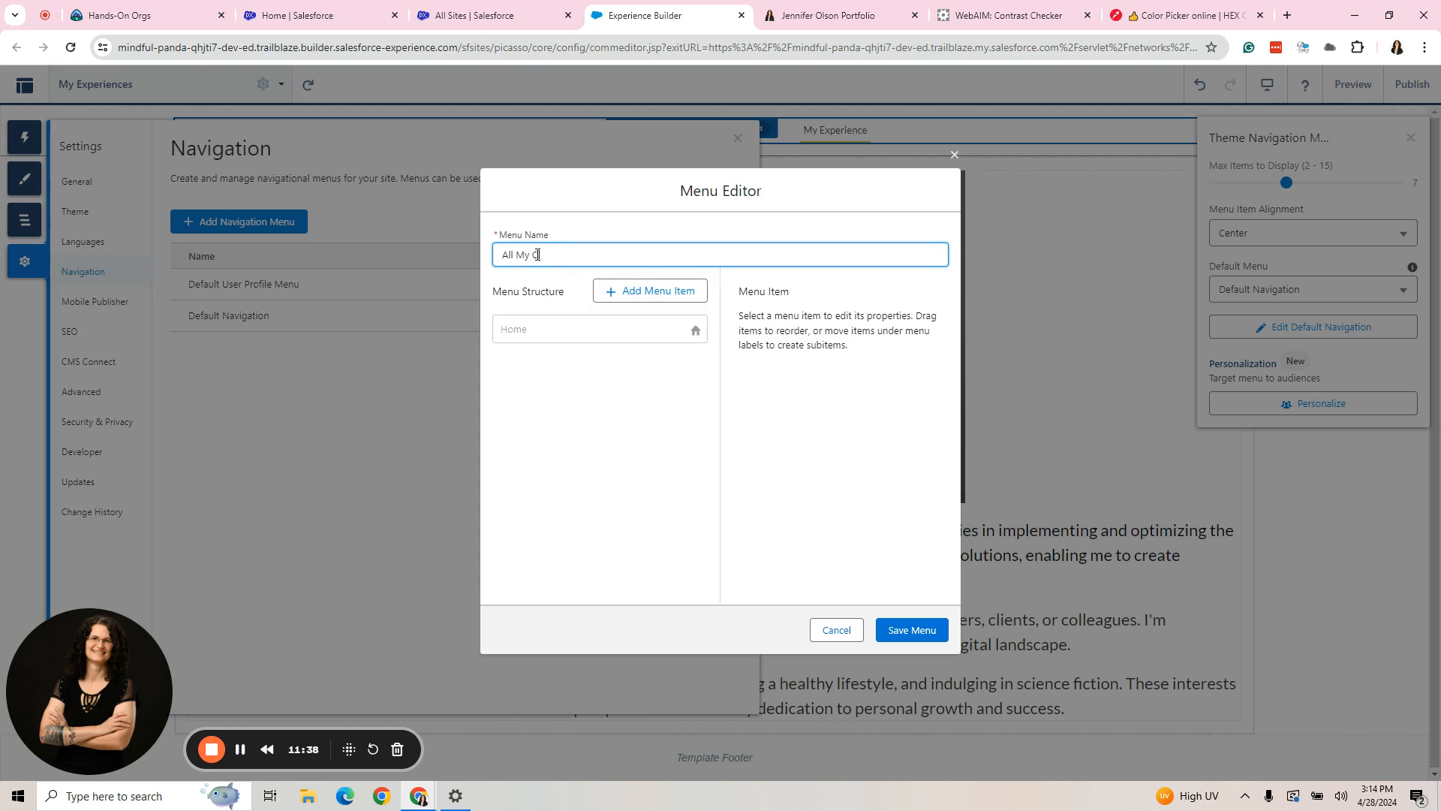
pyautogui.write('y Other Pges')
pyautogui.press('BackSpace')
pyautogui.press('BackSpace')
pyautogui.press('BackSpace')
pyautogui.press('BackSpace')
pyautogui.write('a')
pyautogui.press('BackSpace')
pyautogui.write('Pag')
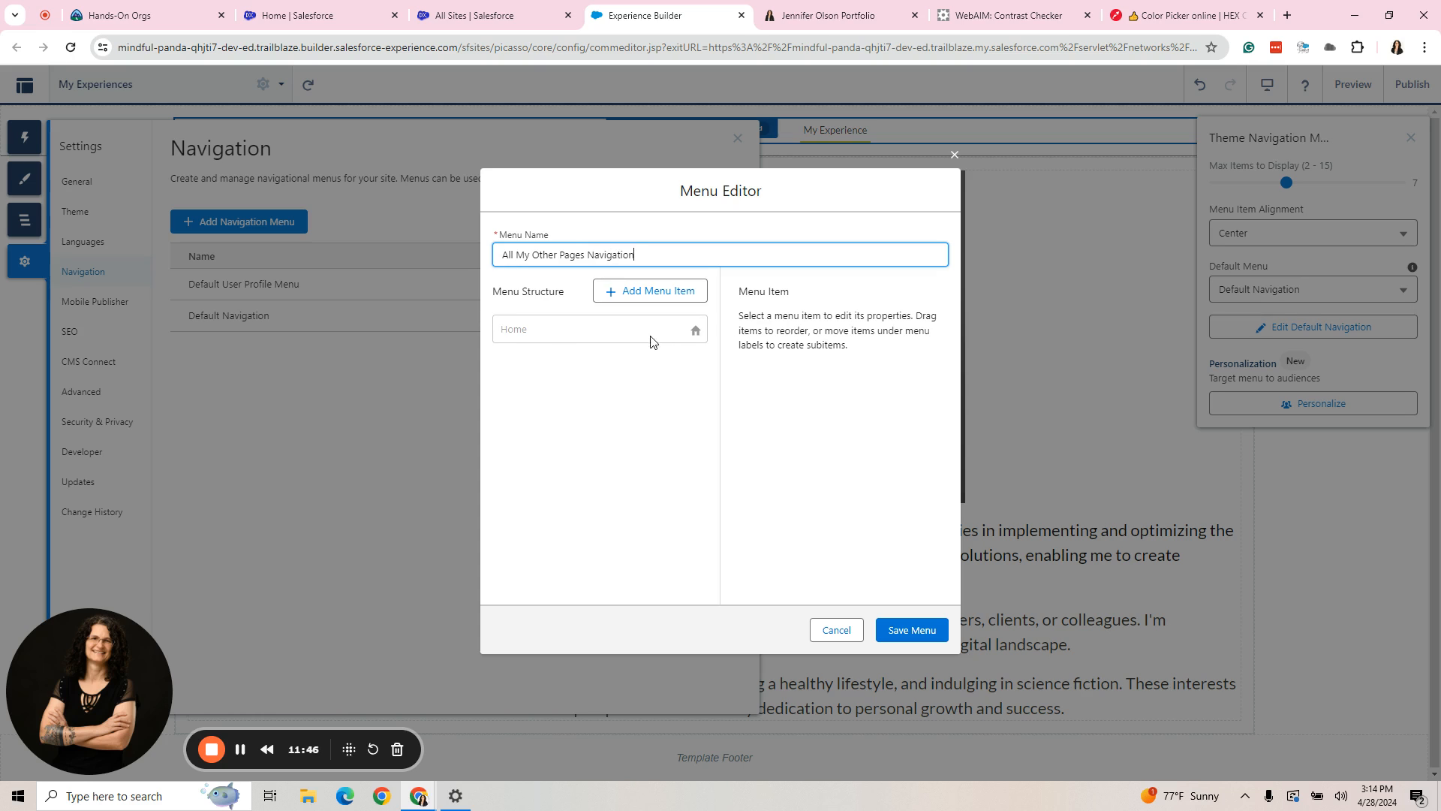
# - Add a menu item named My LinkedIn and set its type to External URL
pyautogui.click(643, 291)
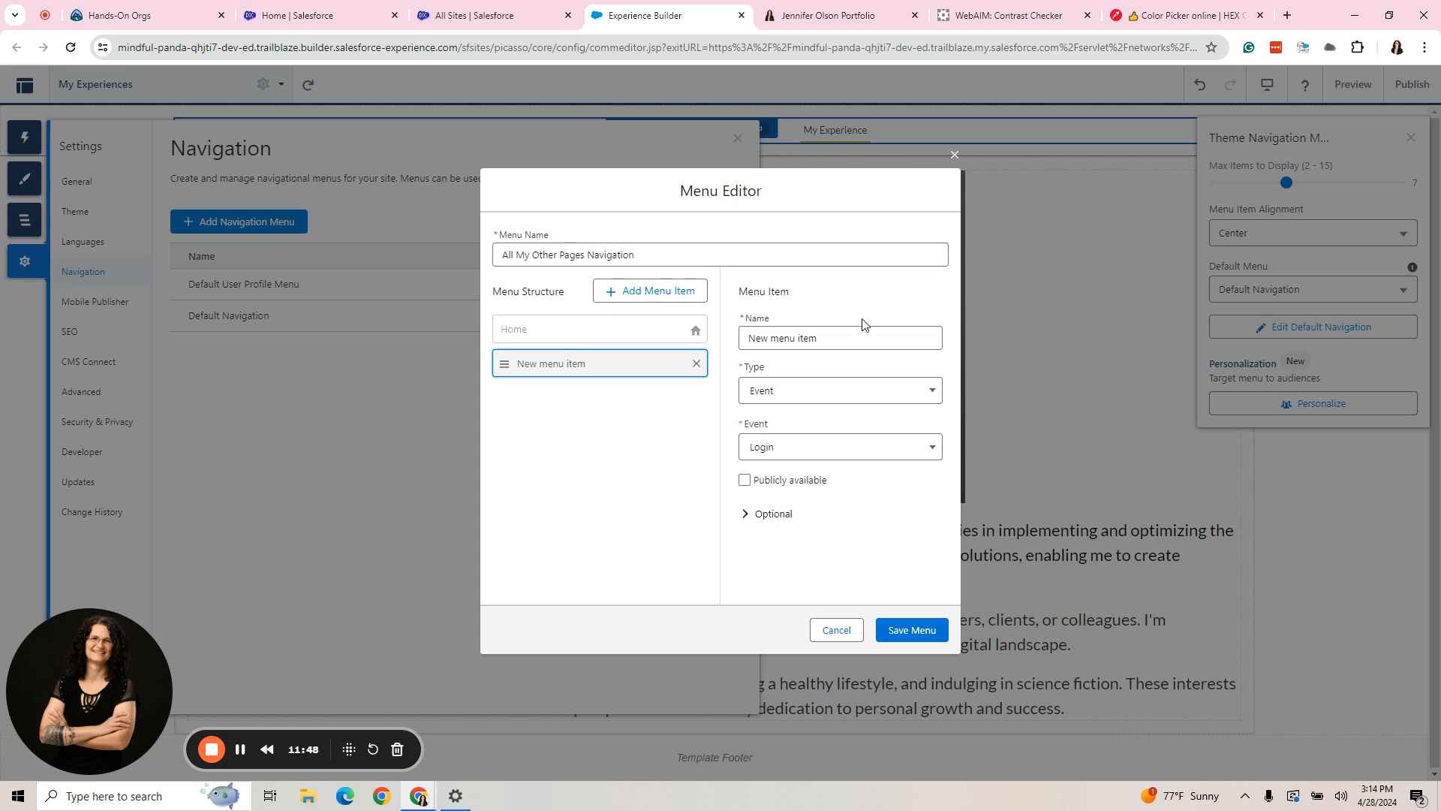
pyautogui.moveTo(744, 337); pyautogui.dragTo(1097, 367)
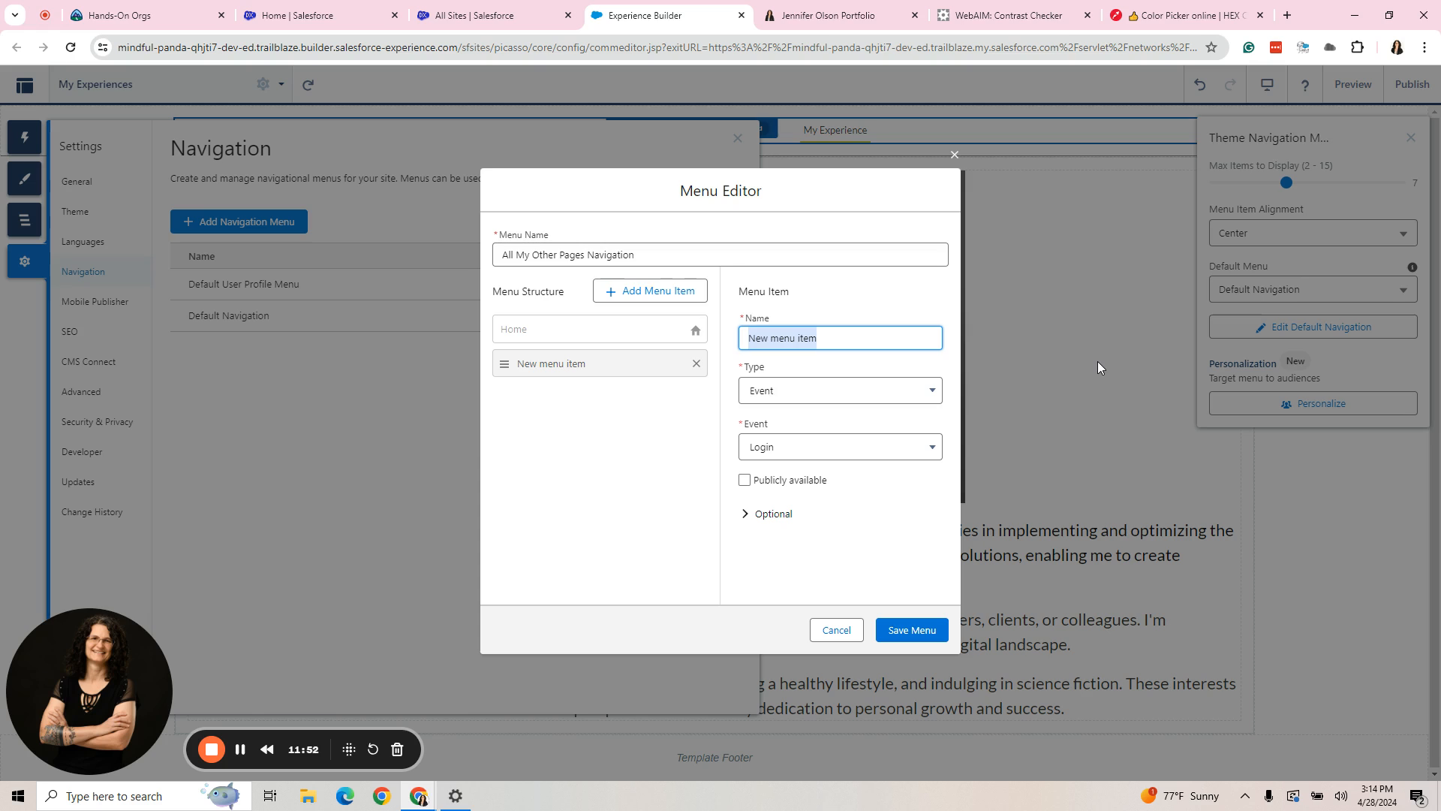
pyautogui.write('Linke')
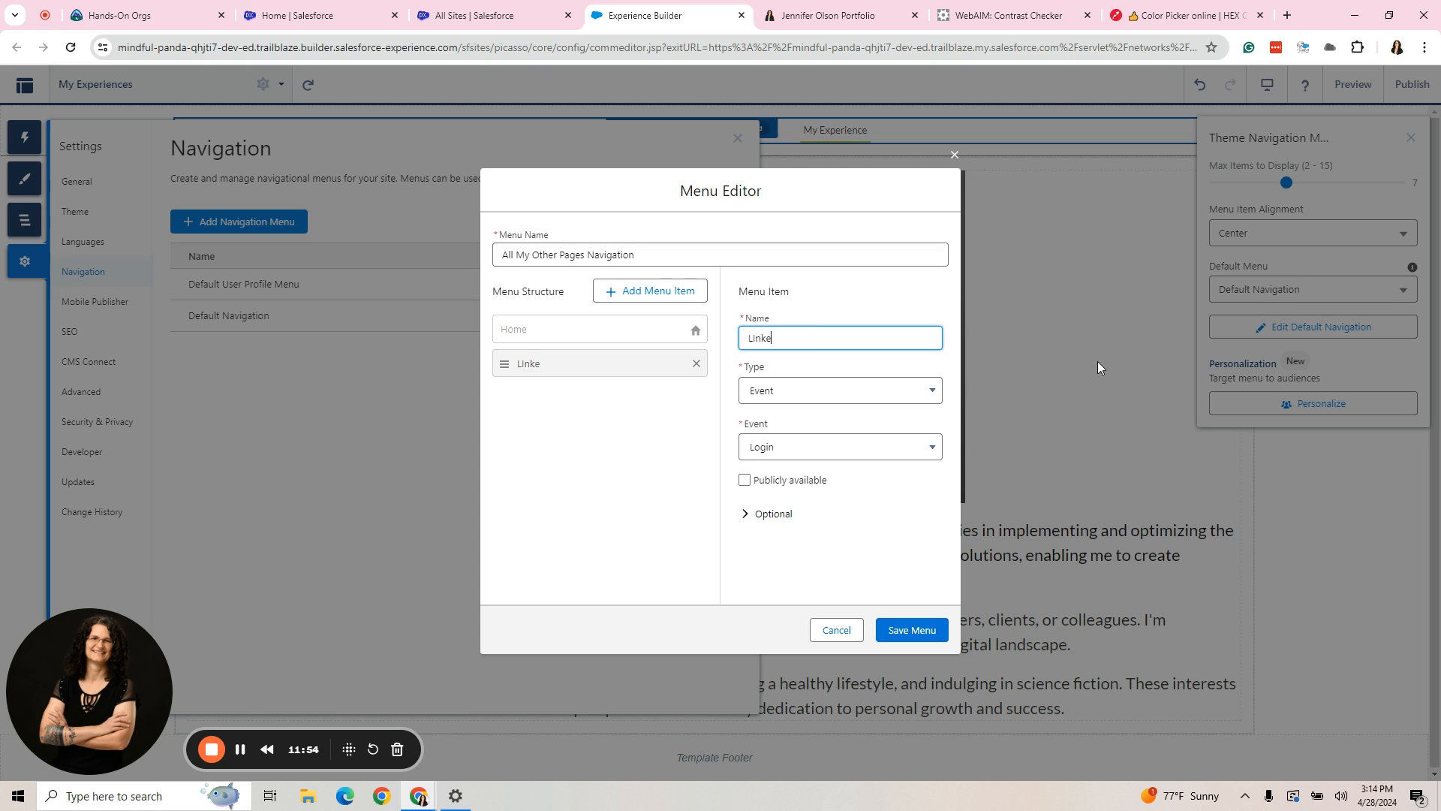
pyautogui.press('BackSpace')
pyautogui.press('BackSpace')
pyautogui.press('BackSpace')
pyautogui.write('innke')
pyautogui.press('BackSpace')
pyautogui.press('BackSpace')
pyautogui.press('BackSpace')
pyautogui.press('BackSpace')
pyautogui.write('kedIn')
pyautogui.click(812, 391)
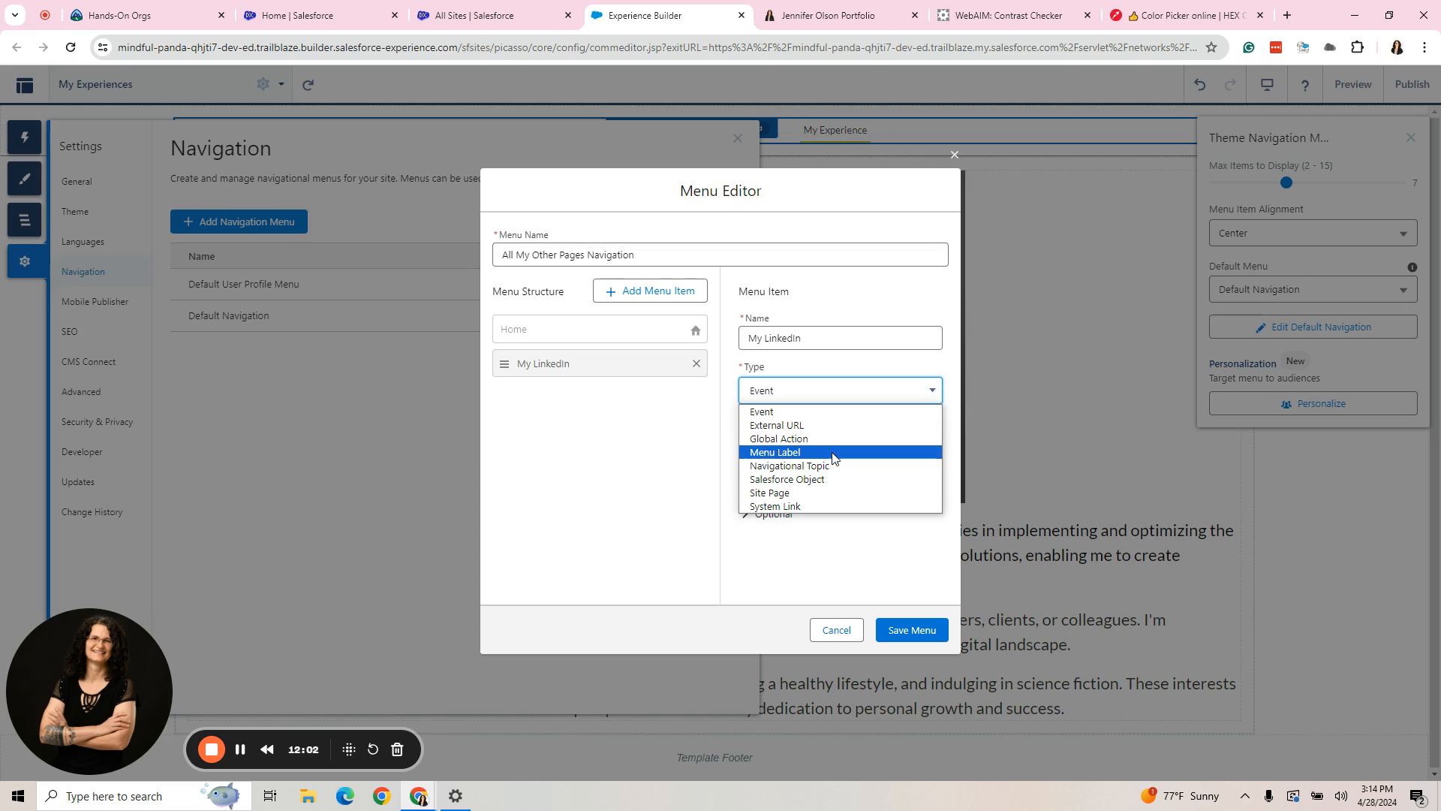
pyautogui.click(779, 425)
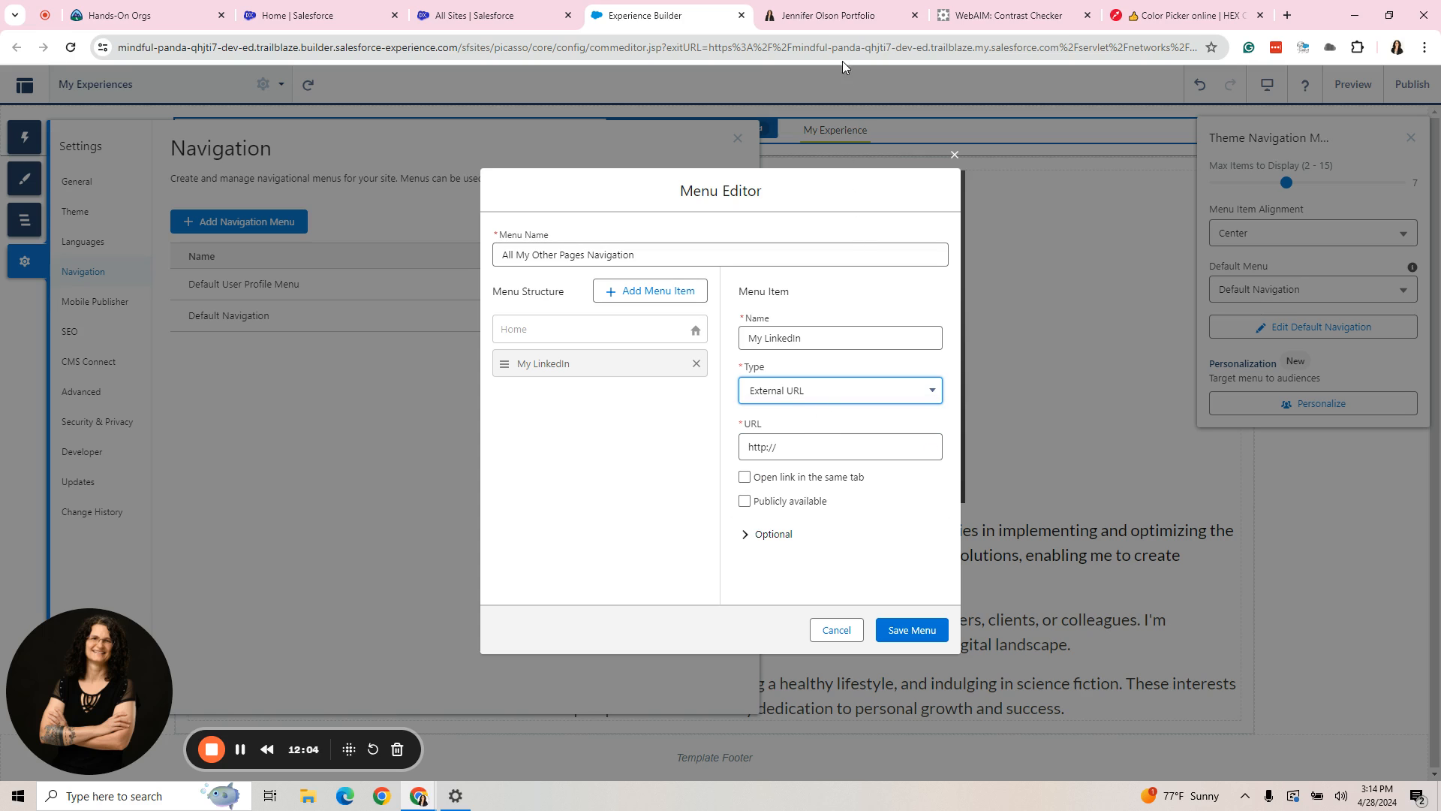
# - Copy the LinkedIn icon's link address from the existing portfolio site's footer, and return to the Menu Editor
pyautogui.click(833, 18)
pyautogui.scroll(-12, 675, 421)
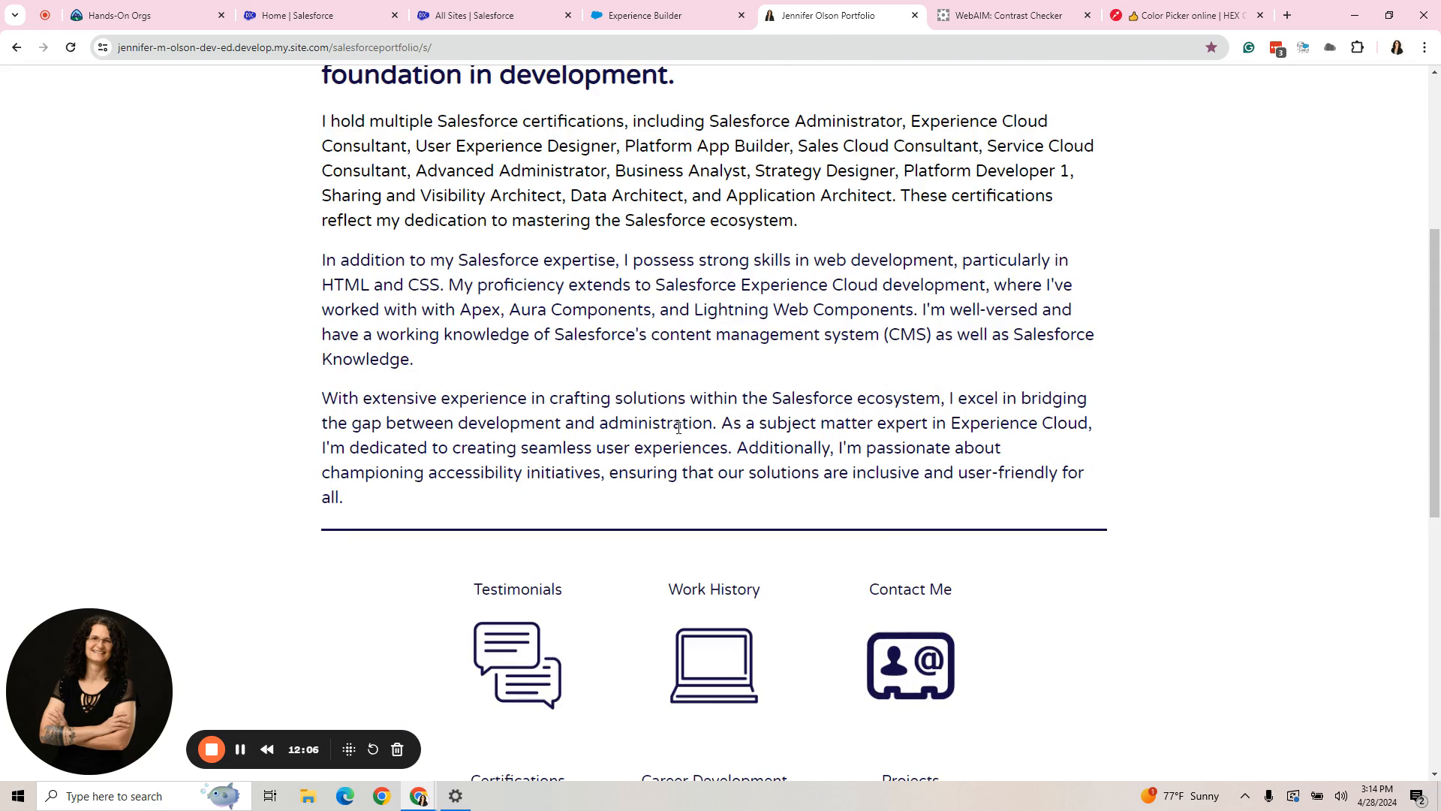
pyautogui.rightClick(619, 745)
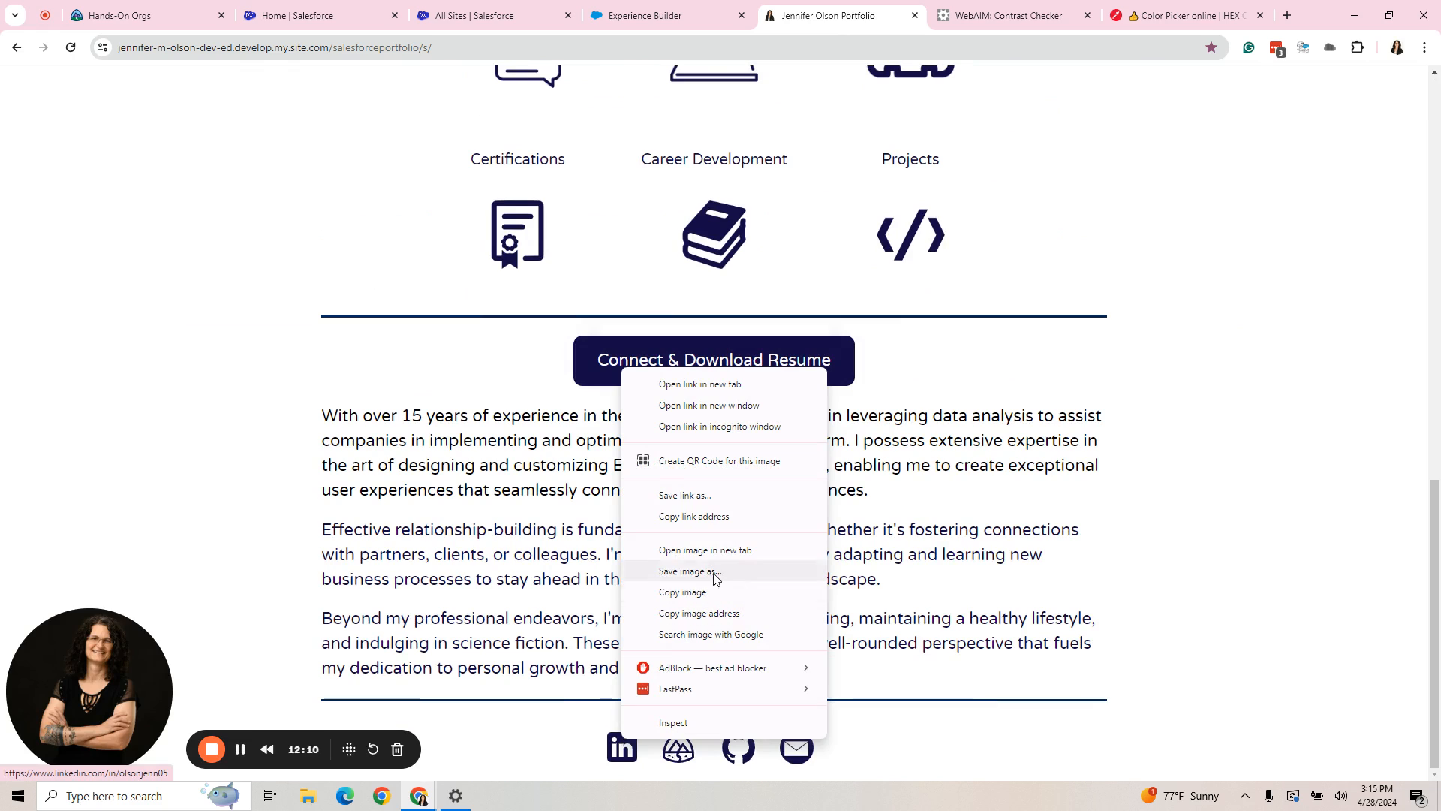
pyautogui.click(704, 518)
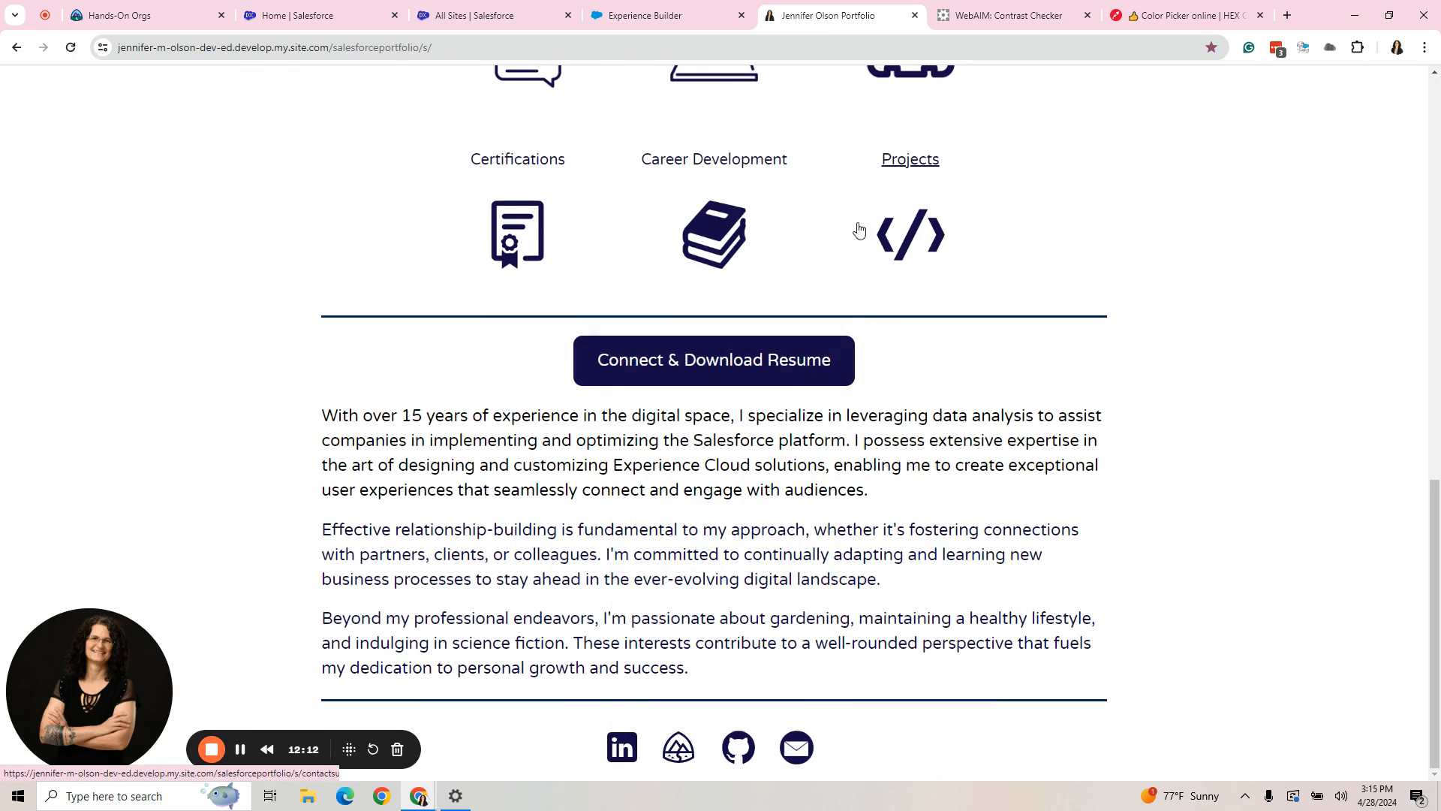
pyautogui.click(709, 17)
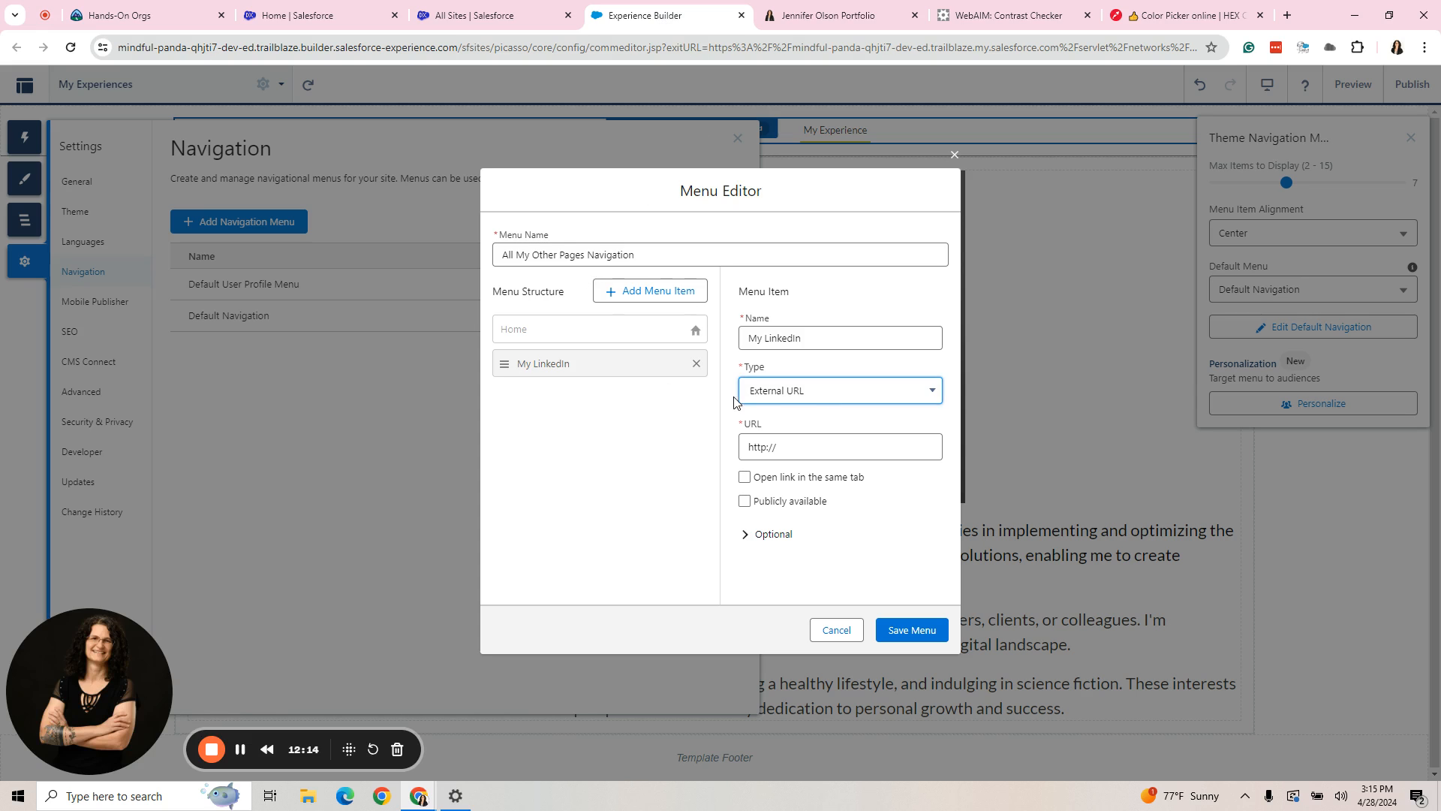
# - Replace the My LinkedIn item's URL with the copied LinkedIn profile address and make the item publicly available
pyautogui.click(784, 449)
pyautogui.moveTo(785, 448); pyautogui.dragTo(734, 455)
pyautogui.rightClick(766, 448)
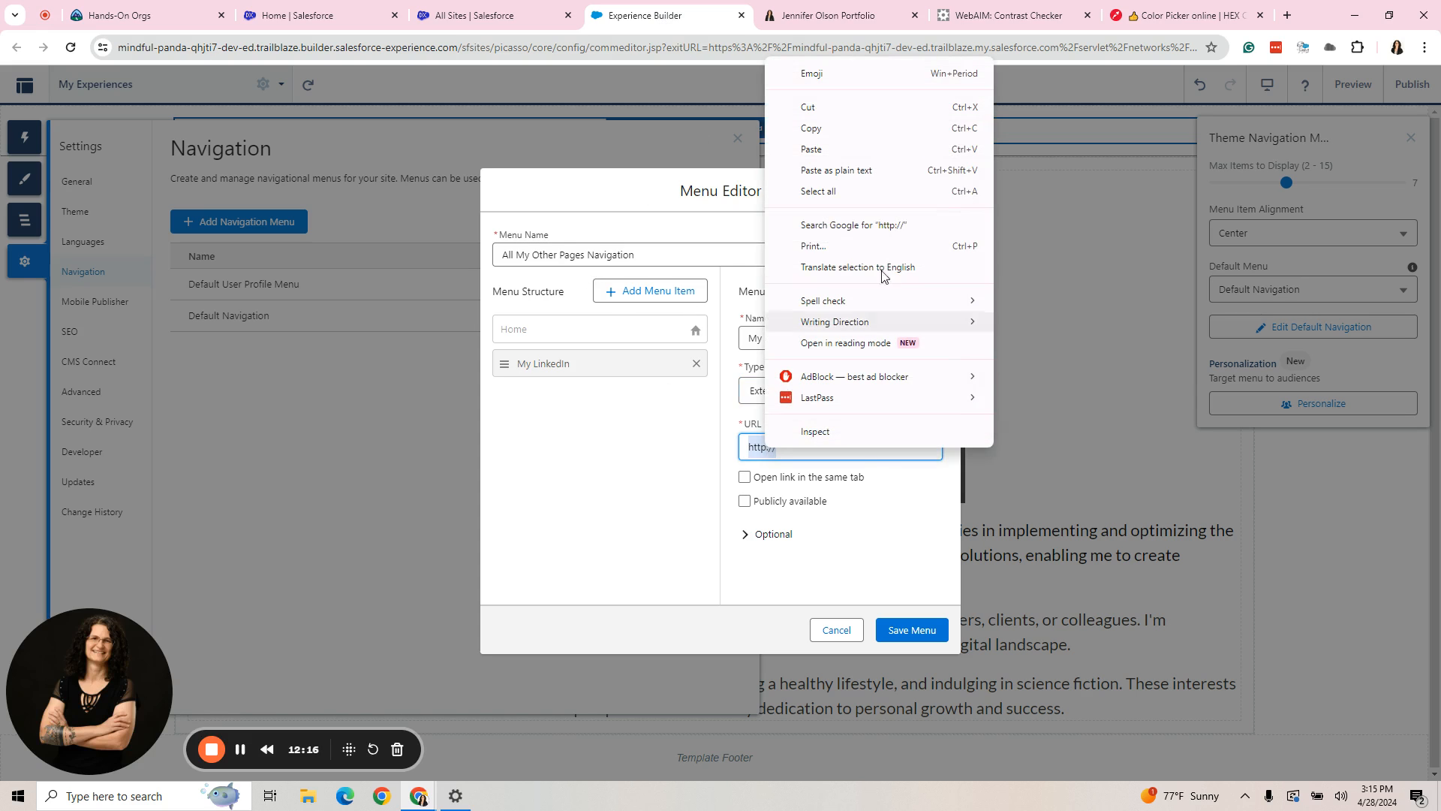
pyautogui.click(835, 171)
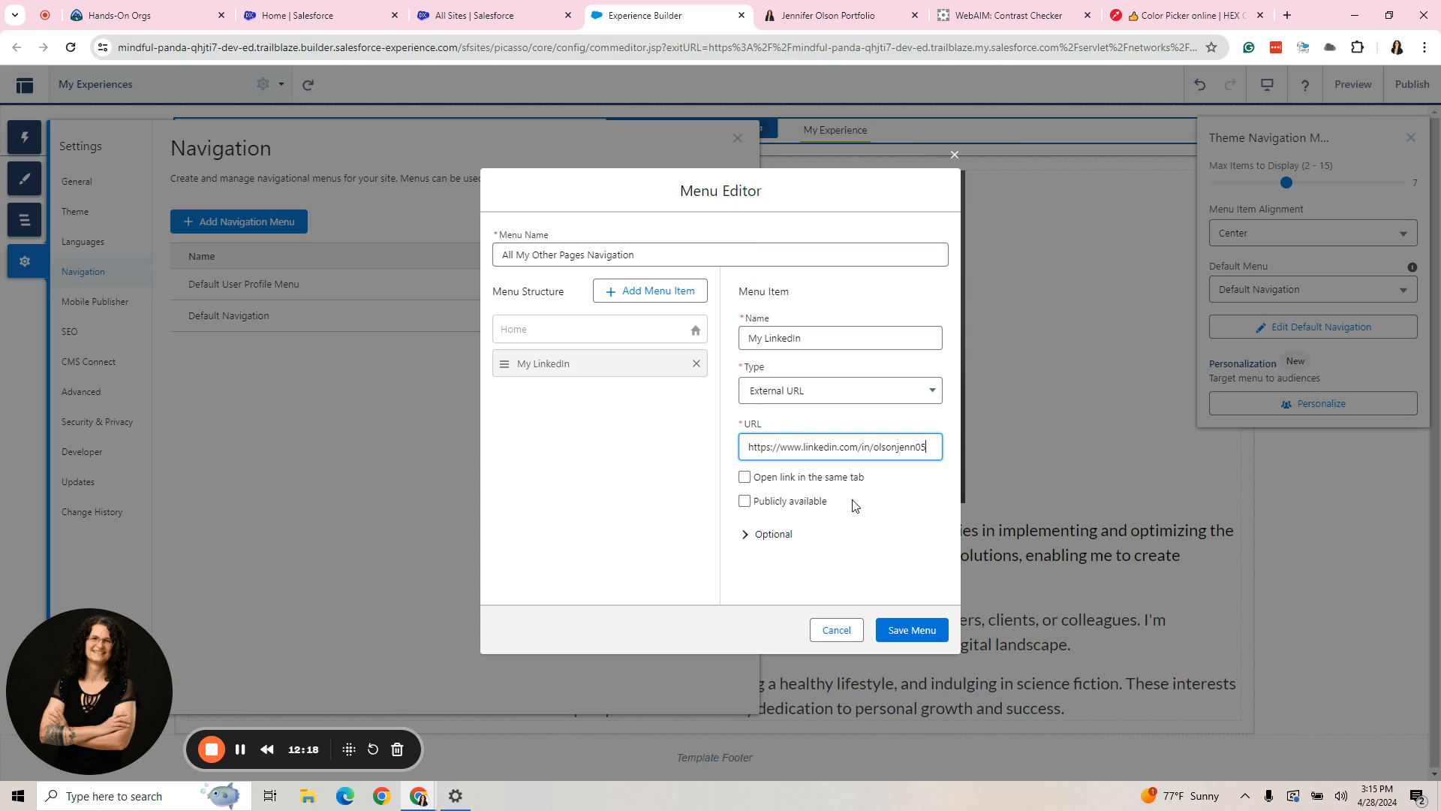
pyautogui.click(747, 501)
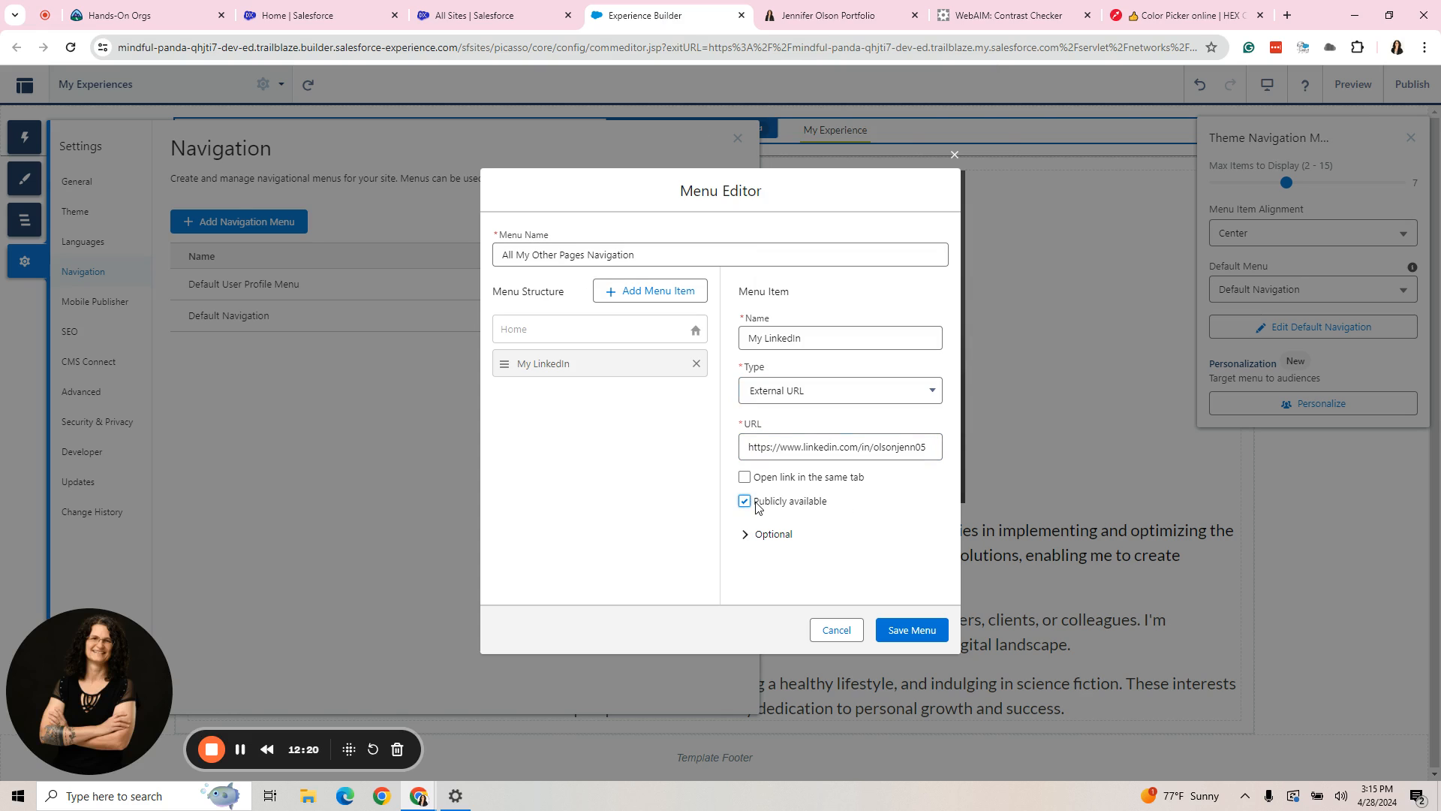
# - Add a second menu item named My Other Portfolio below My LinkedIn
pyautogui.click(657, 292)
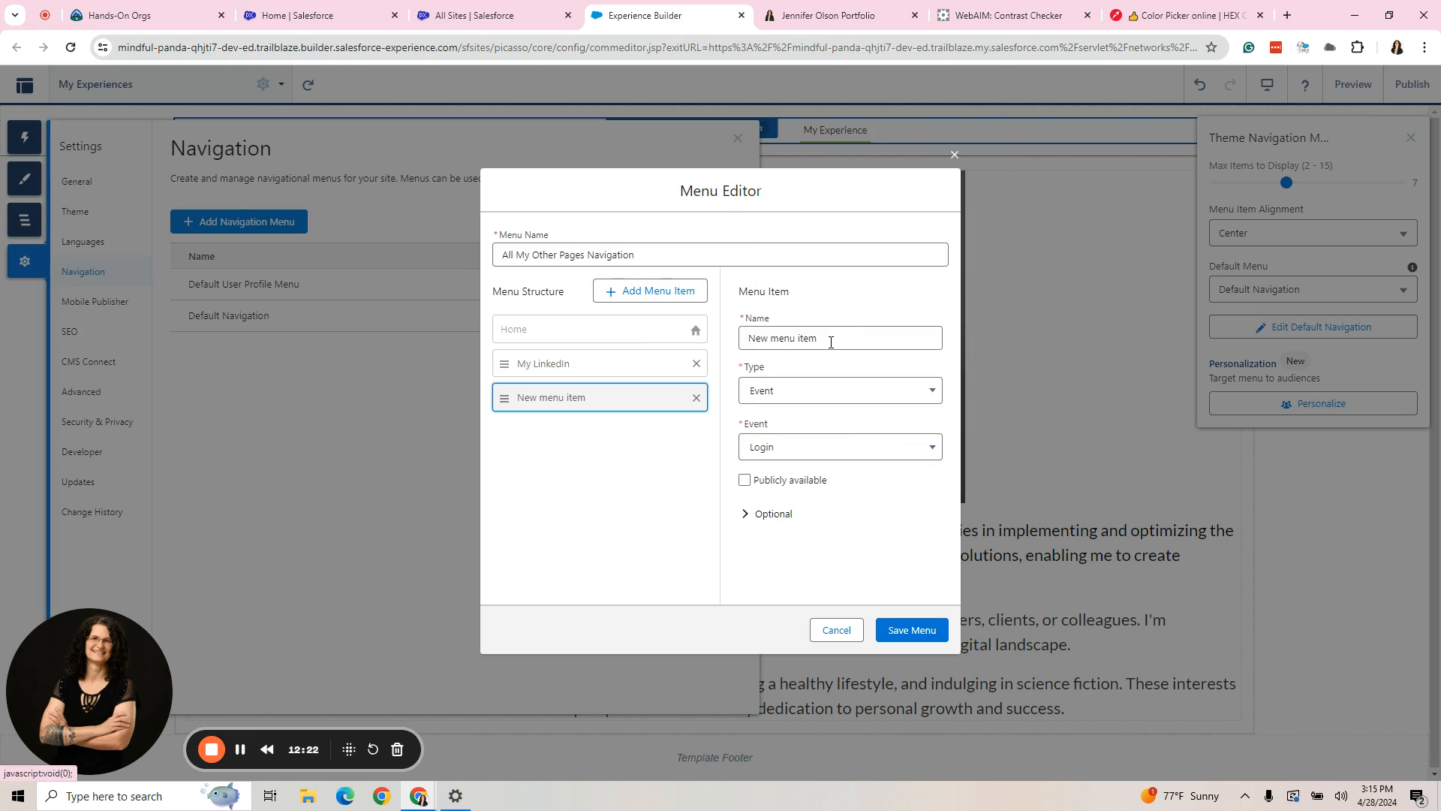
pyautogui.moveTo(831, 342); pyautogui.dragTo(732, 344)
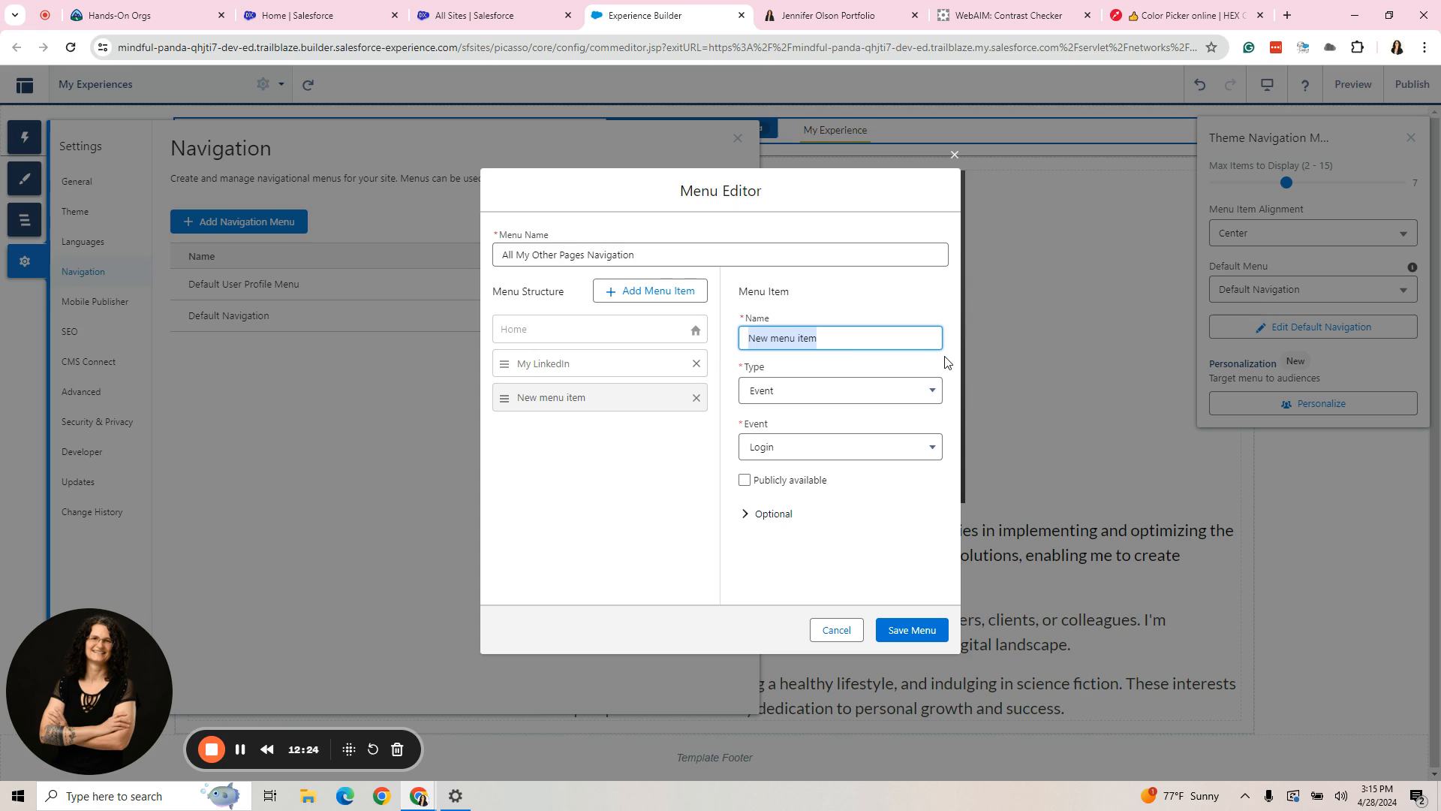
pyautogui.write('My Otdh')
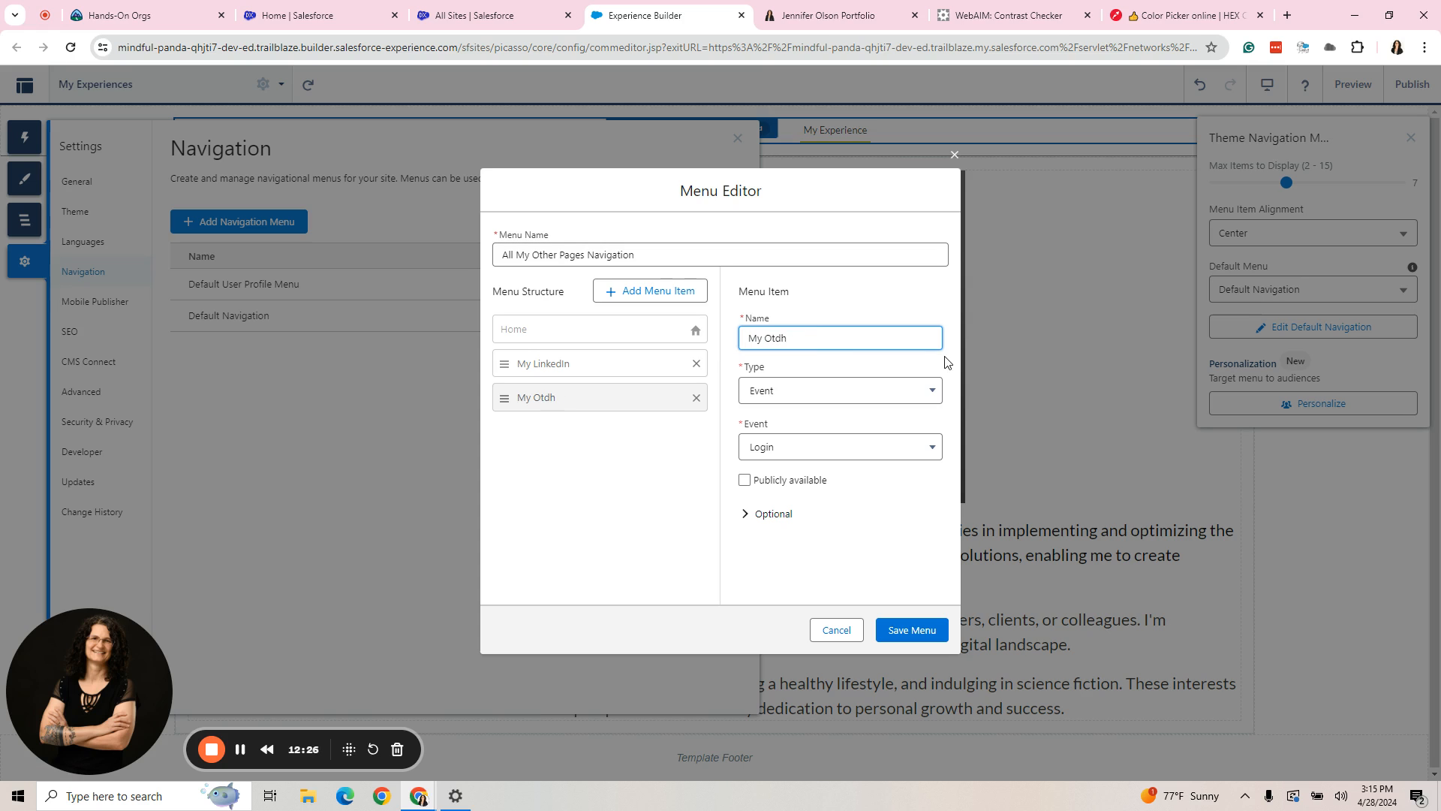
pyautogui.press('BackSpace')
pyautogui.press('BackSpace')
pyautogui.write('herPor')
pyautogui.write('POr')
pyautogui.press('BackSpace')
pyautogui.write('ortfolio')
# - Set the type of the My Other Portfolio item to External URL
pyautogui.click(863, 396)
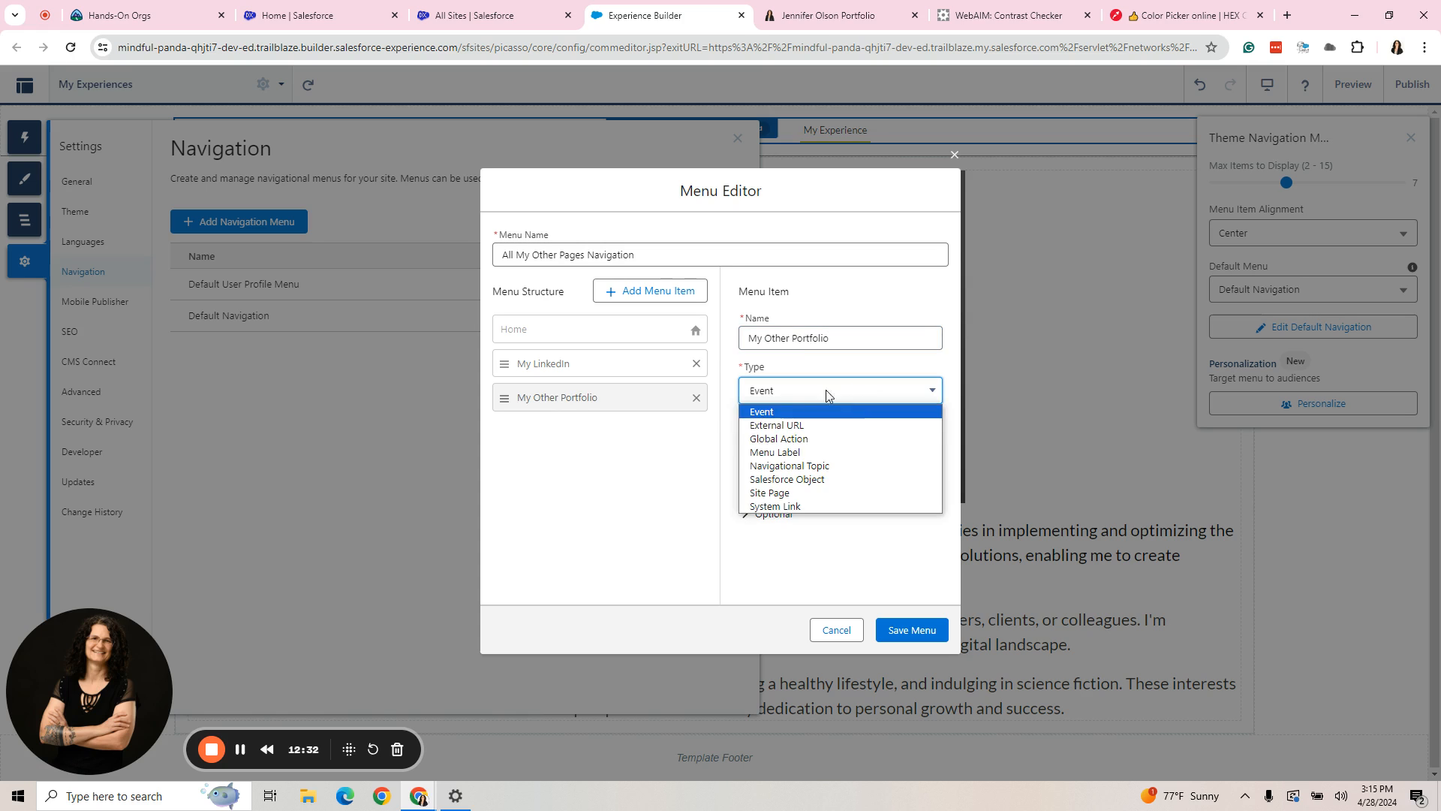
pyautogui.click(793, 481)
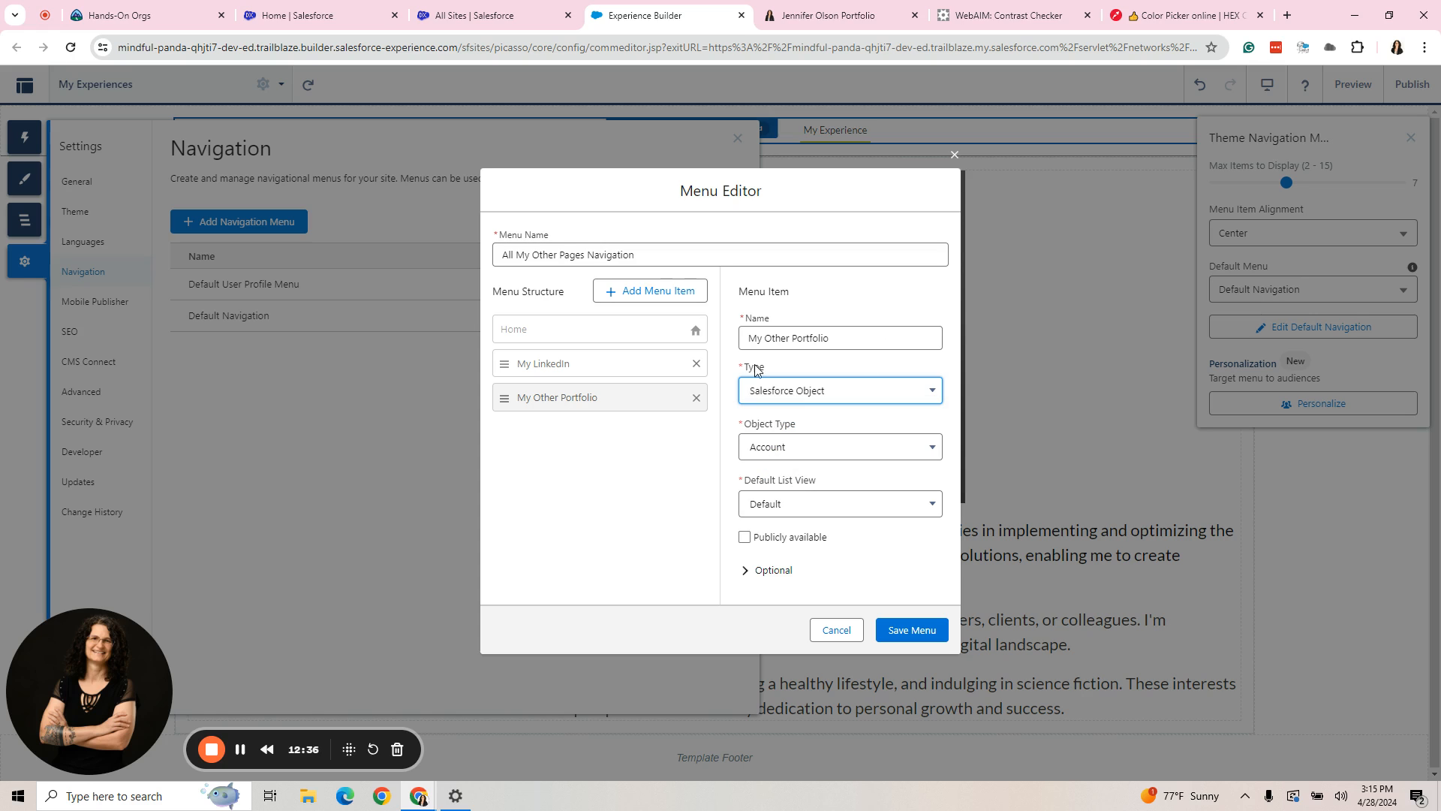
pyautogui.click(840, 389)
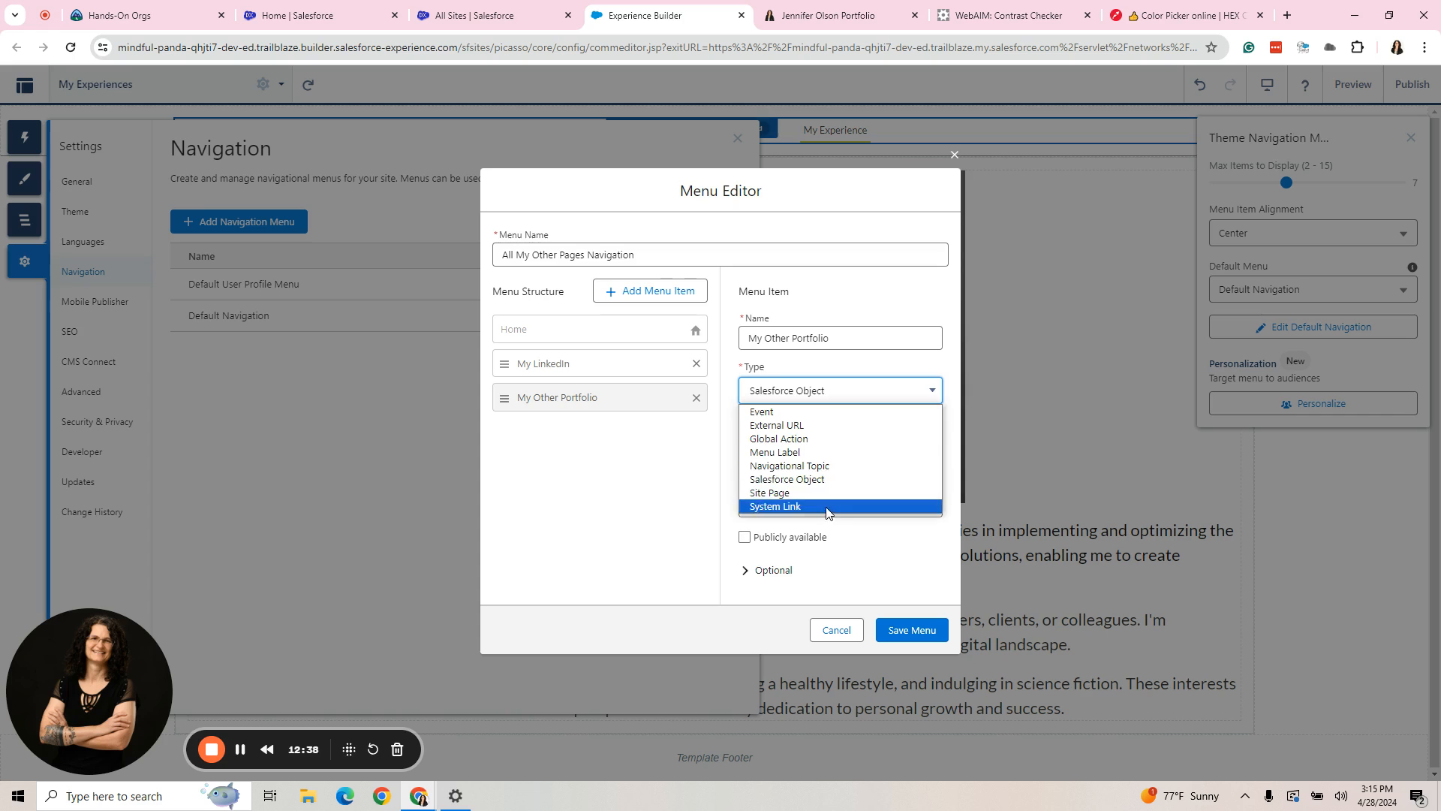
pyautogui.click(781, 425)
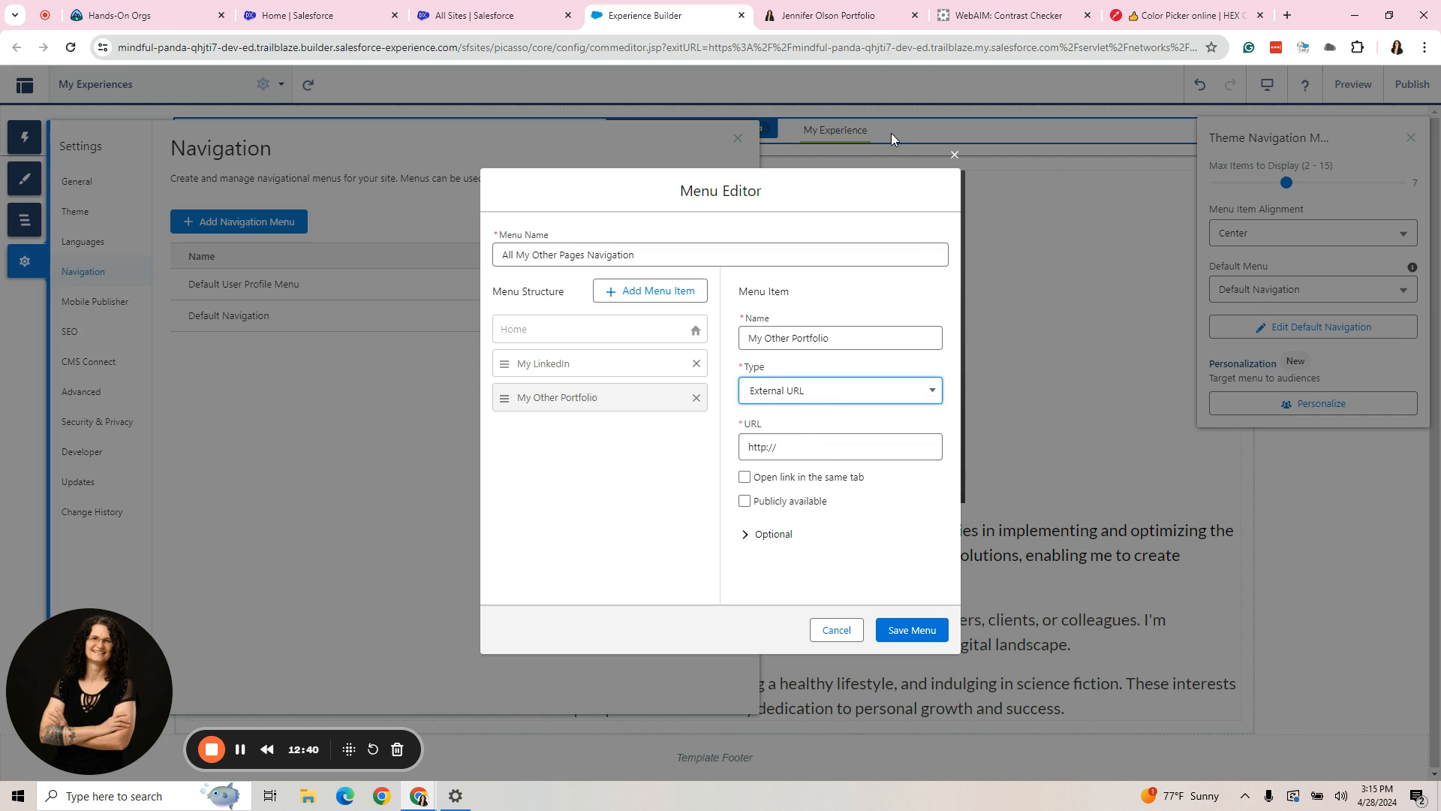
# - Copy the existing portfolio site's web address from its browser tab and return to the Menu Editor
pyautogui.click(828, 15)
pyautogui.click(481, 47)
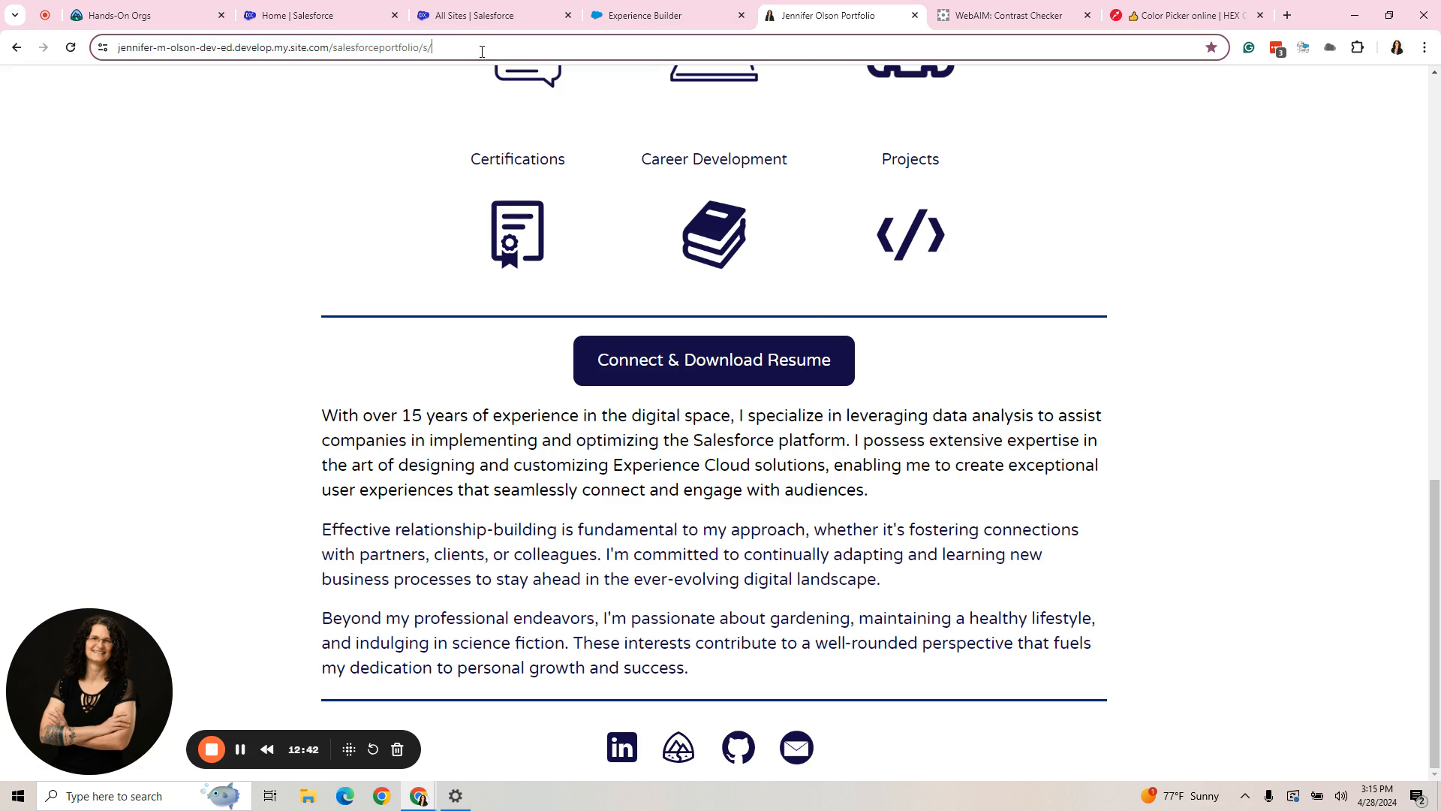
pyautogui.rightClick(482, 47)
pyautogui.click(510, 187)
pyautogui.click(676, 13)
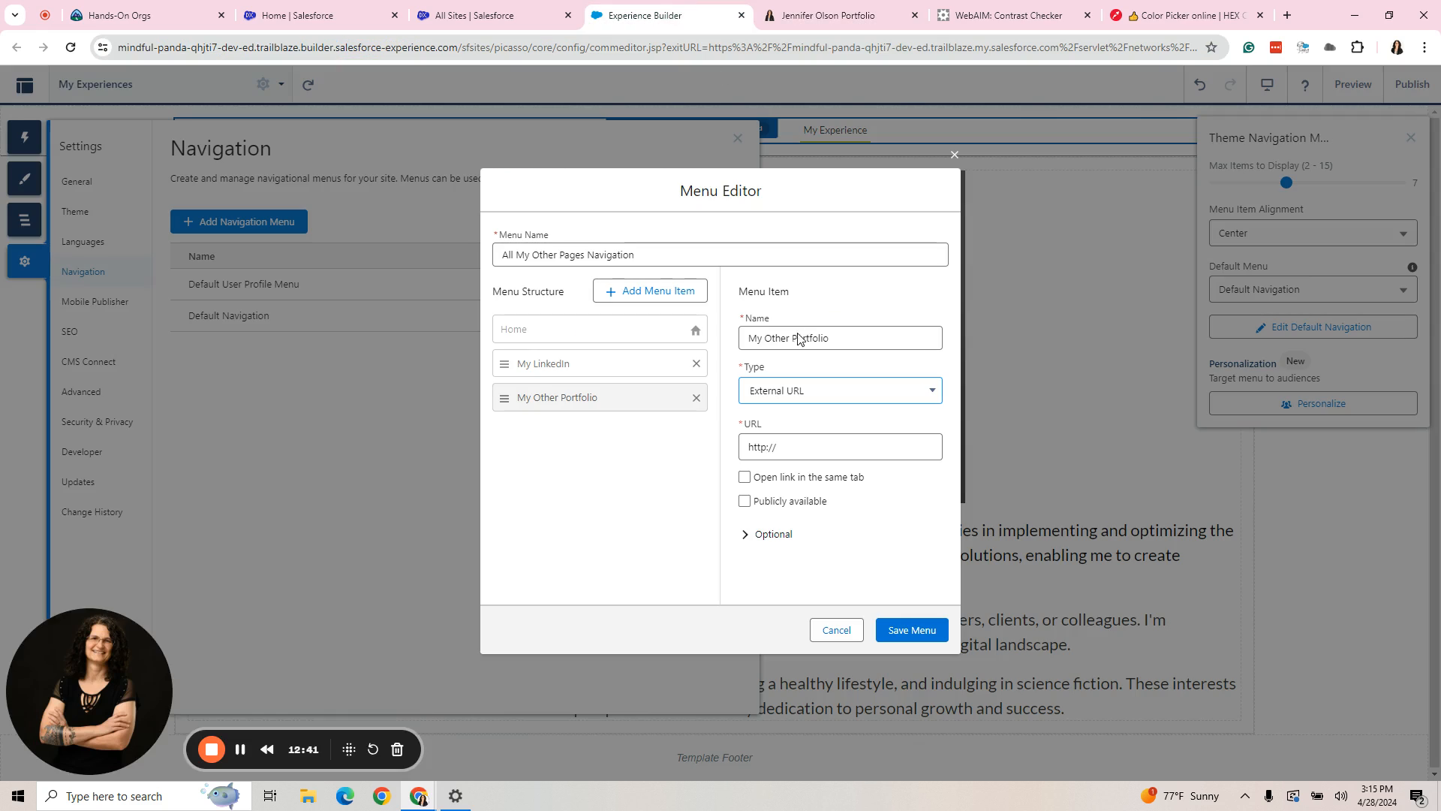
# - Replace the My Other Portfolio item's URL with the copied portfolio address, make the item publicly available, and save the menu
pyautogui.click(745, 453)
pyautogui.rightClick(745, 453)
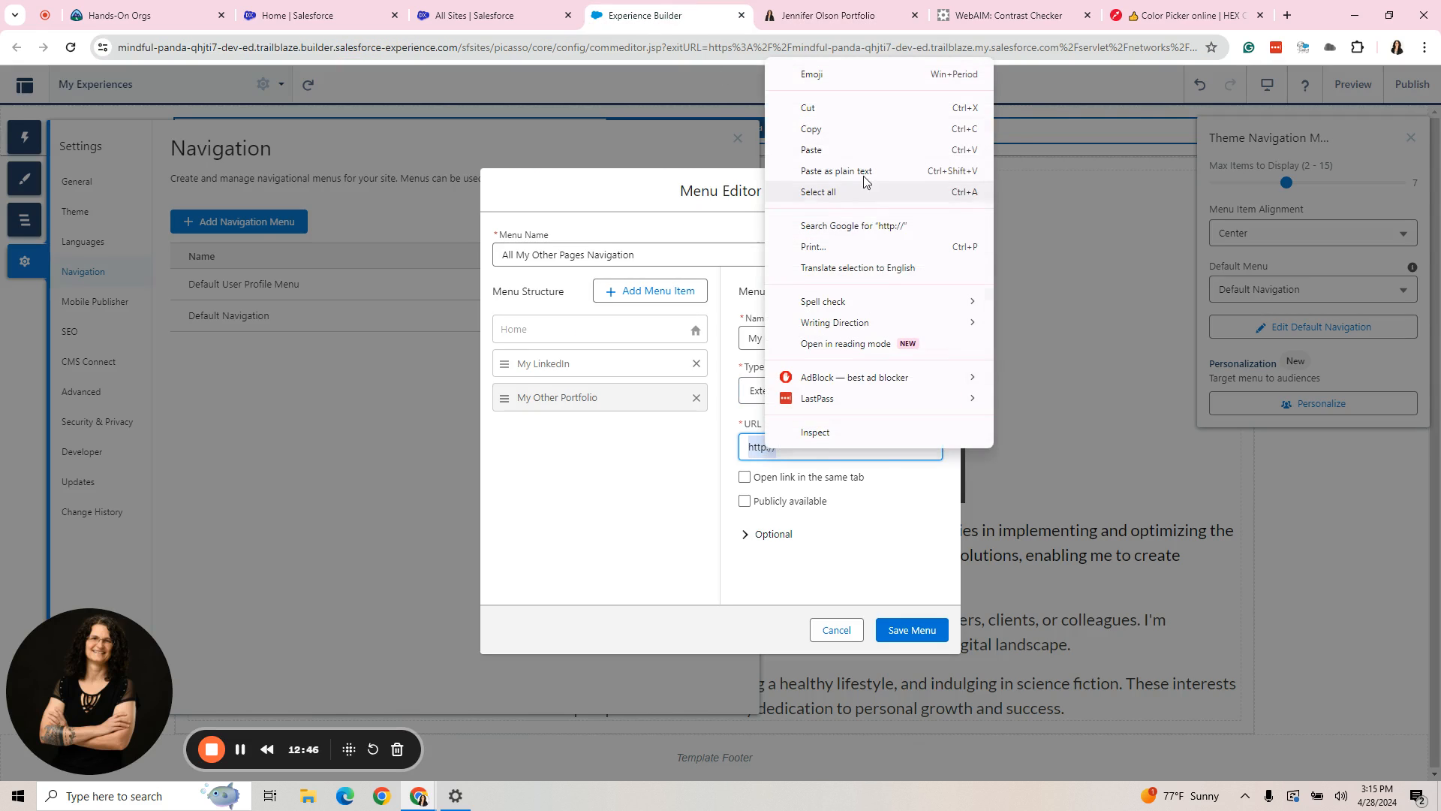
pyautogui.click(818, 171)
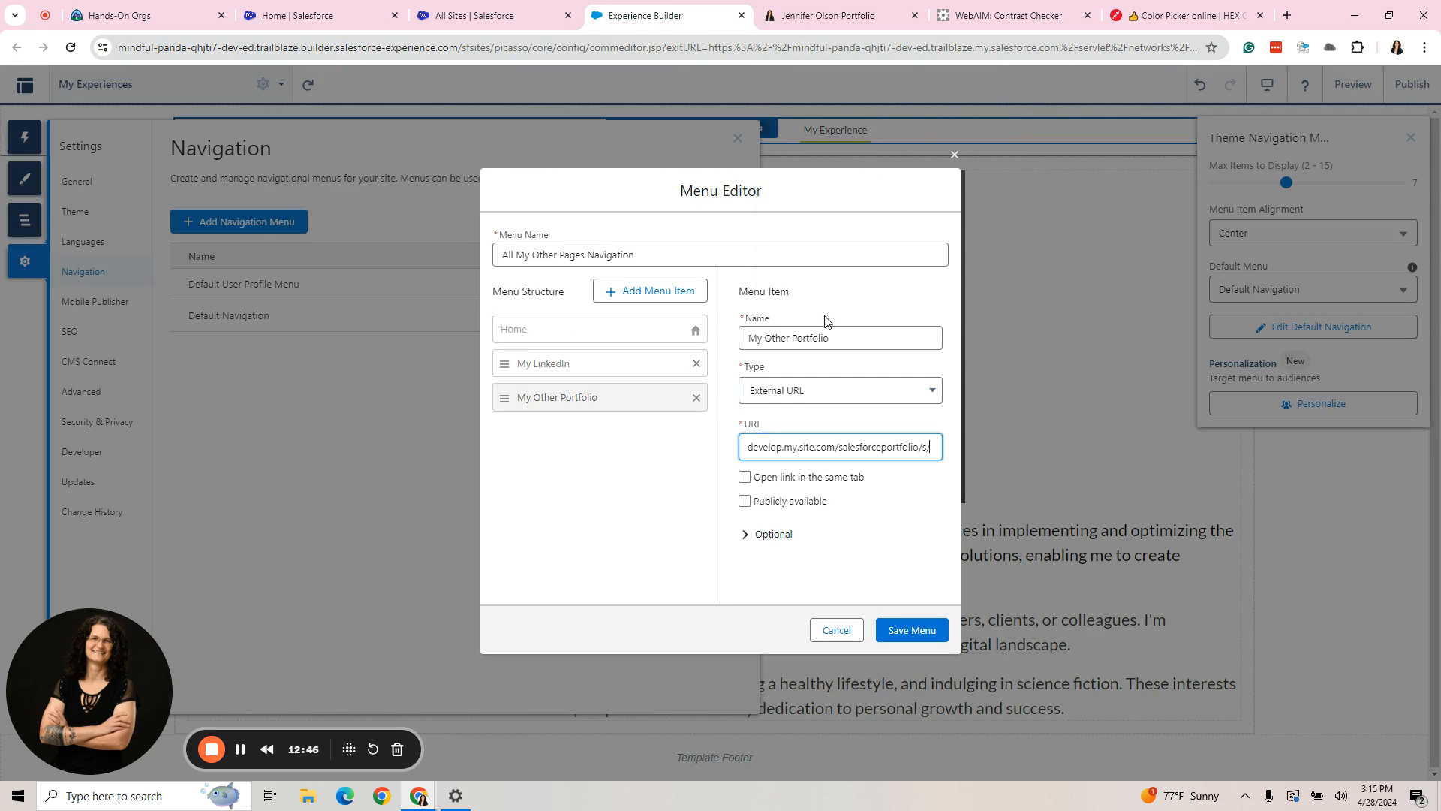
pyautogui.click(744, 502)
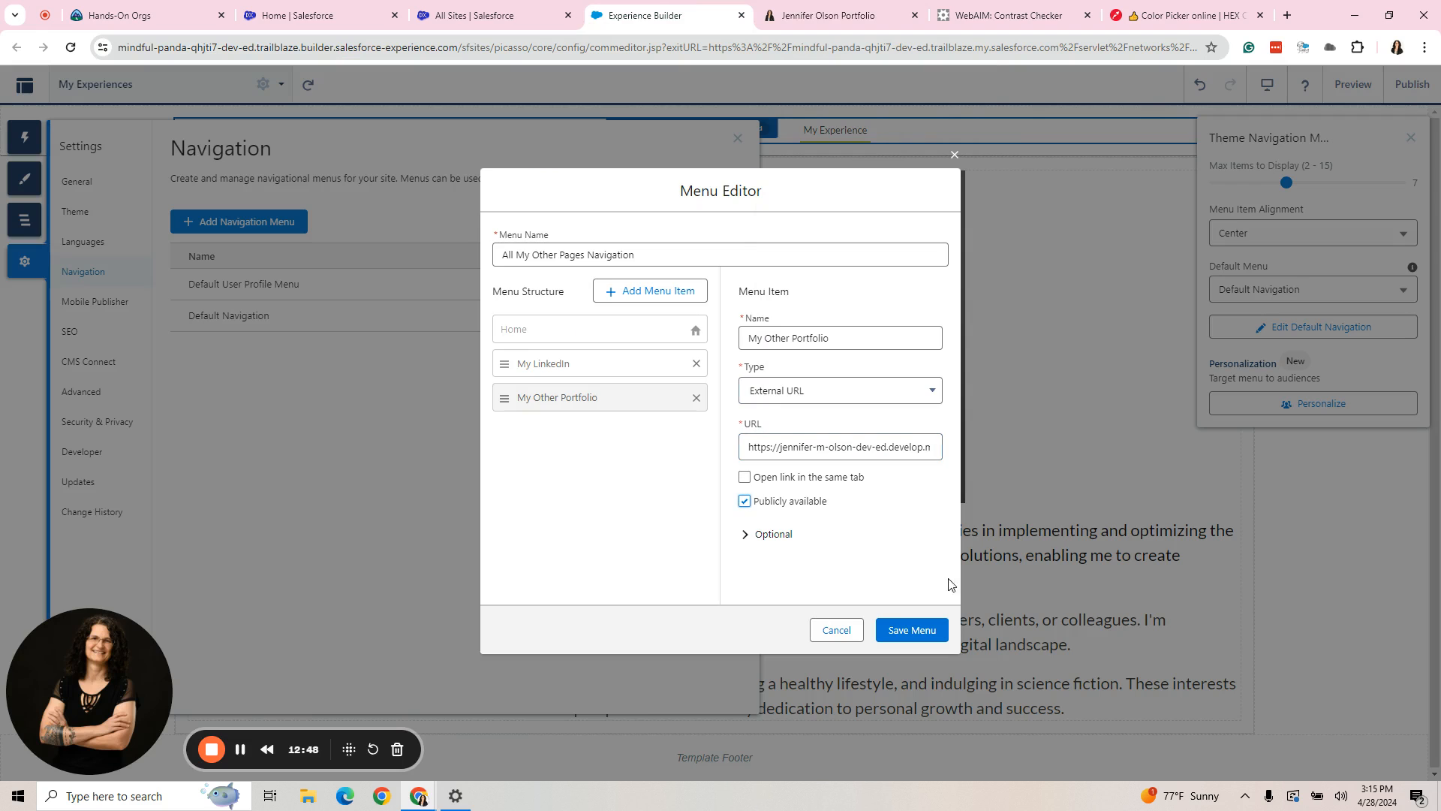
pyautogui.click(906, 636)
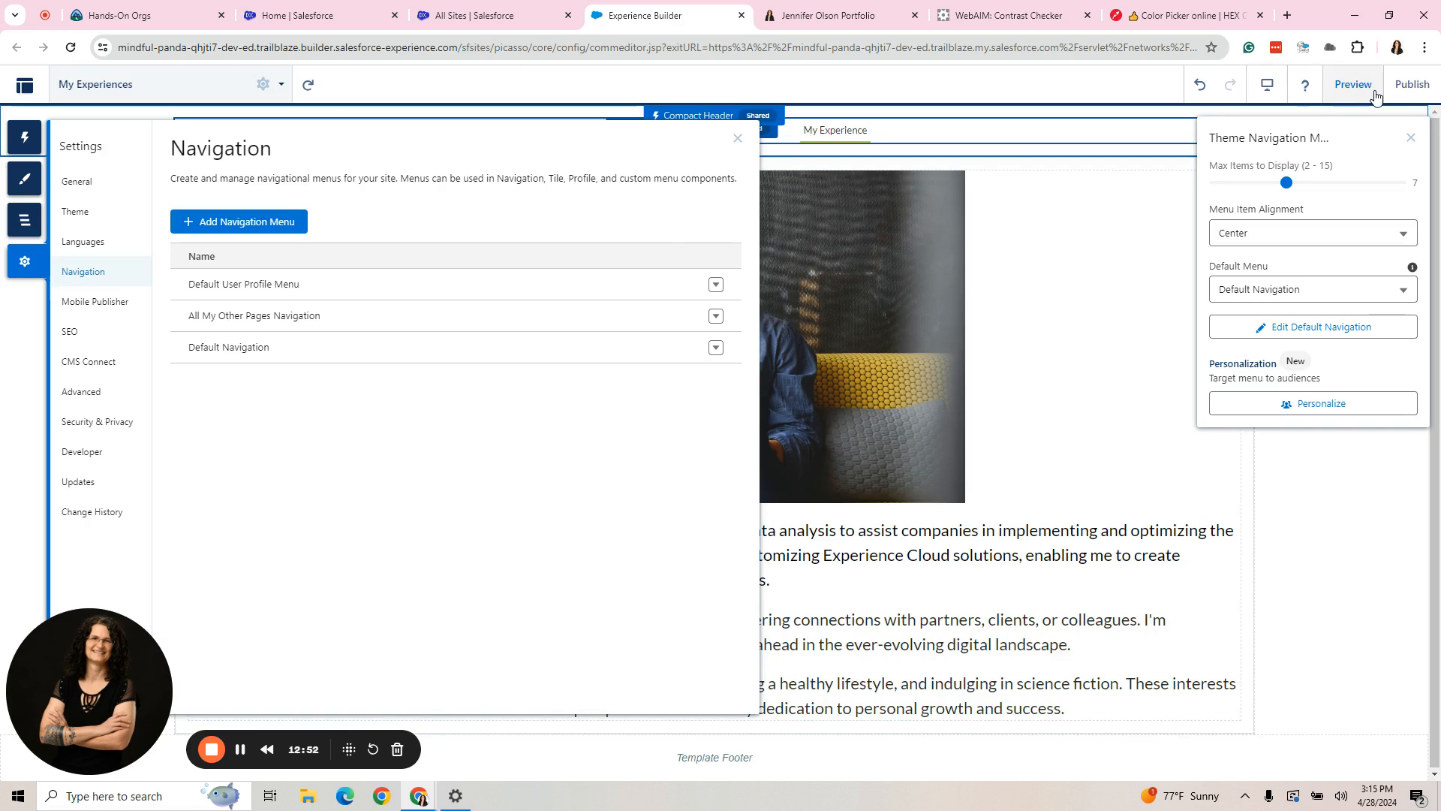
# - Preview the My Experiences page, switch the theme navigation's default menu to All My Other Pages Navigation, and preview the page again
pyautogui.click(1353, 84)
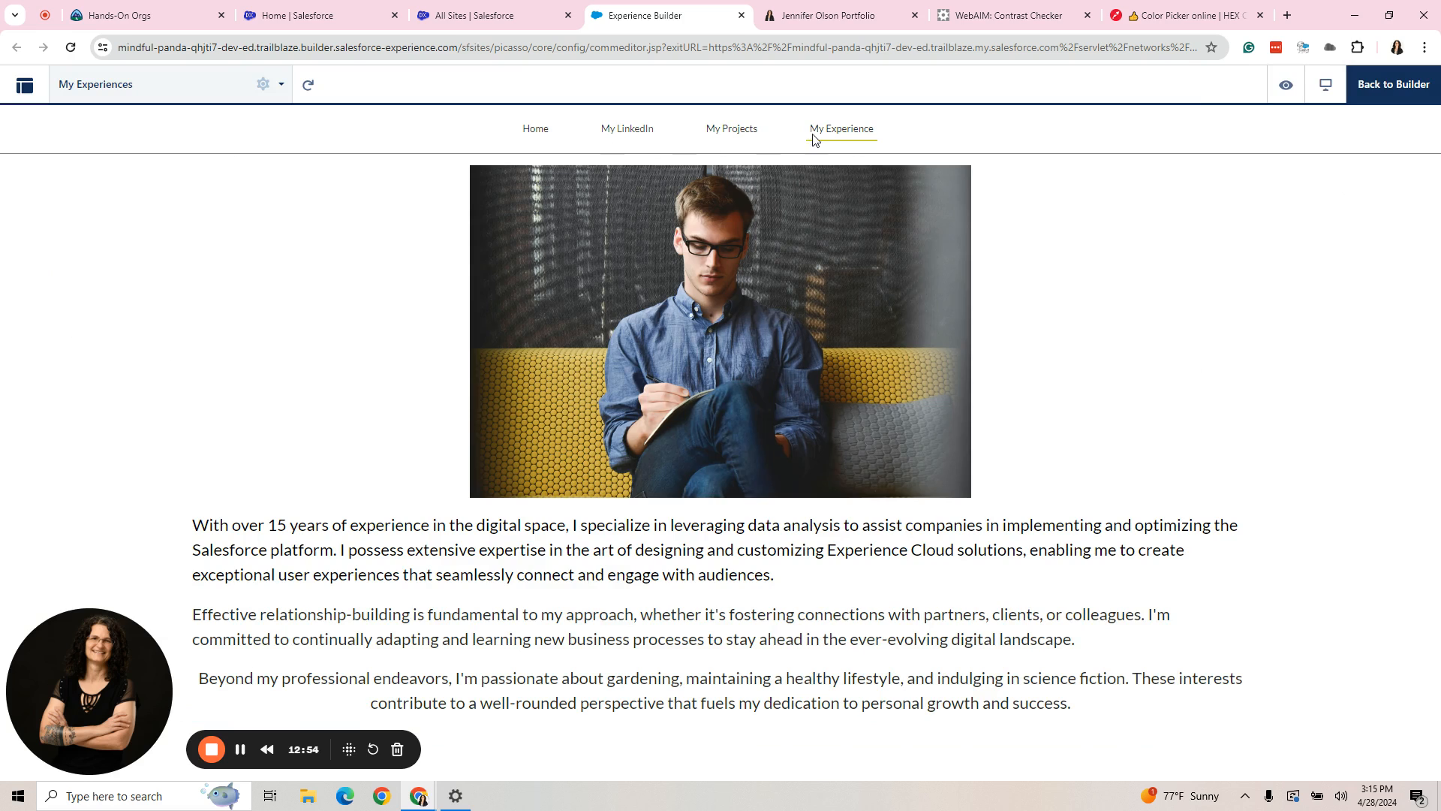
pyautogui.click(1408, 102)
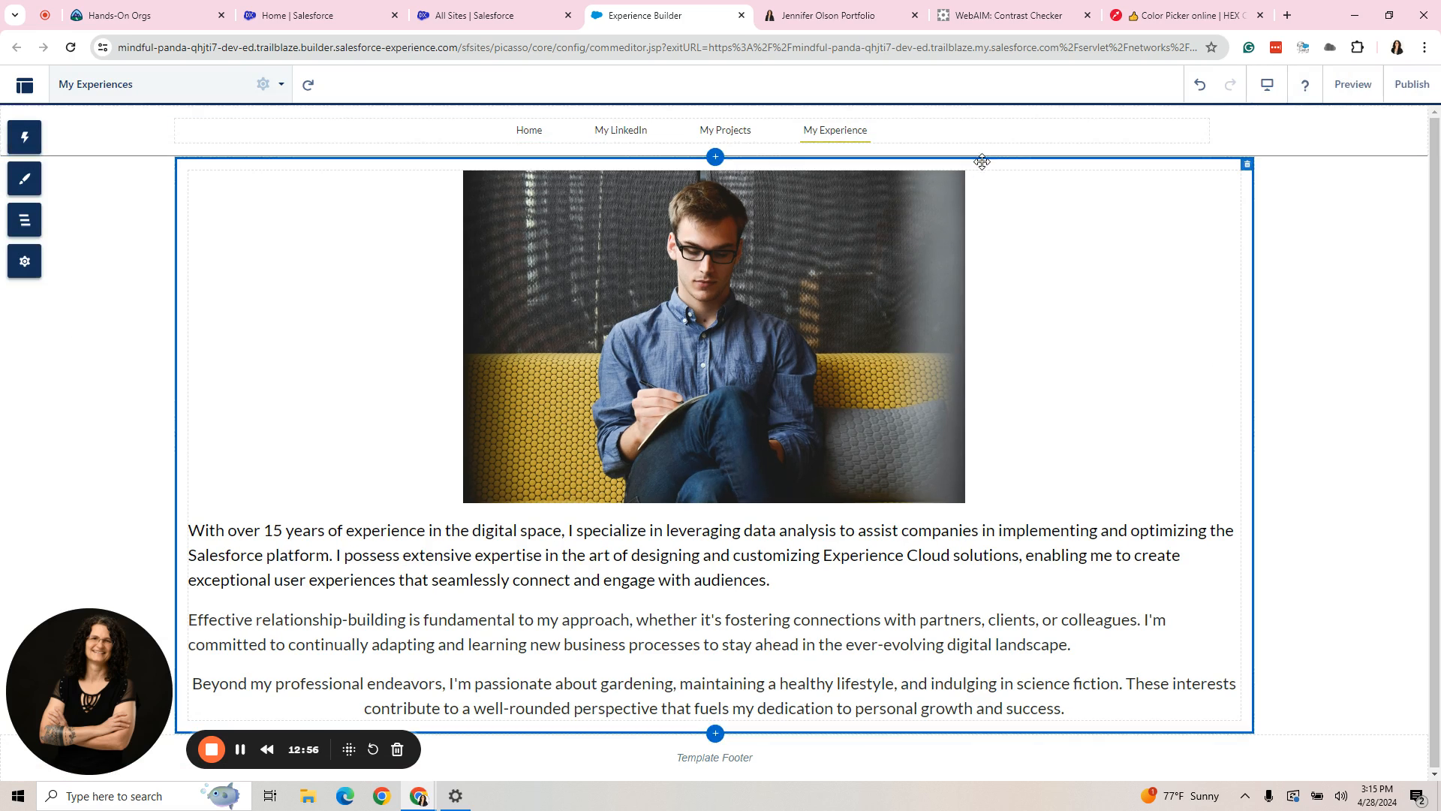
pyautogui.click(961, 135)
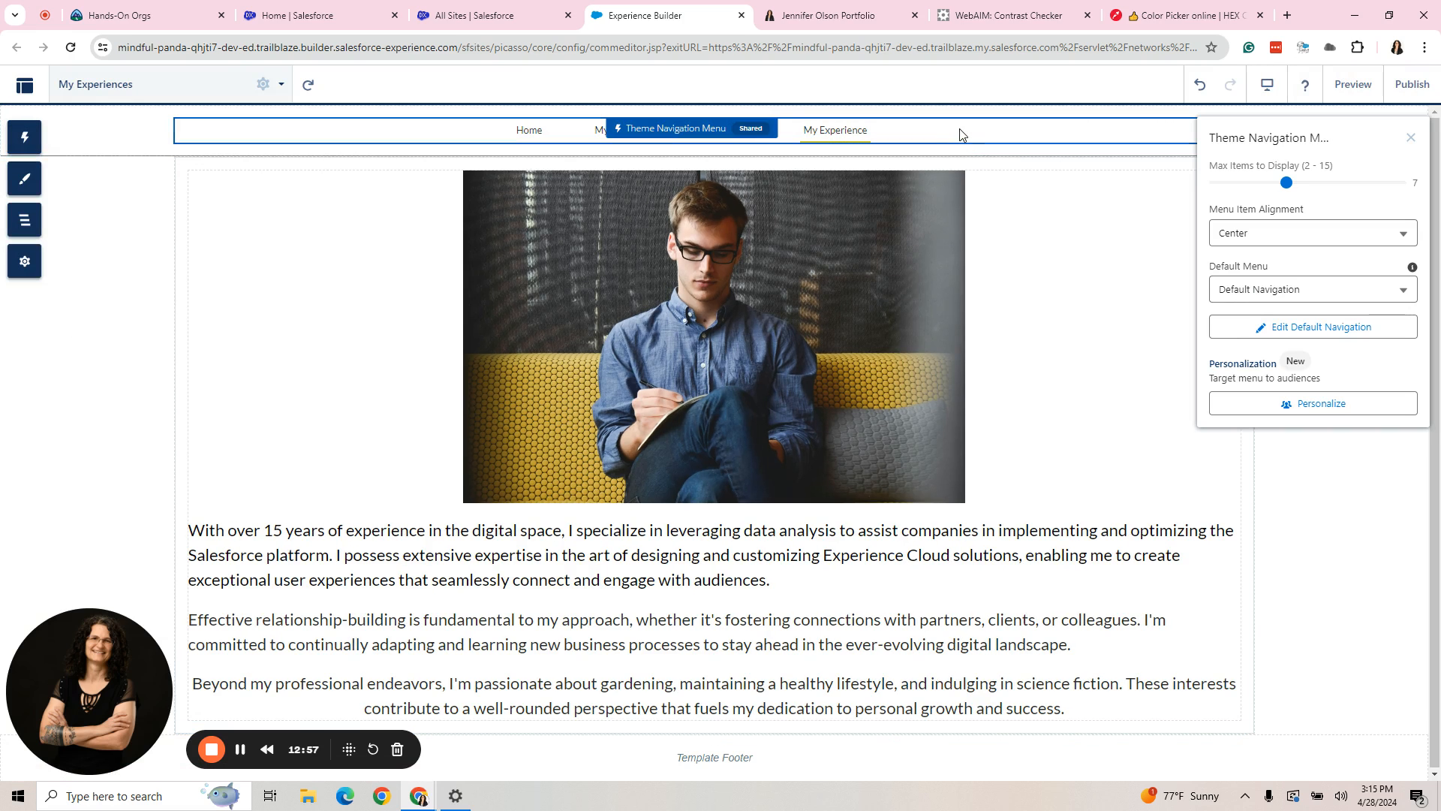
pyautogui.click(1290, 289)
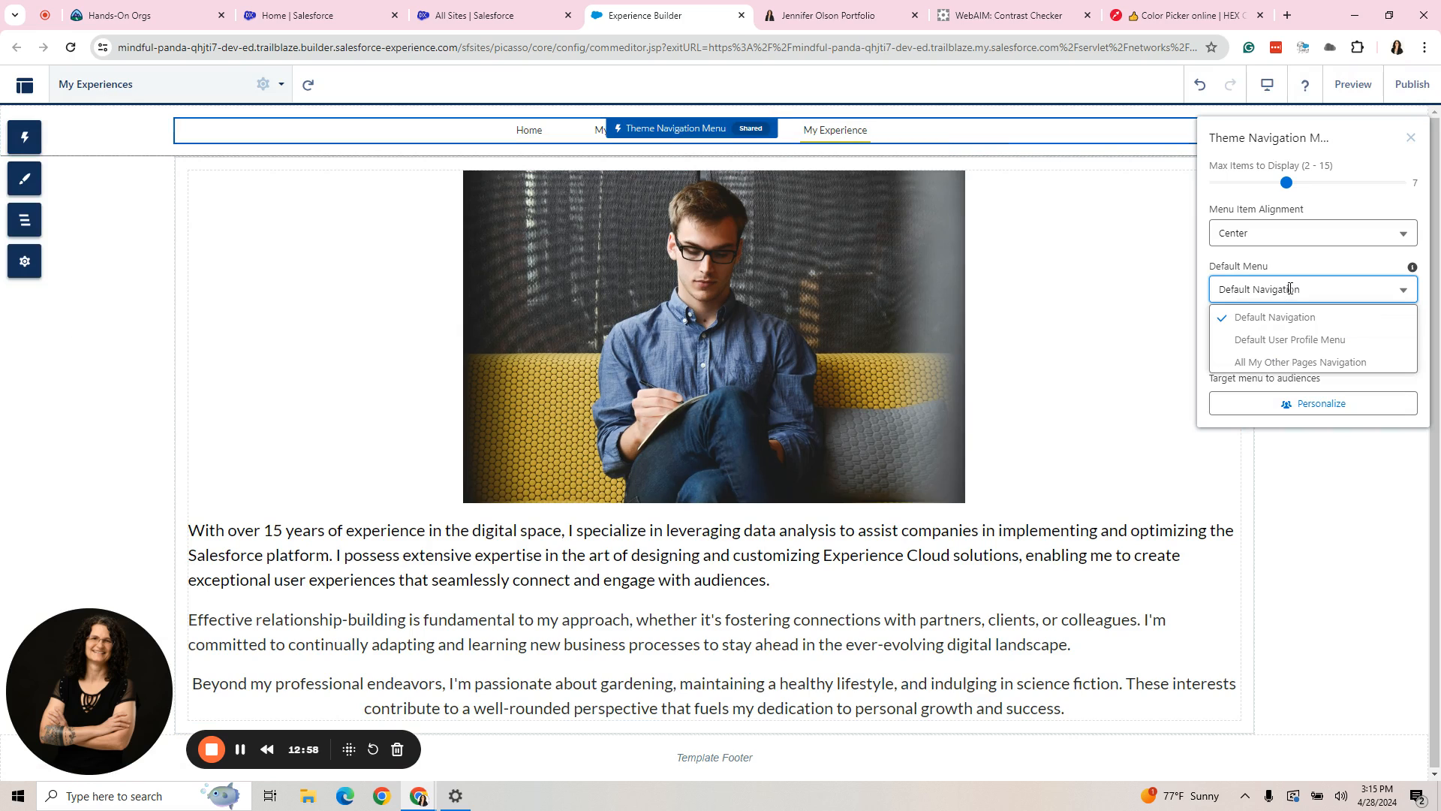
pyautogui.click(1309, 363)
pyautogui.click(1355, 85)
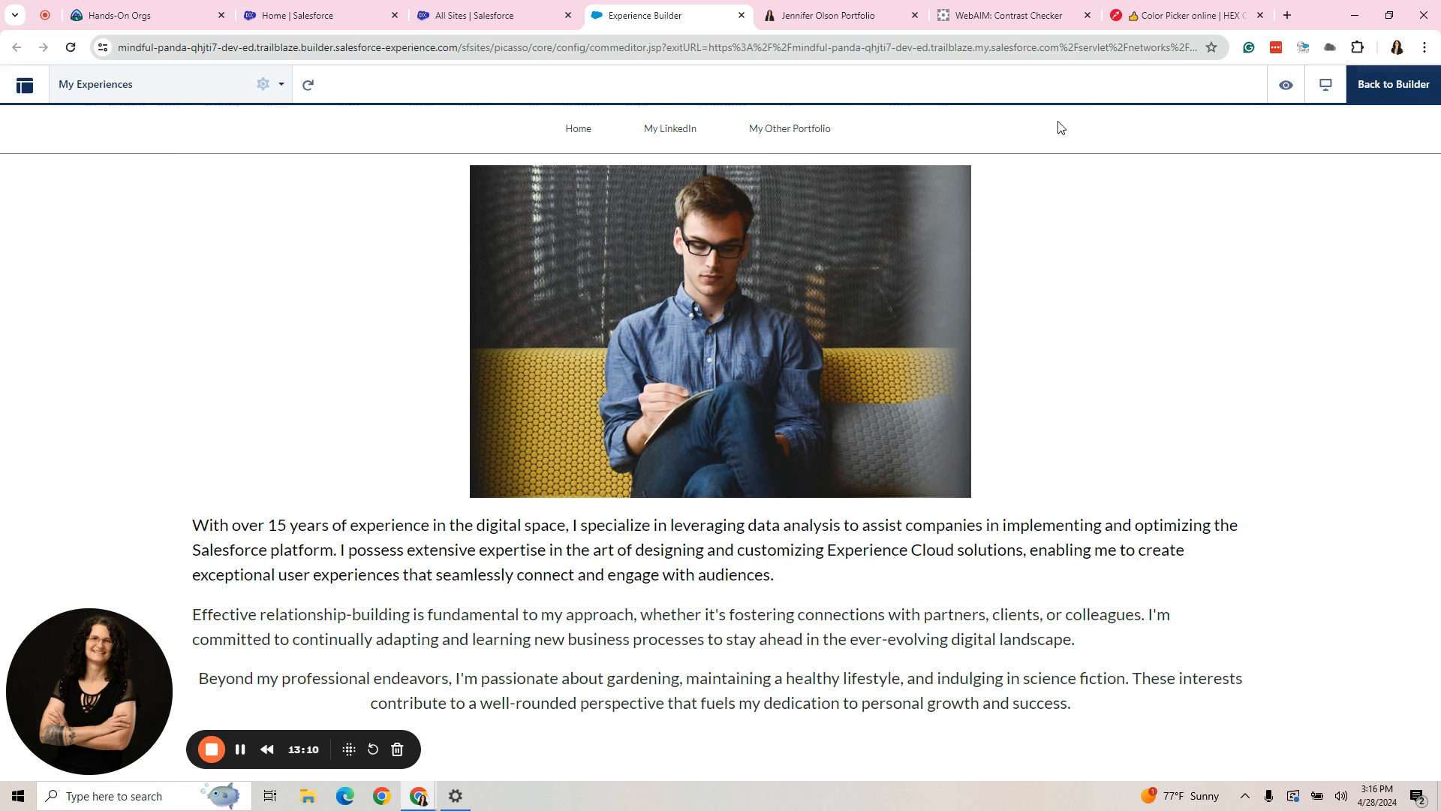
pyautogui.click(1395, 87)
pyautogui.click(916, 135)
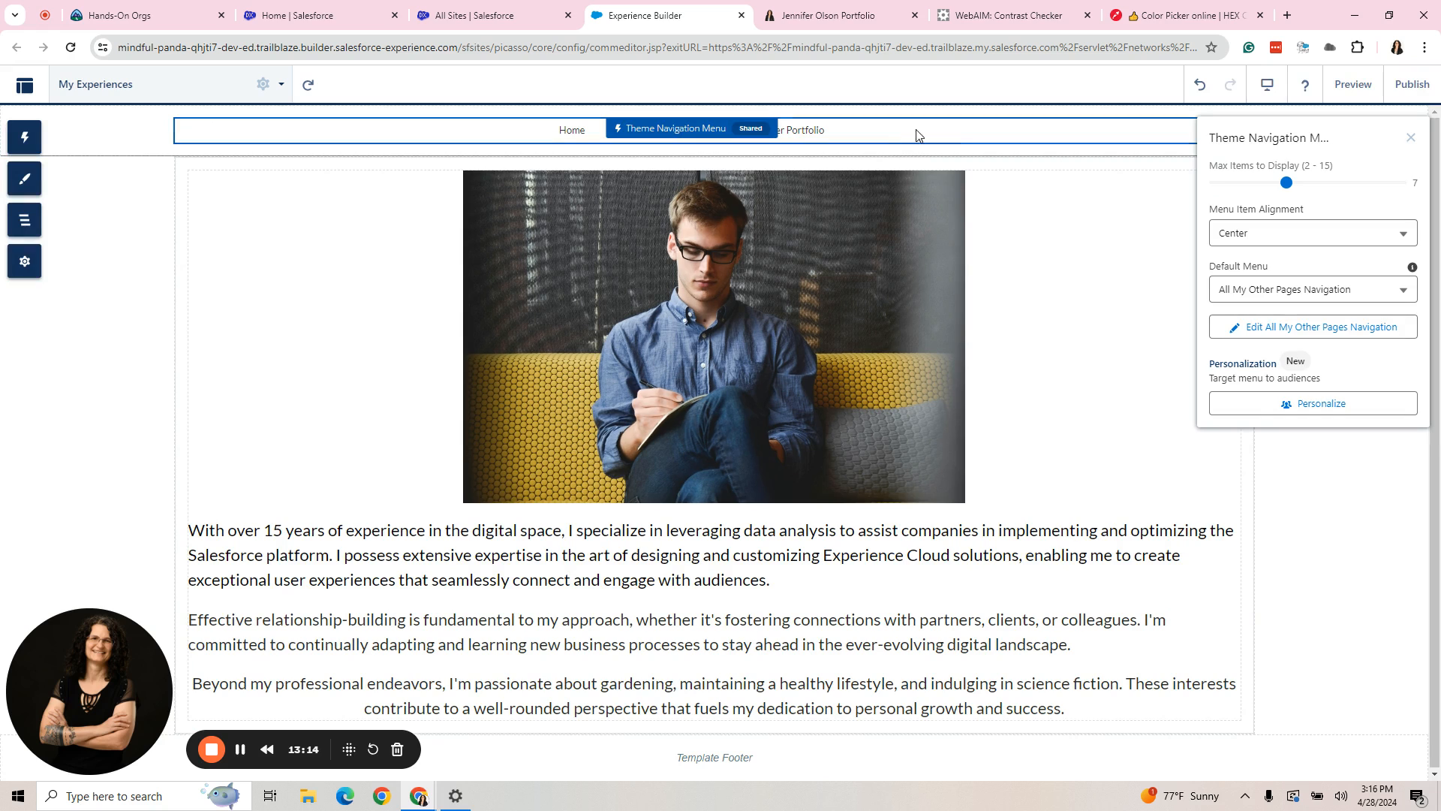
pyautogui.click(1322, 328)
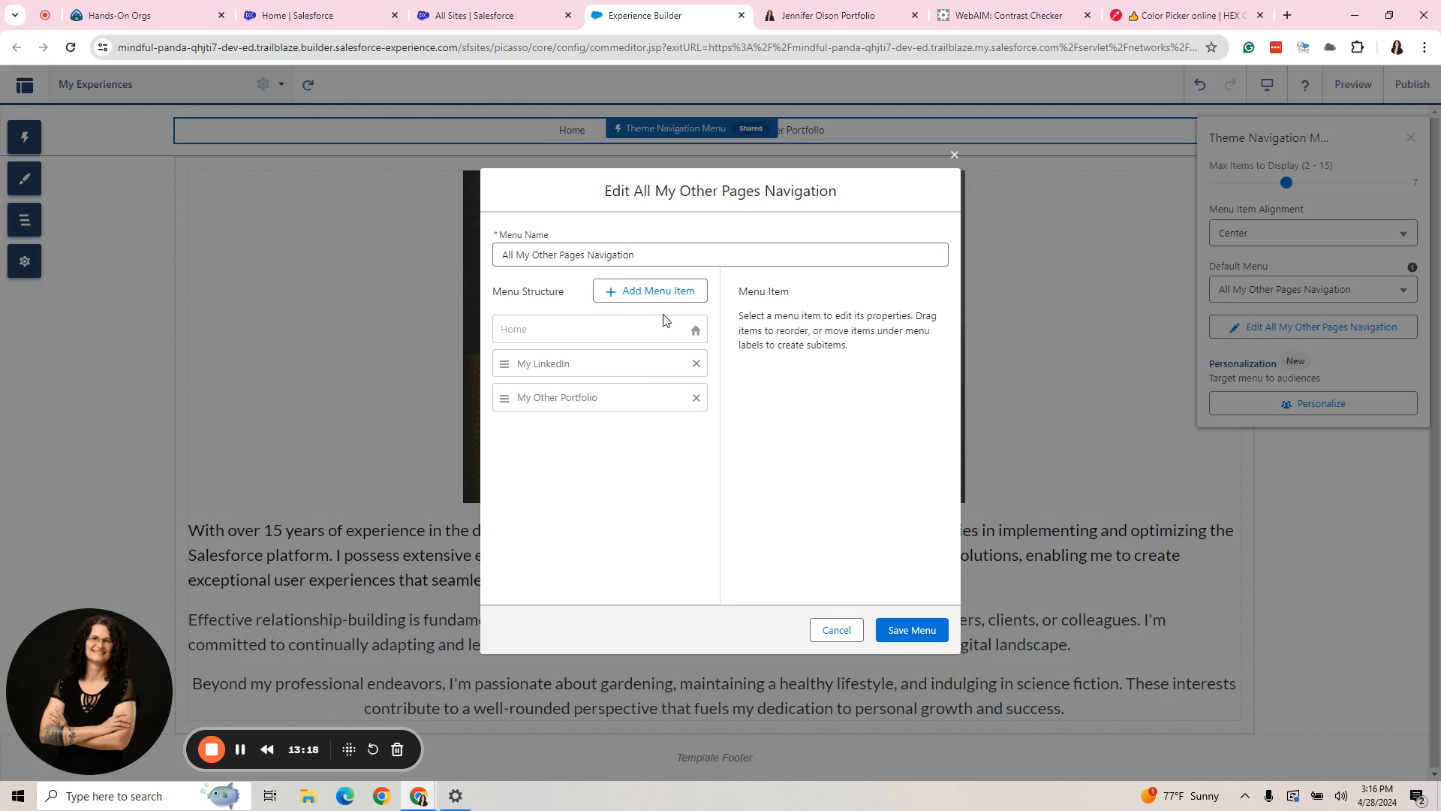
pyautogui.click(632, 294)
pyautogui.click(899, 337)
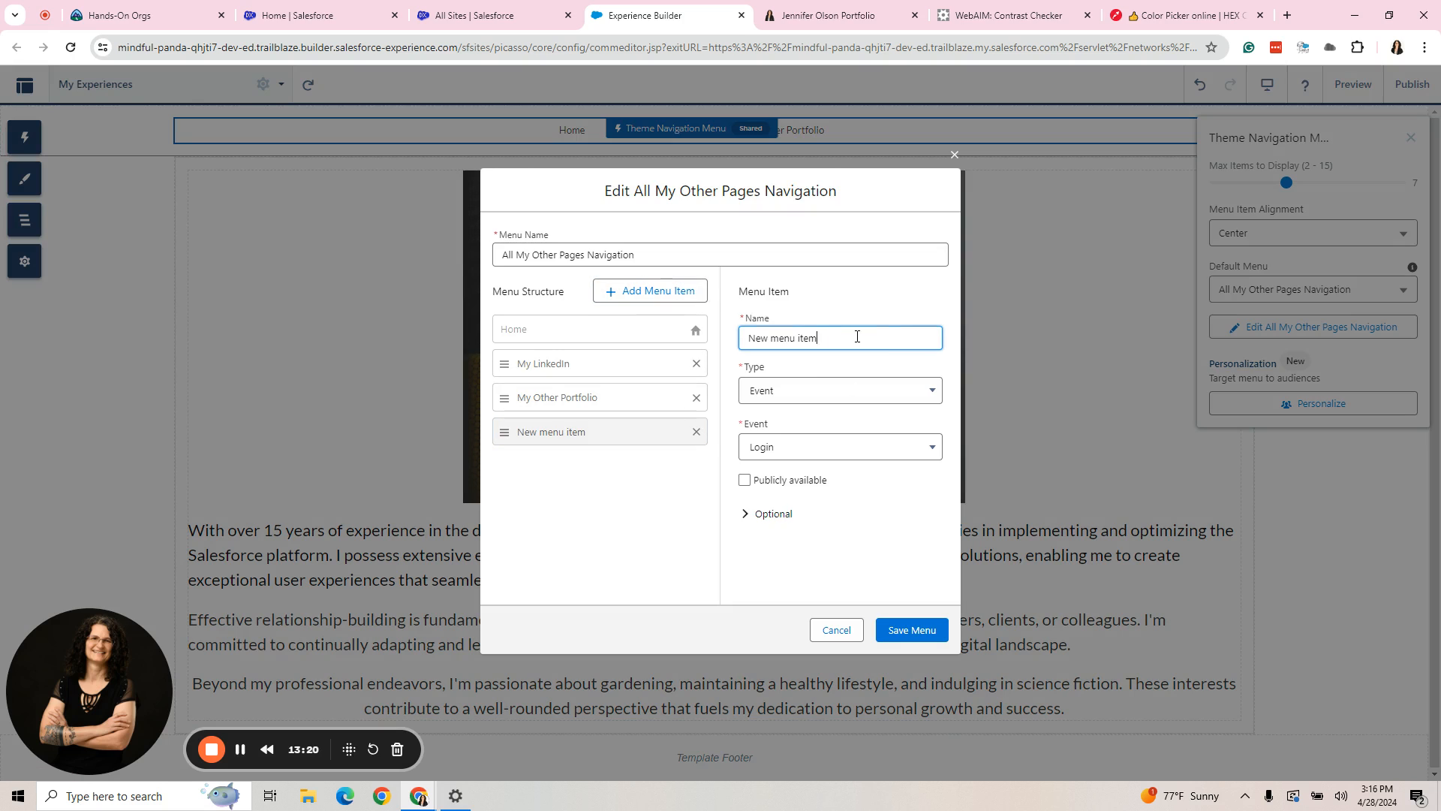
pyautogui.click(873, 391)
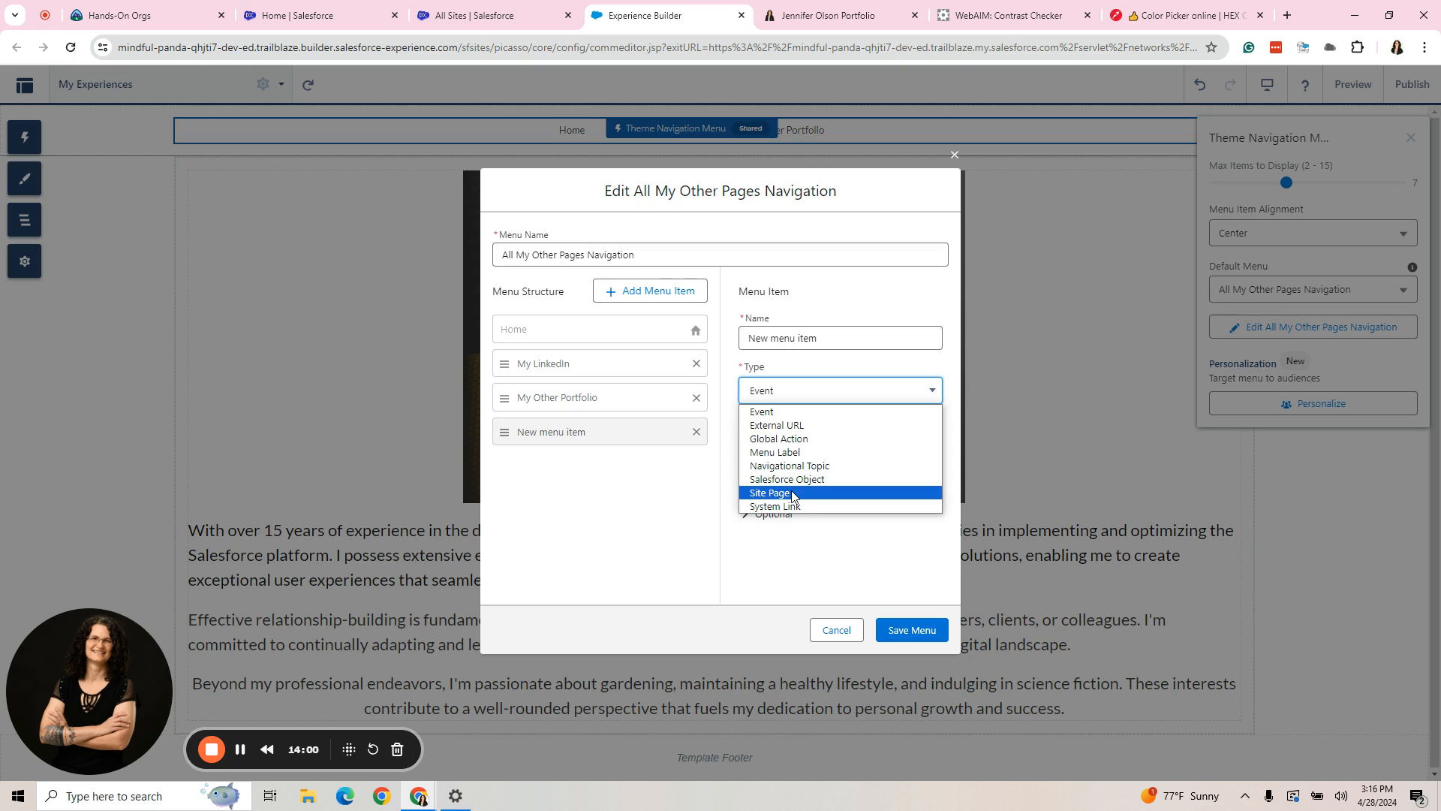
pyautogui.click(788, 480)
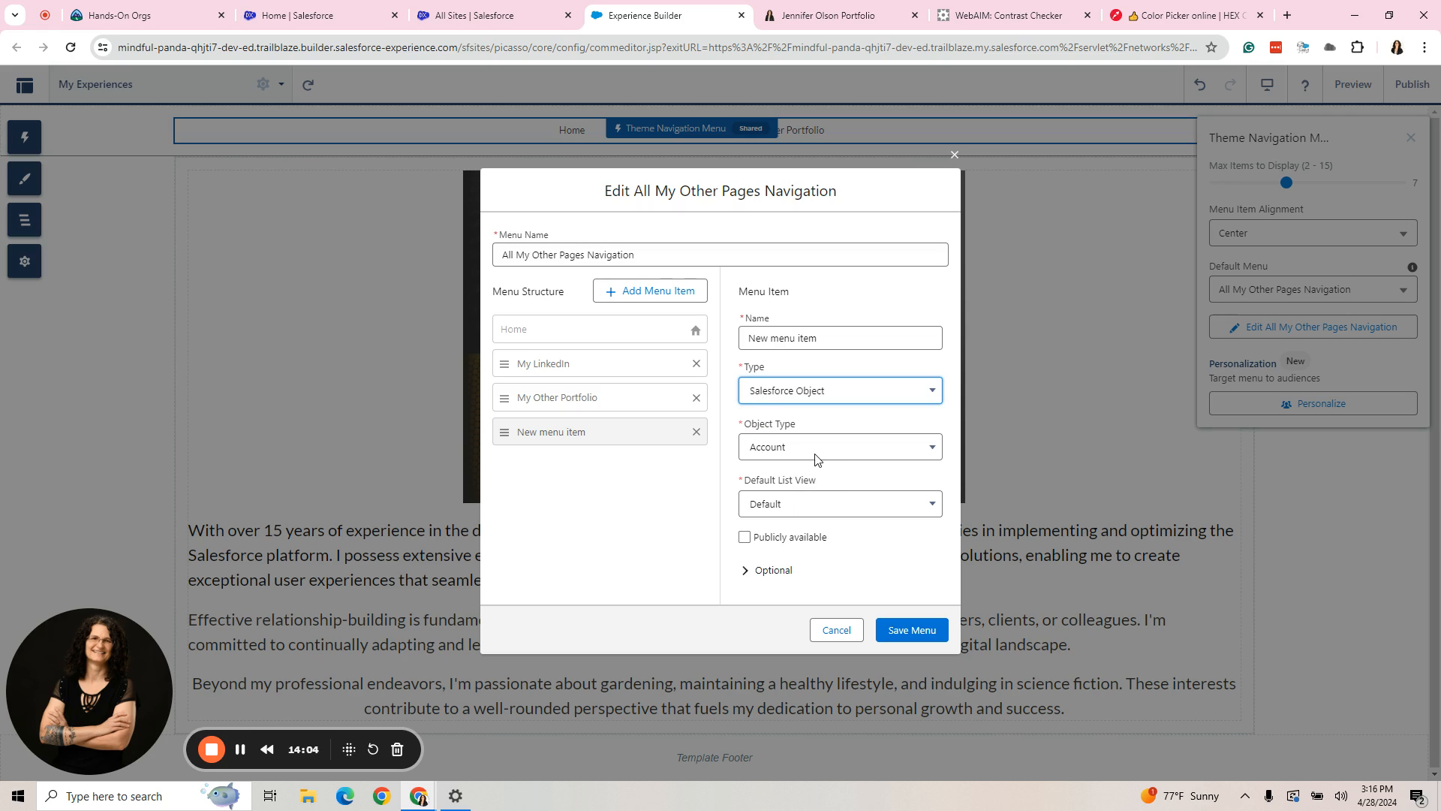
pyautogui.click(849, 639)
# - Set the theme navigation menu's default menu to Default Navigation and close its properties
pyautogui.click(1329, 291)
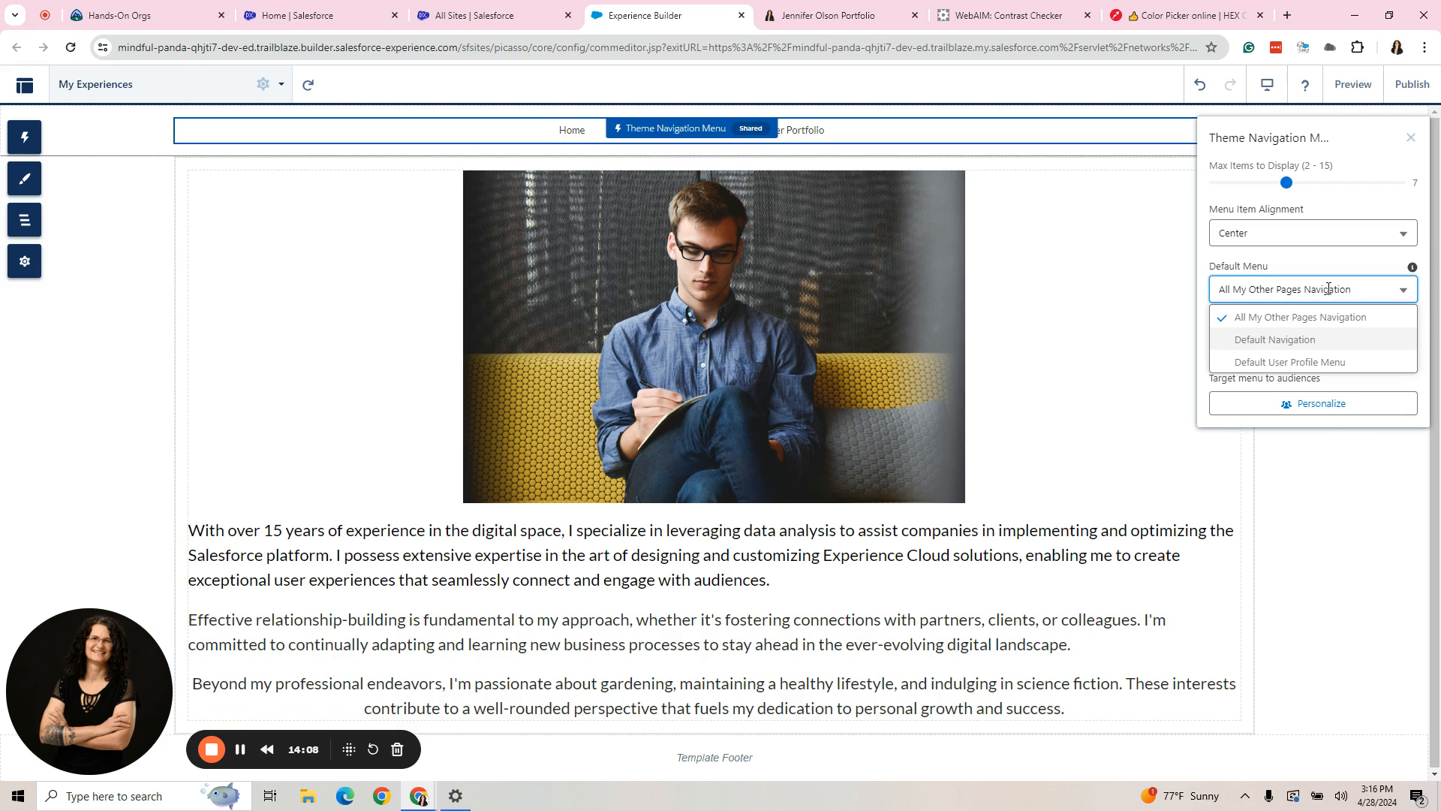
pyautogui.click(1275, 339)
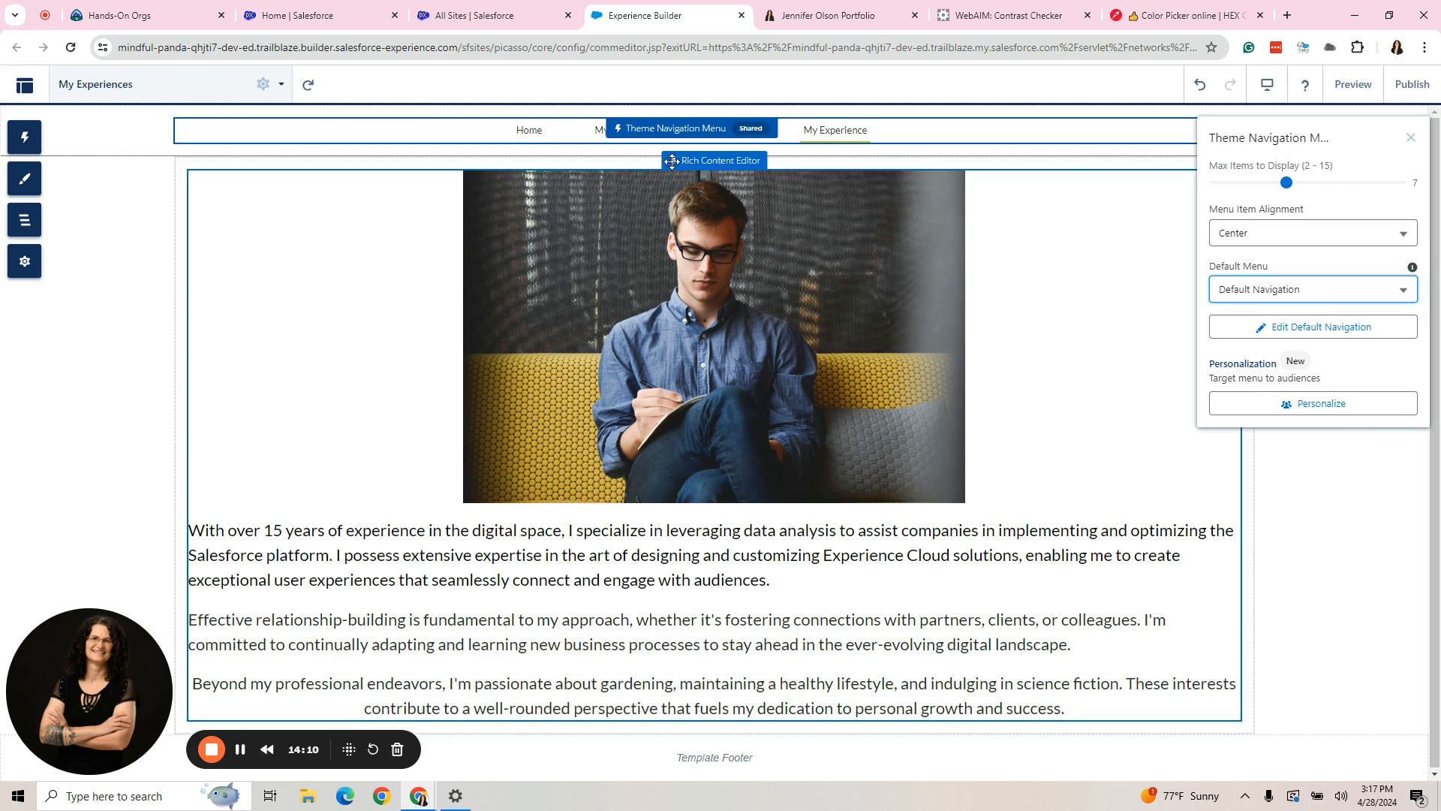
pyautogui.click(122, 227)
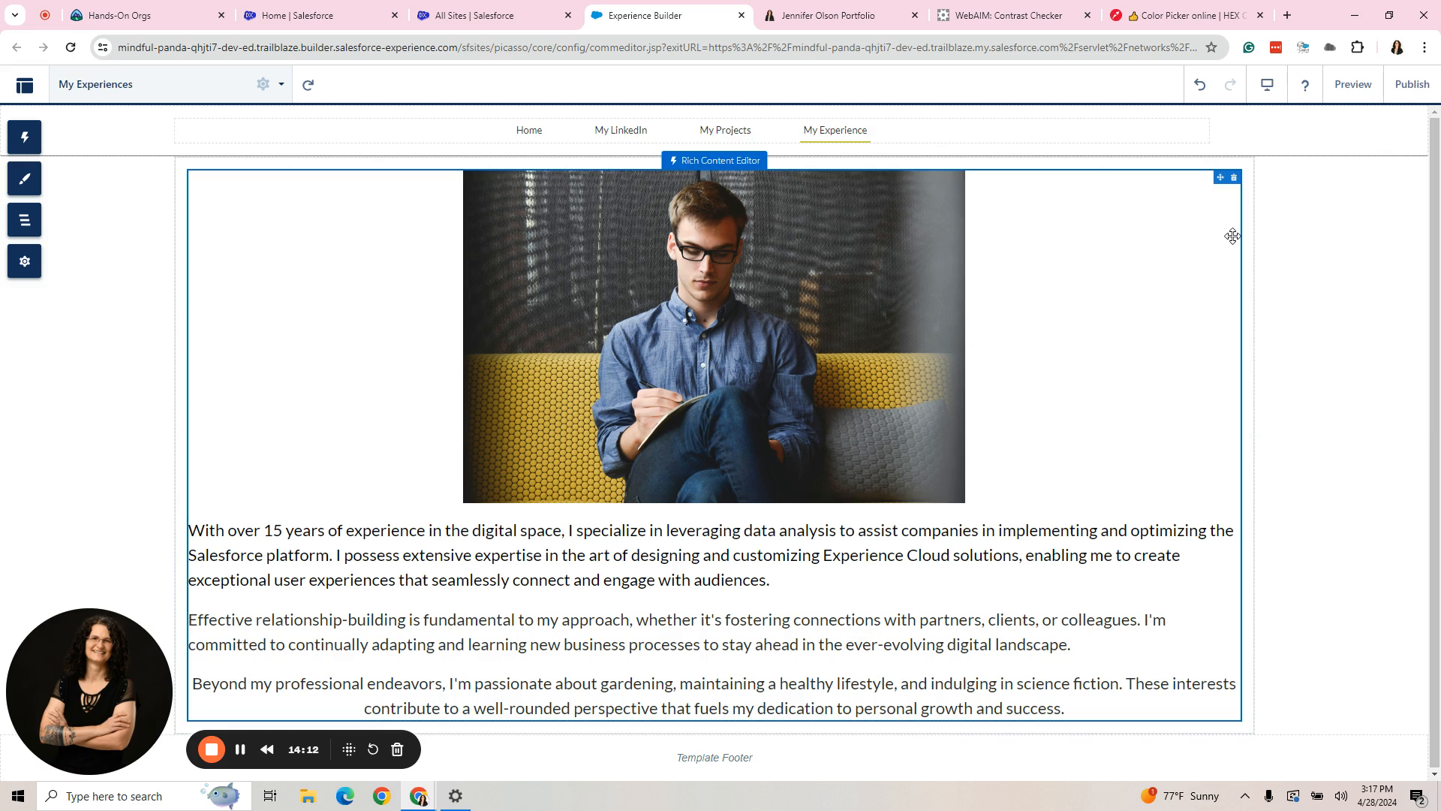
# - Publish the site's changes and dismiss the publishing notice
pyautogui.click(1395, 87)
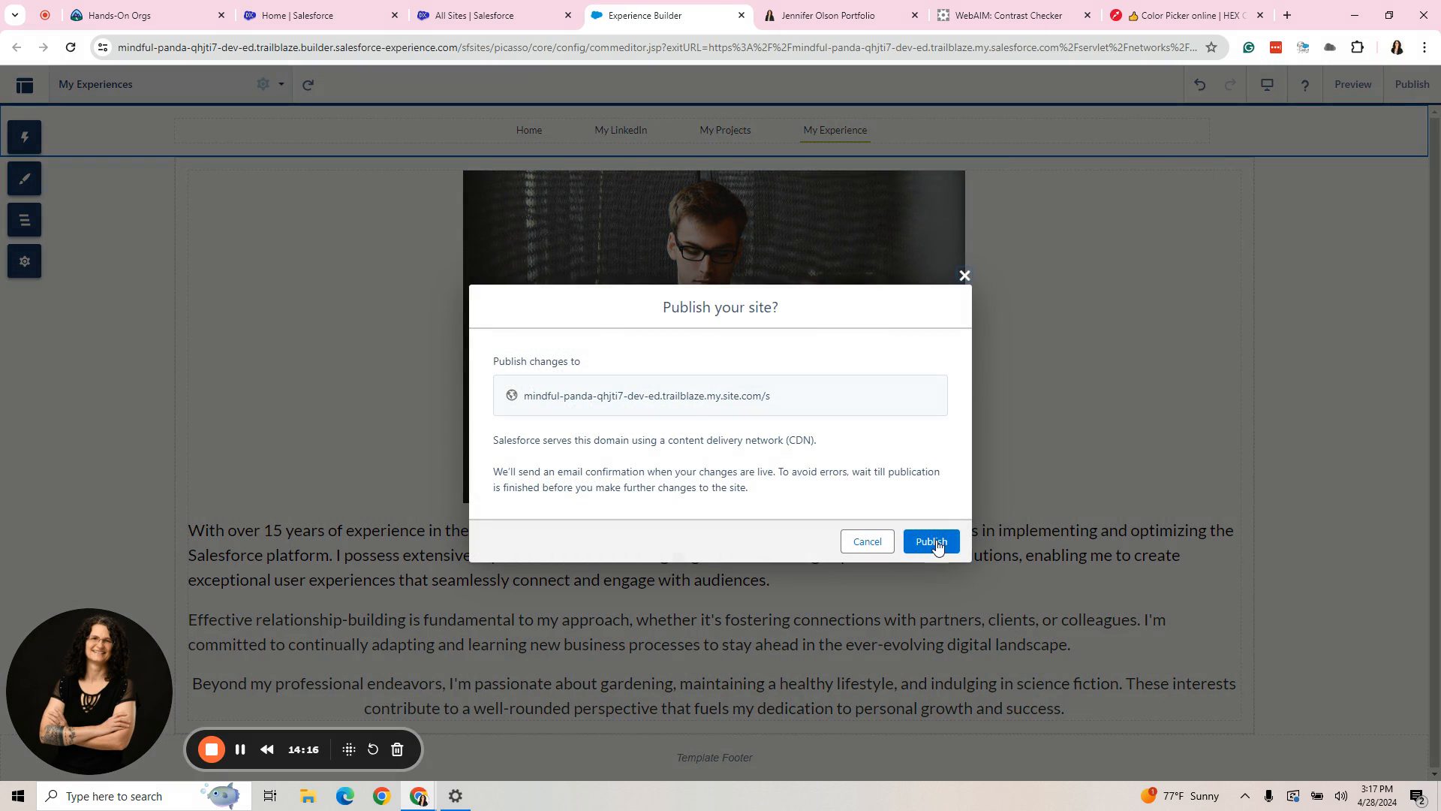
pyautogui.click(930, 541)
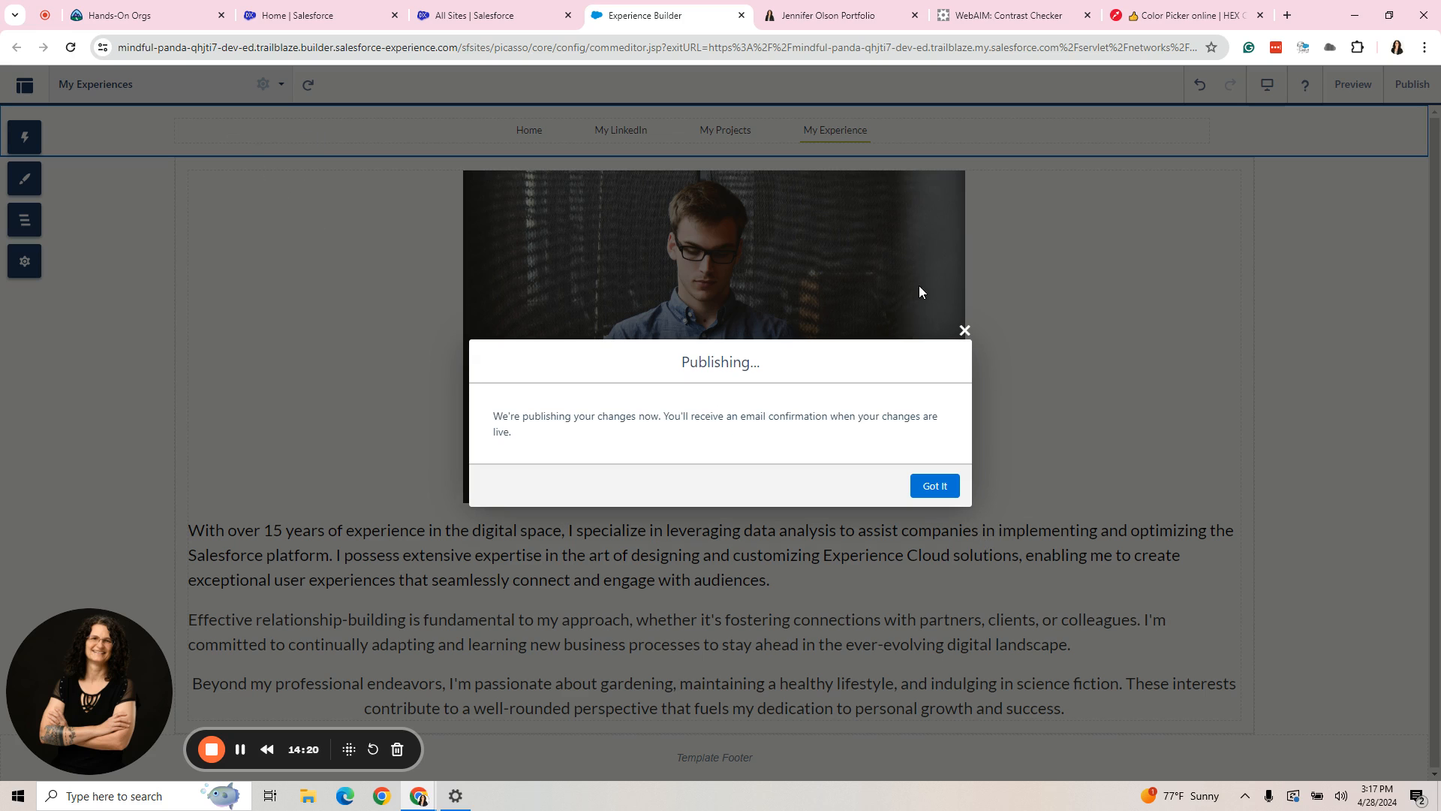
pyautogui.click(941, 494)
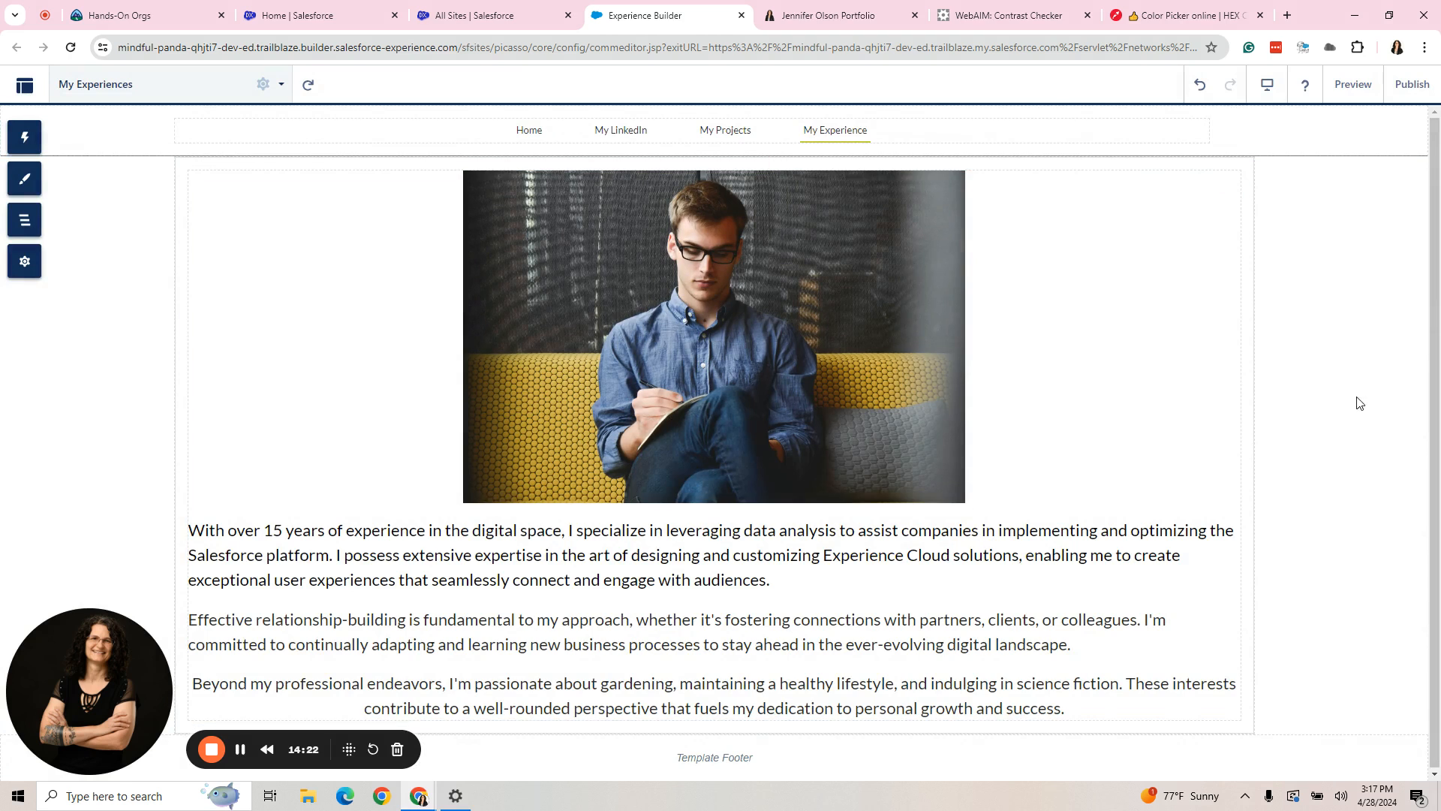